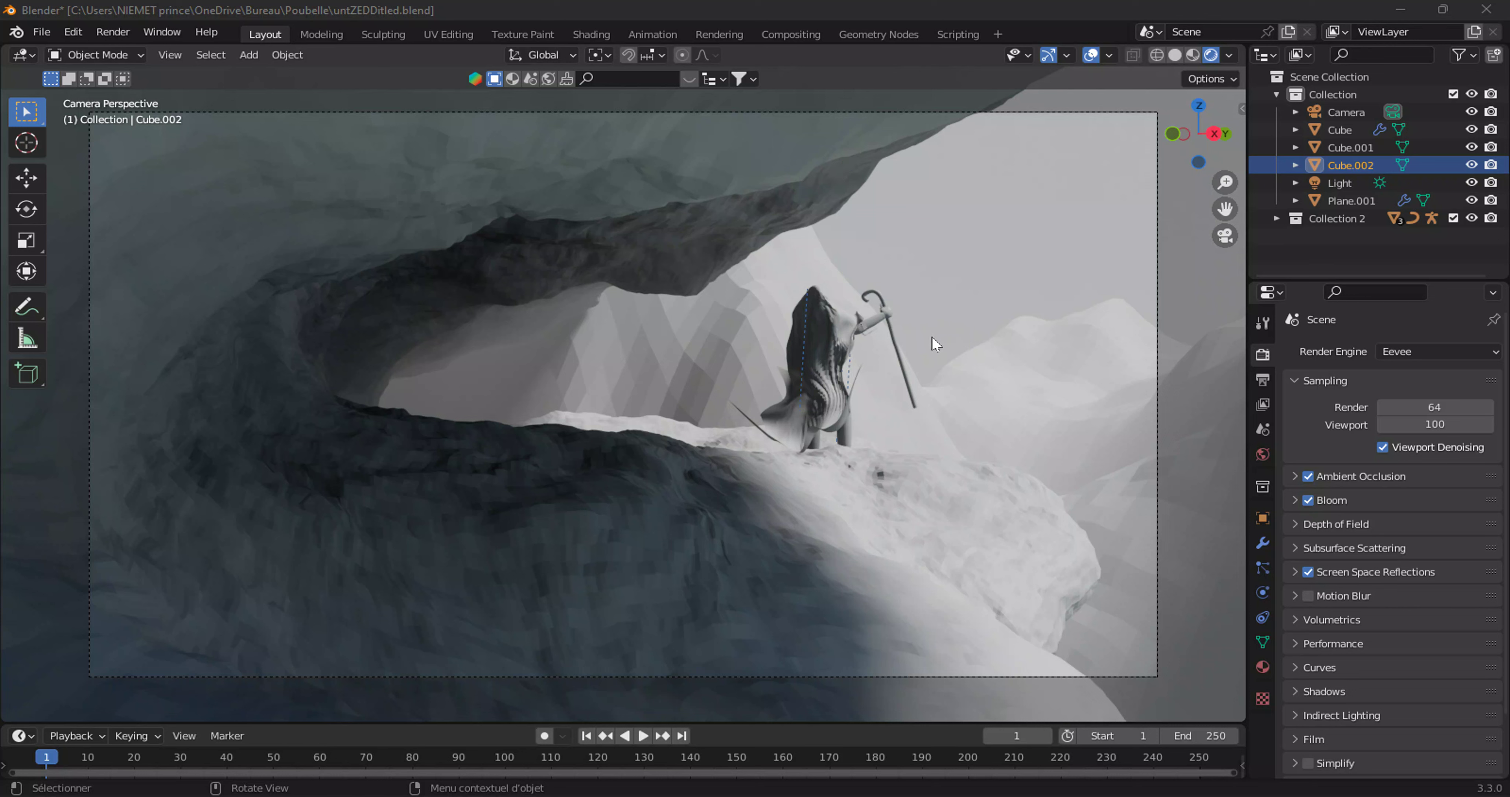
Step: Frame the Cube.002 box enclosing the terrain and delete it
left_click(917, 339)
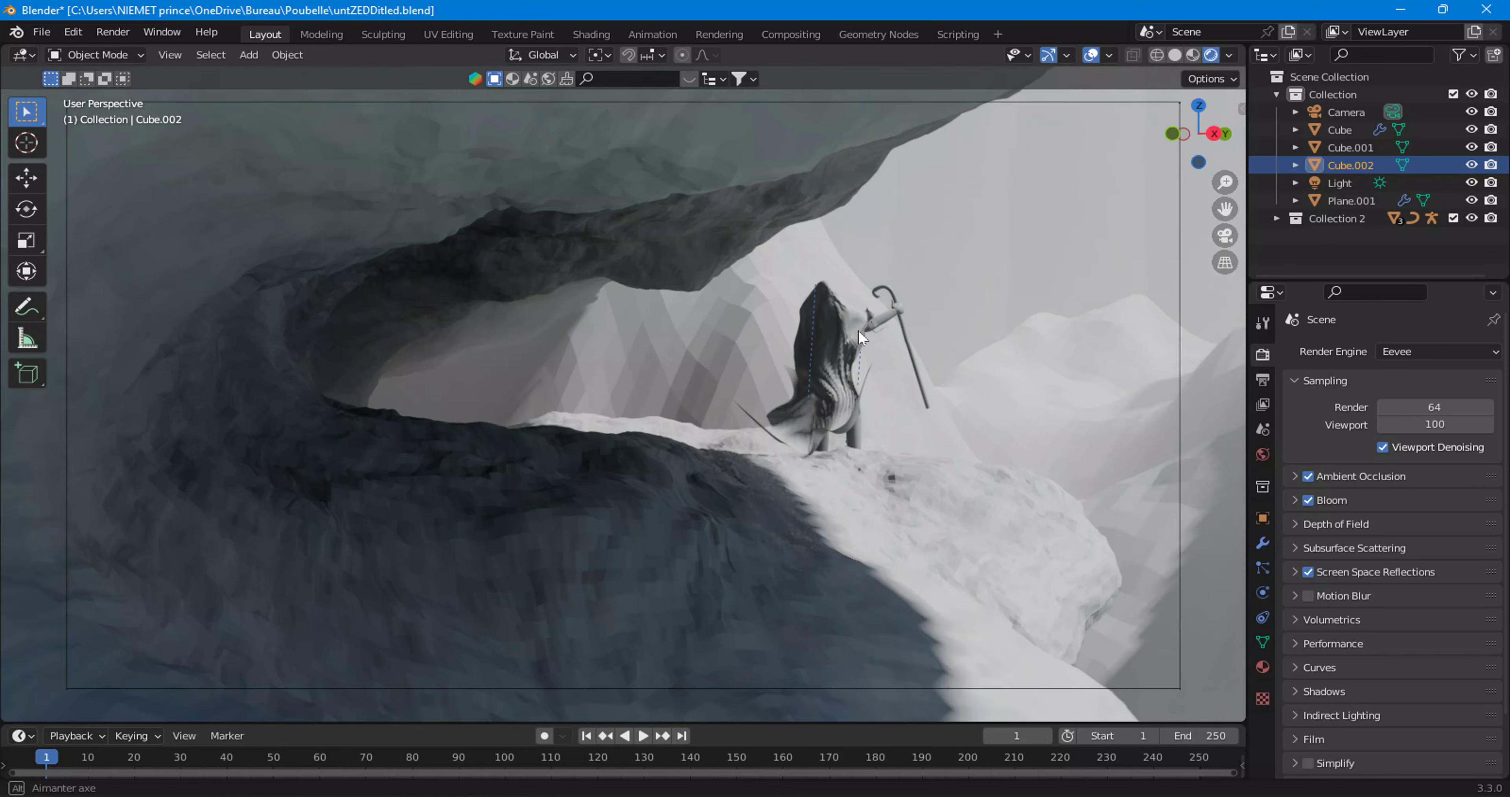
key("KP_Decimal")
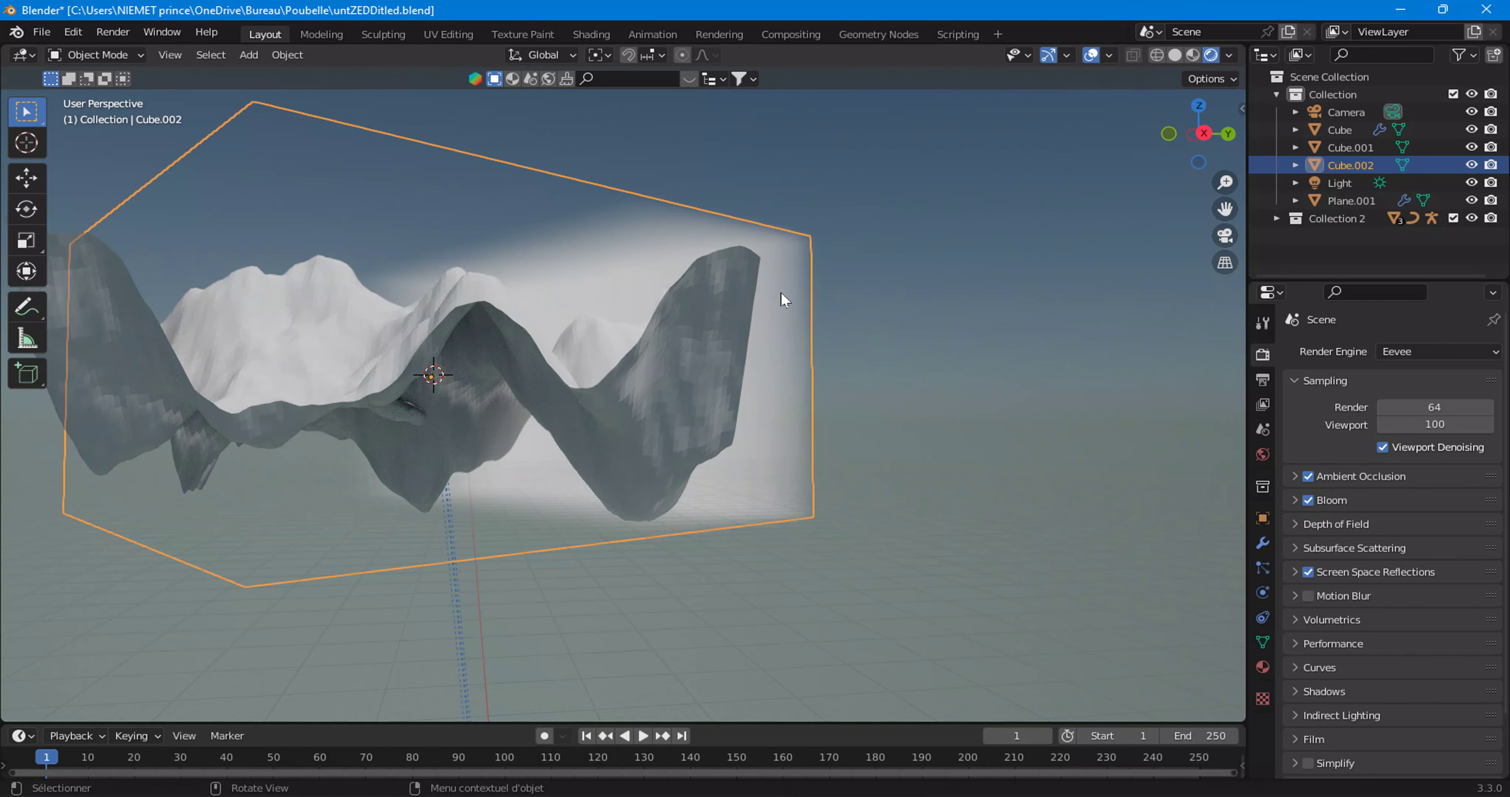
key("Delete")
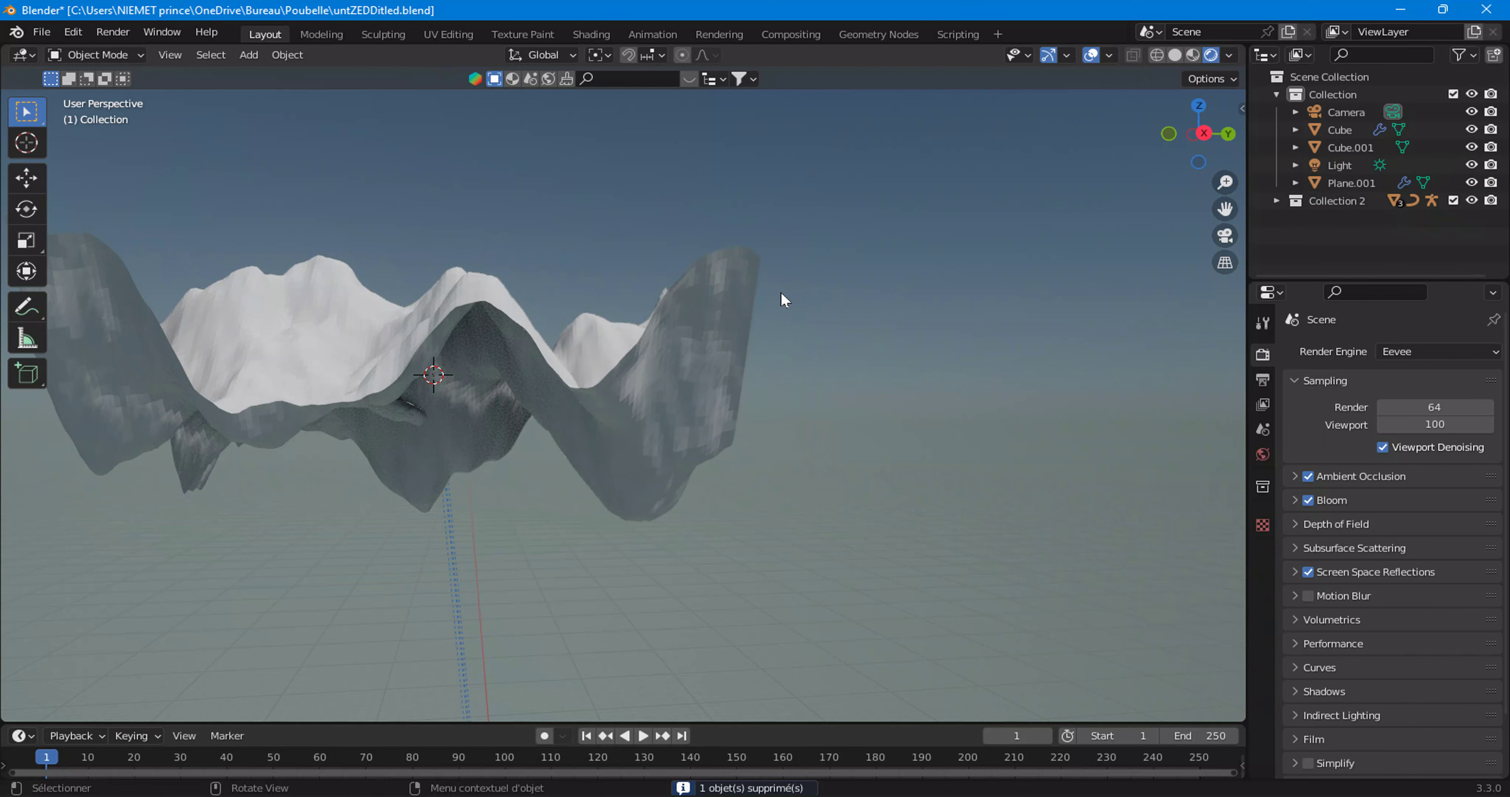
Step: Return to camera view, check the Ambient Occlusion settings, then switch to Geometry Nodes
left_click(1217, 232)
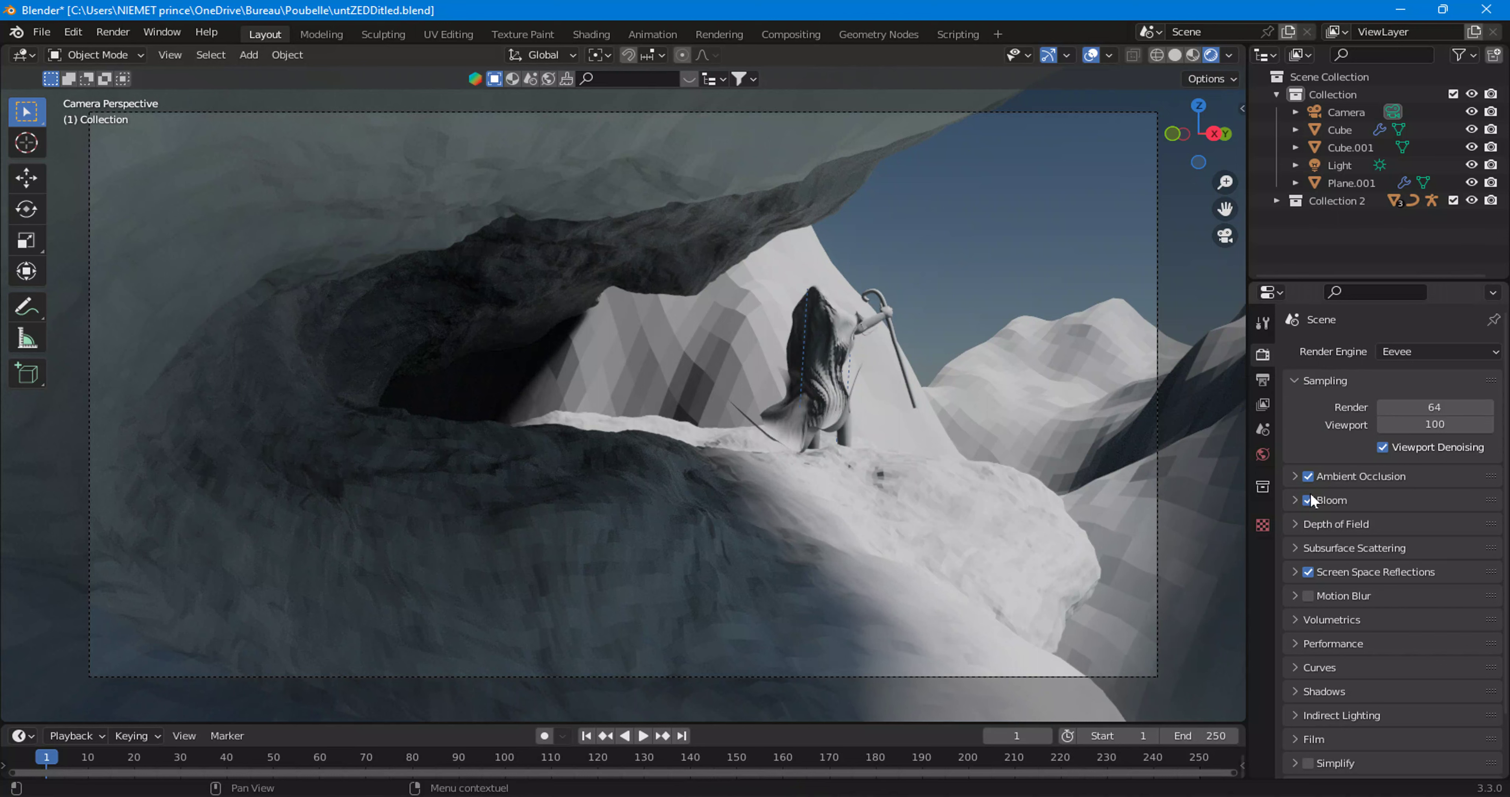
left_click(1355, 477)
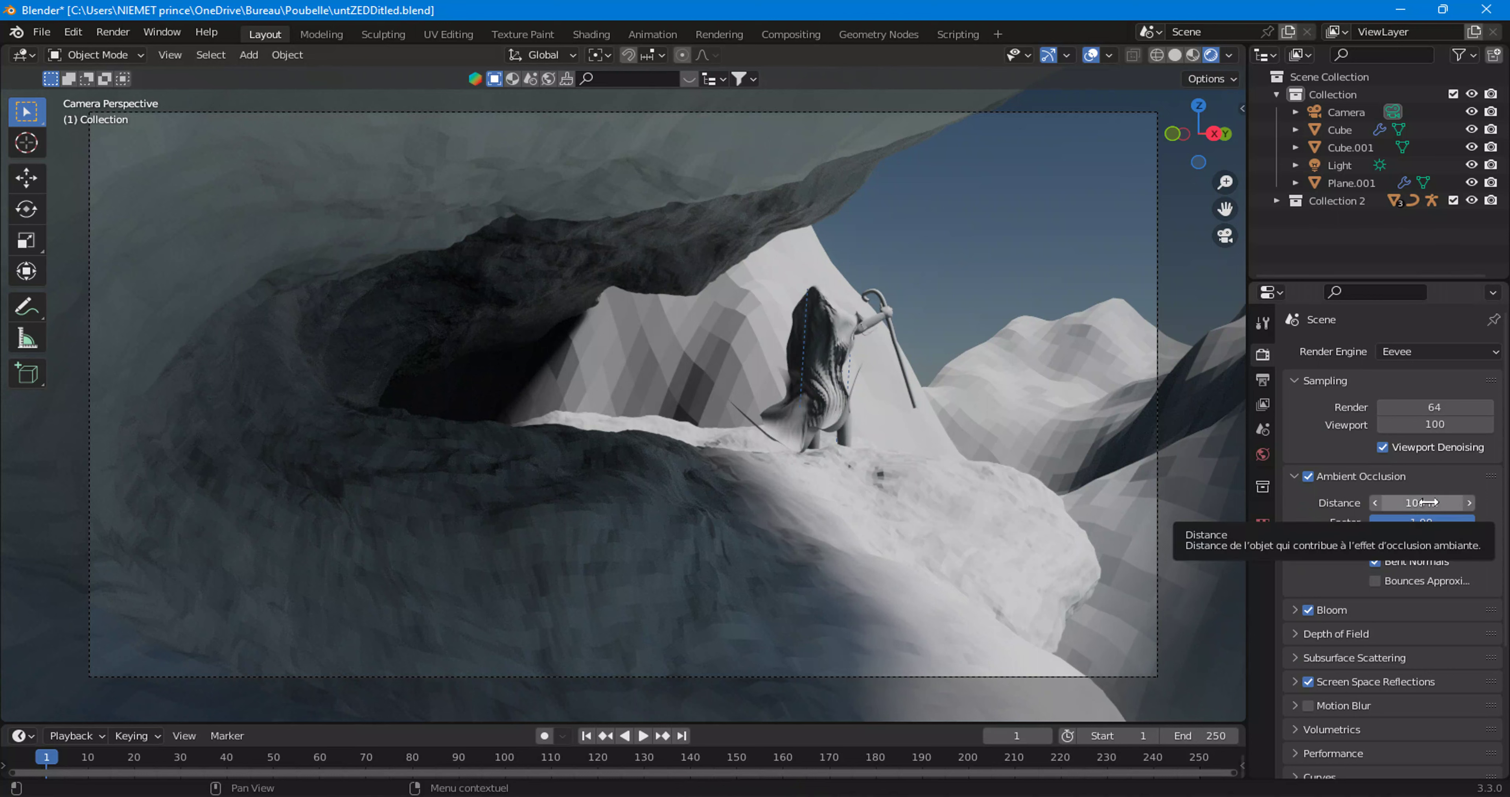
left_click(1294, 477)
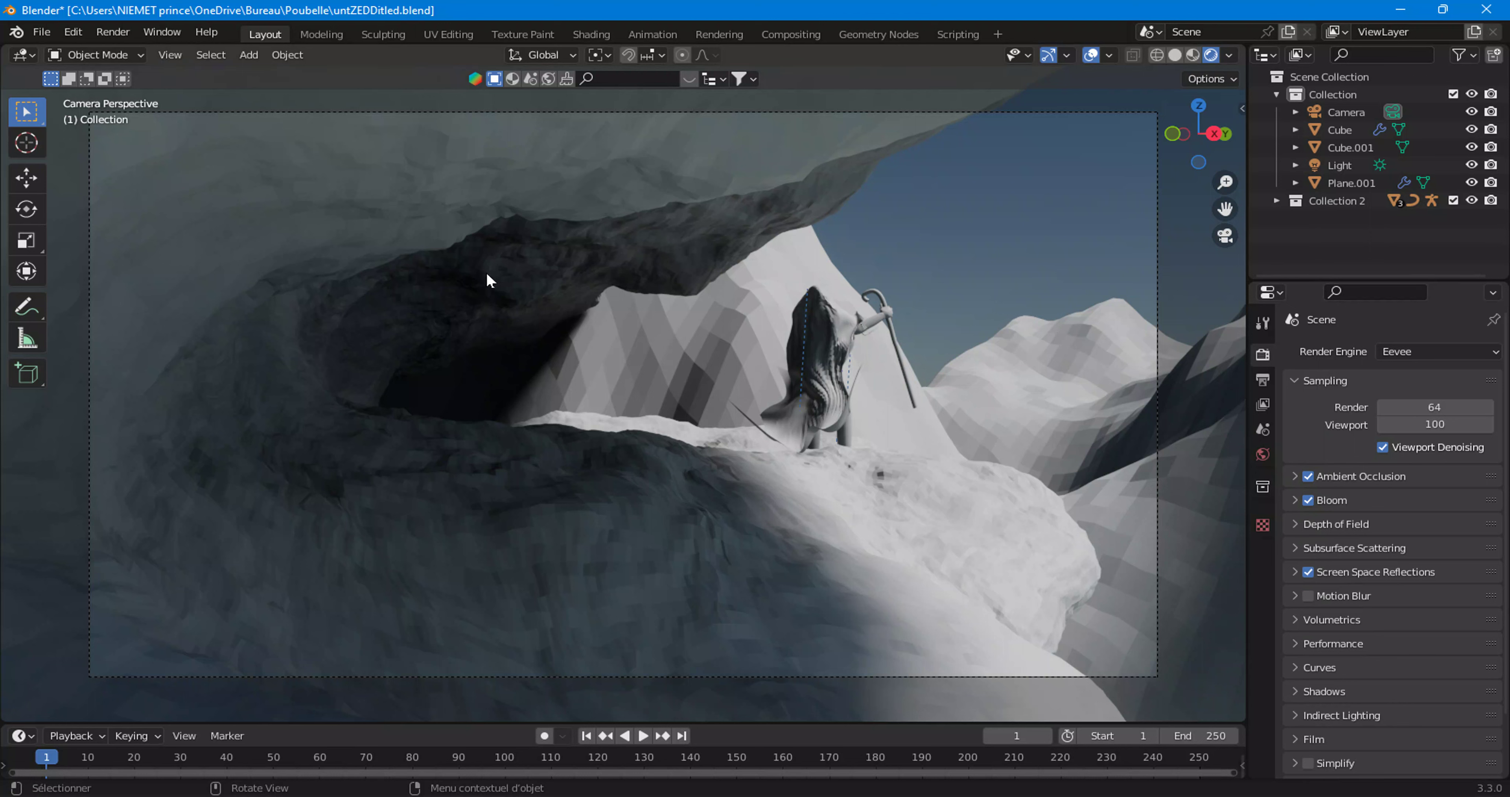
left_click(878, 33)
Step: Inspect the Cube's node tree, then return to Layout with nothing selected
left_click(817, 309)
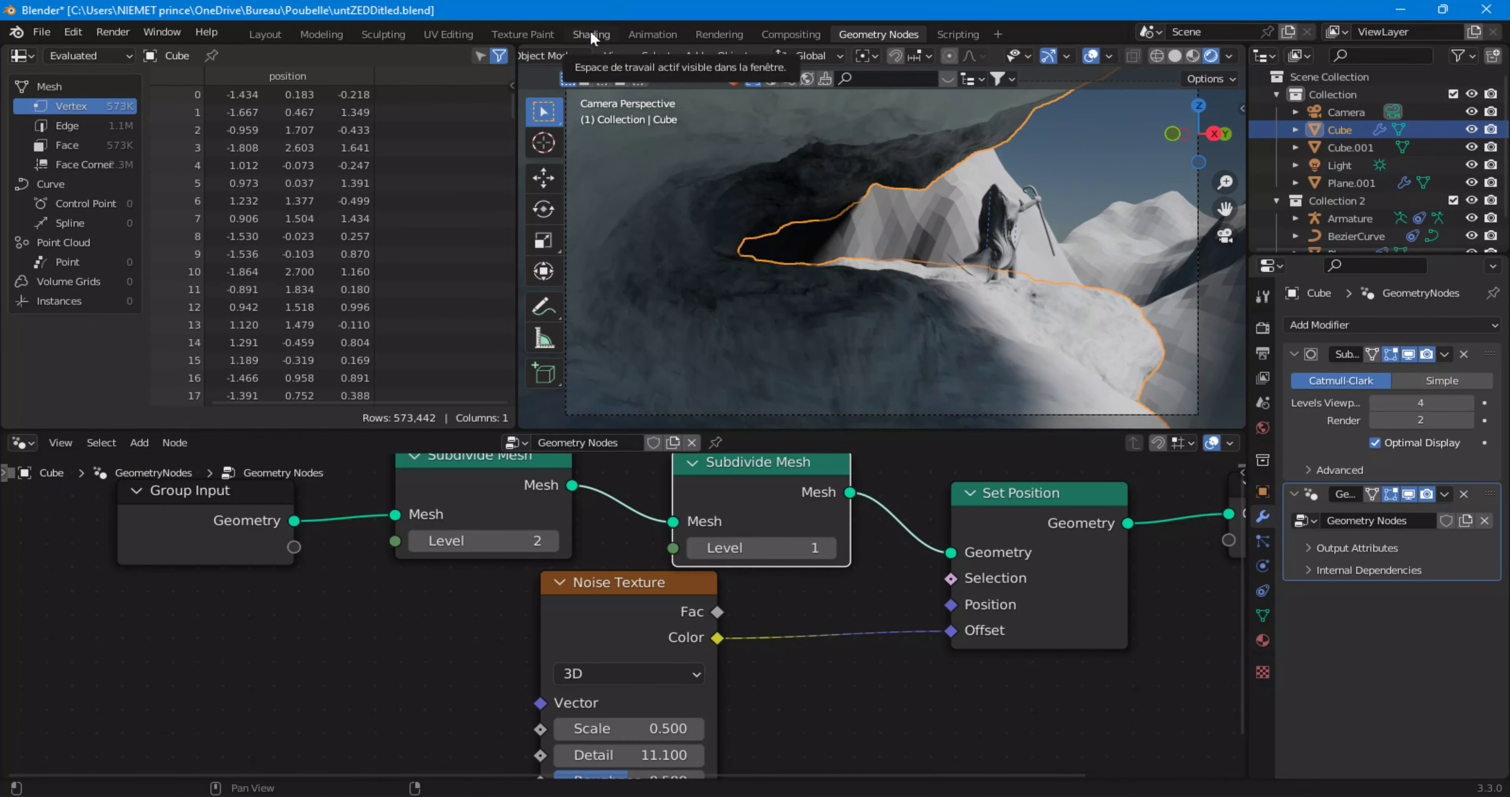
left_click(265, 34)
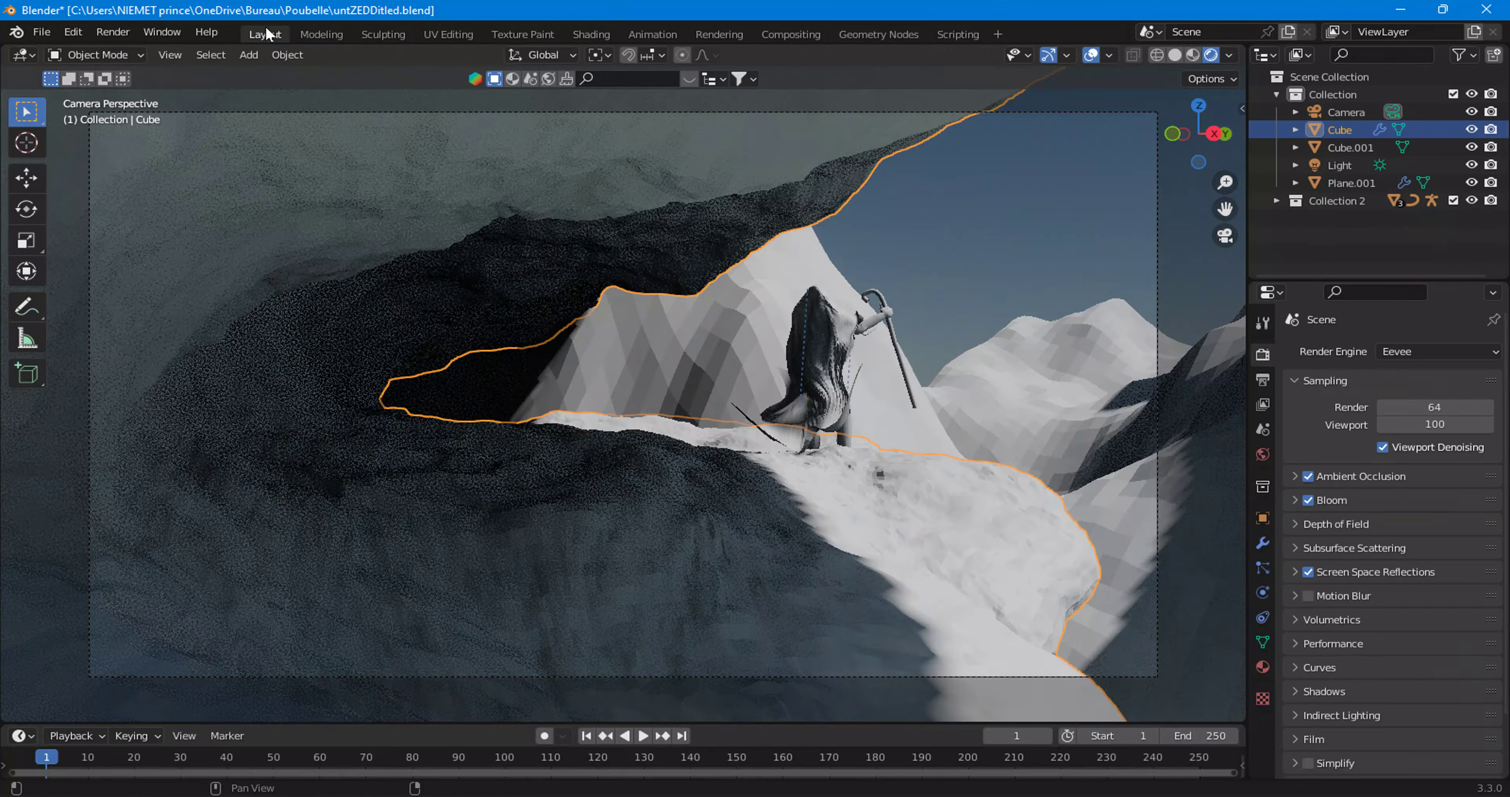
left_click(963, 225)
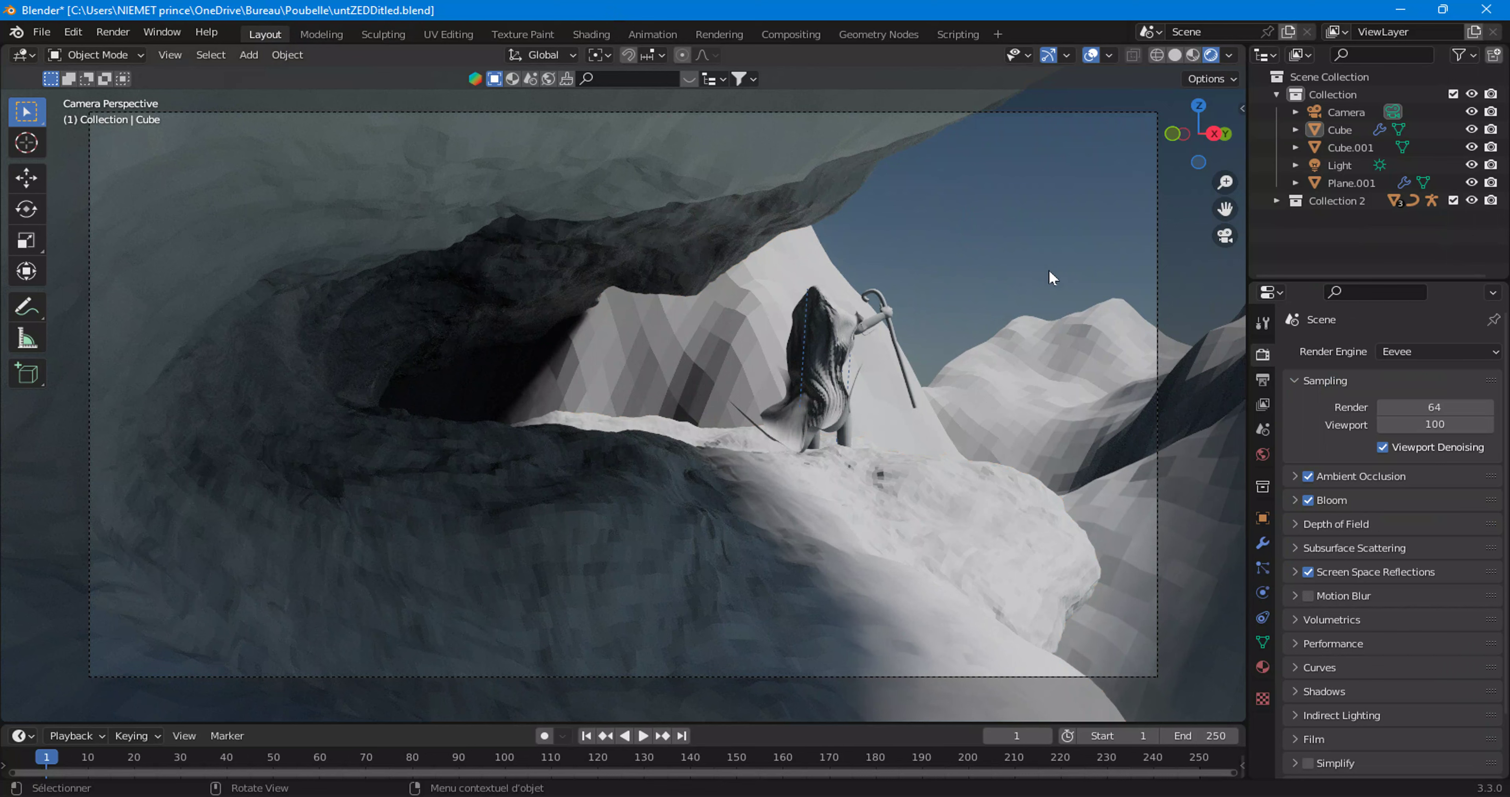
Step: Re-aim the Sky Texture sun, set Turbidity to 1.000 and leave Ground Albedo at 0.000
left_click(1262, 455)
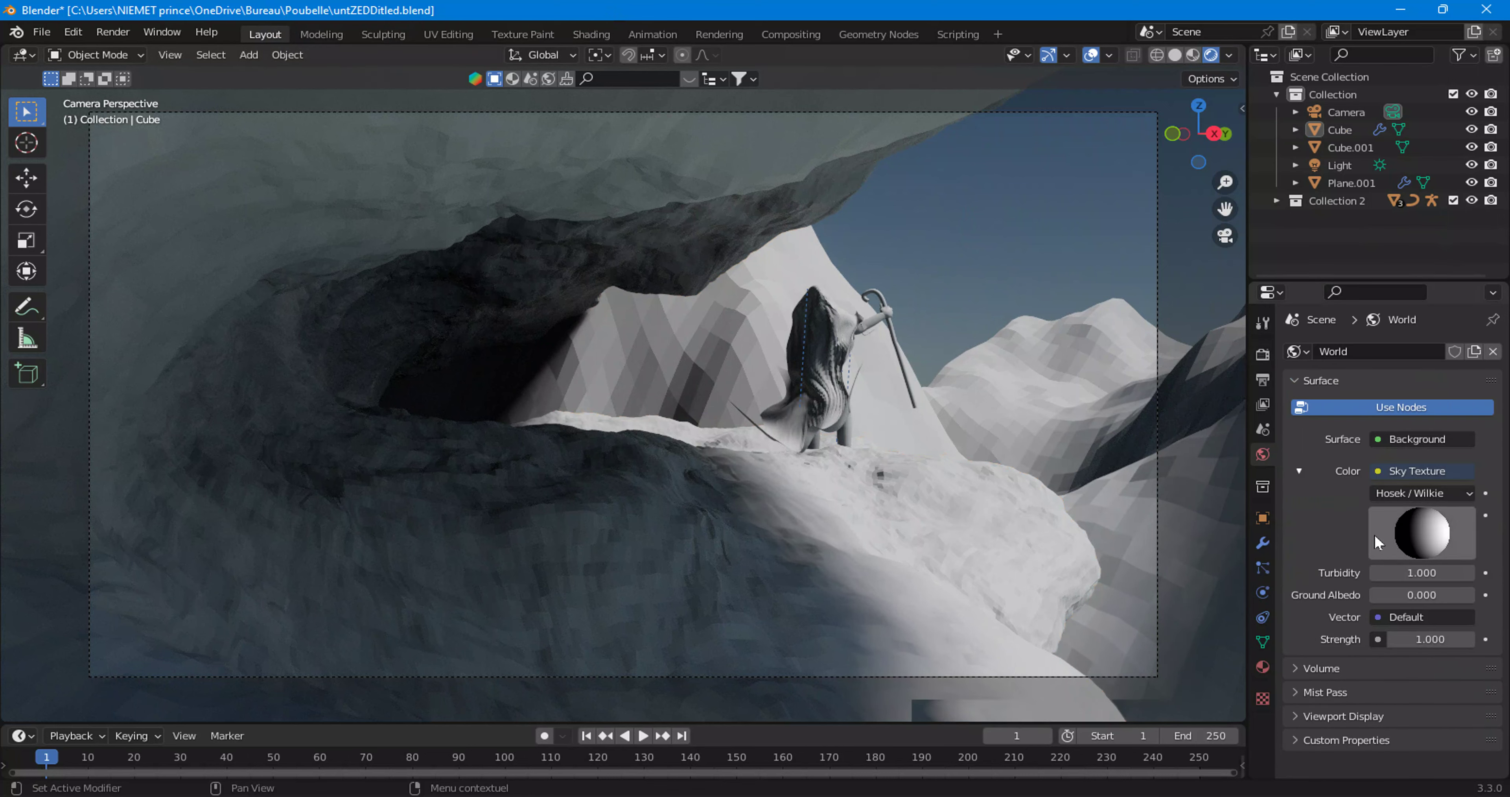
mouse_move(1375, 542)
left_mouse_down()
mouse_move(1346, 551)
mouse_move(1407, 556)
left_mouse_up()
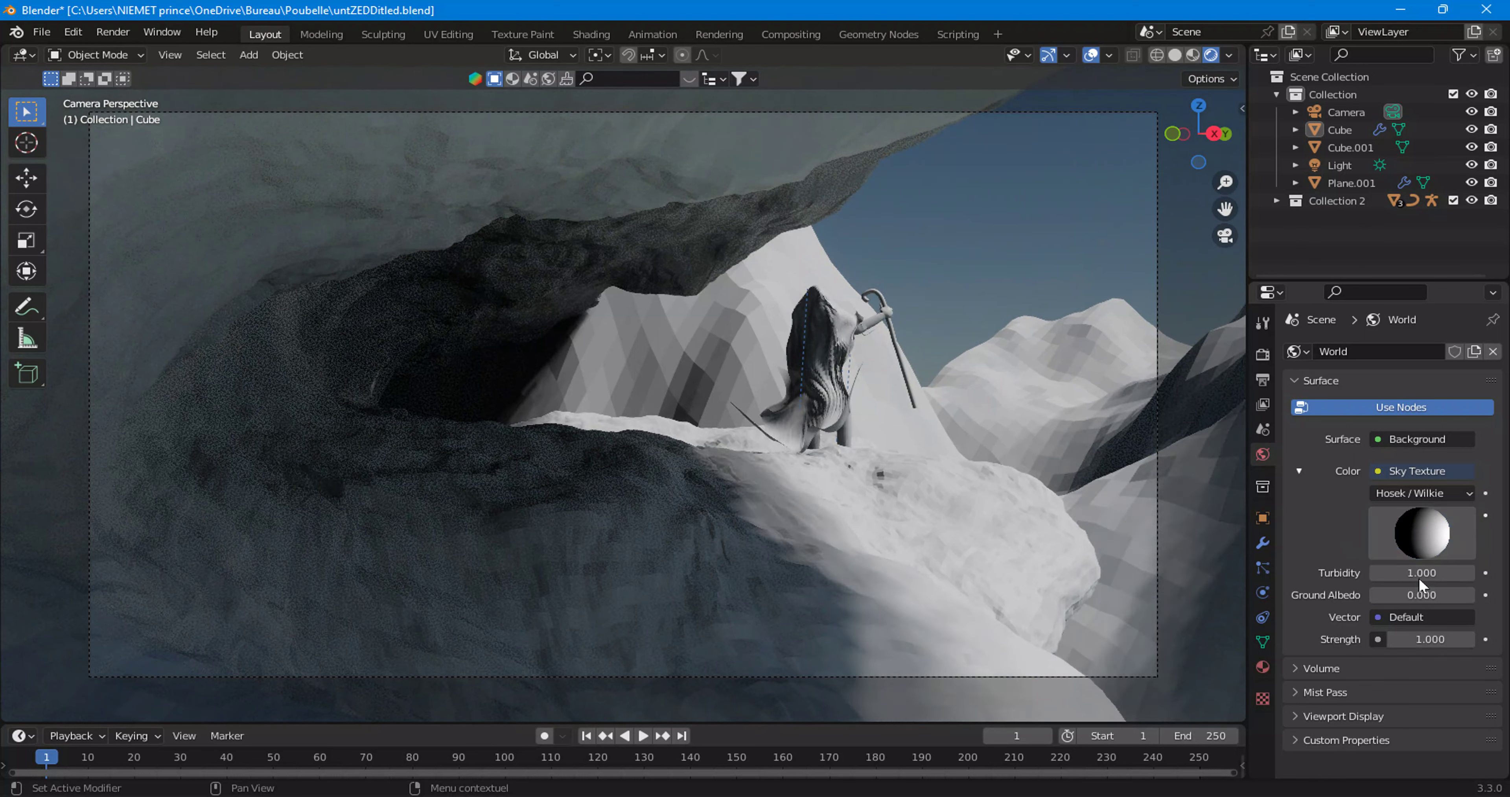
left_click(1398, 572)
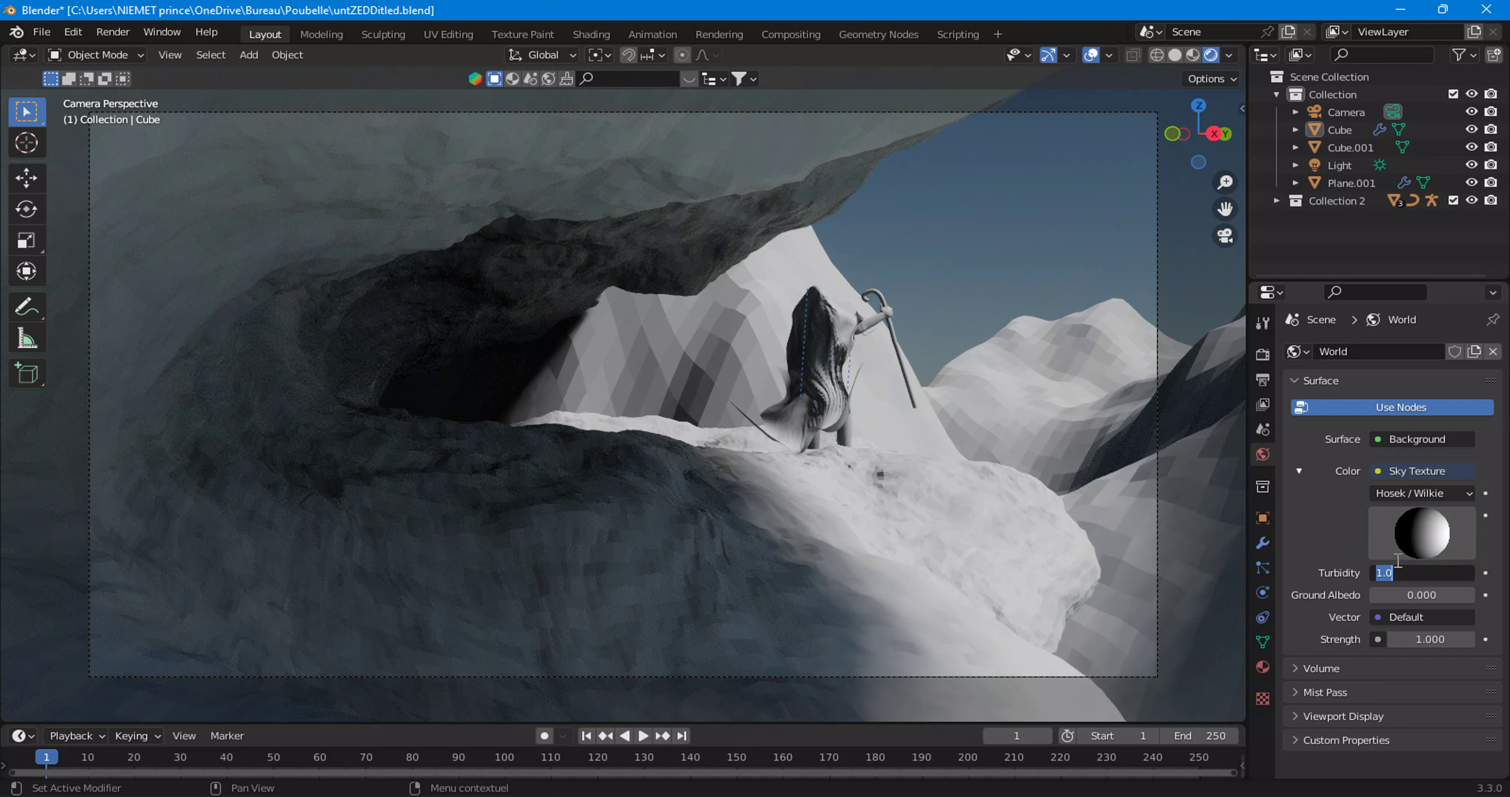
key("Return")
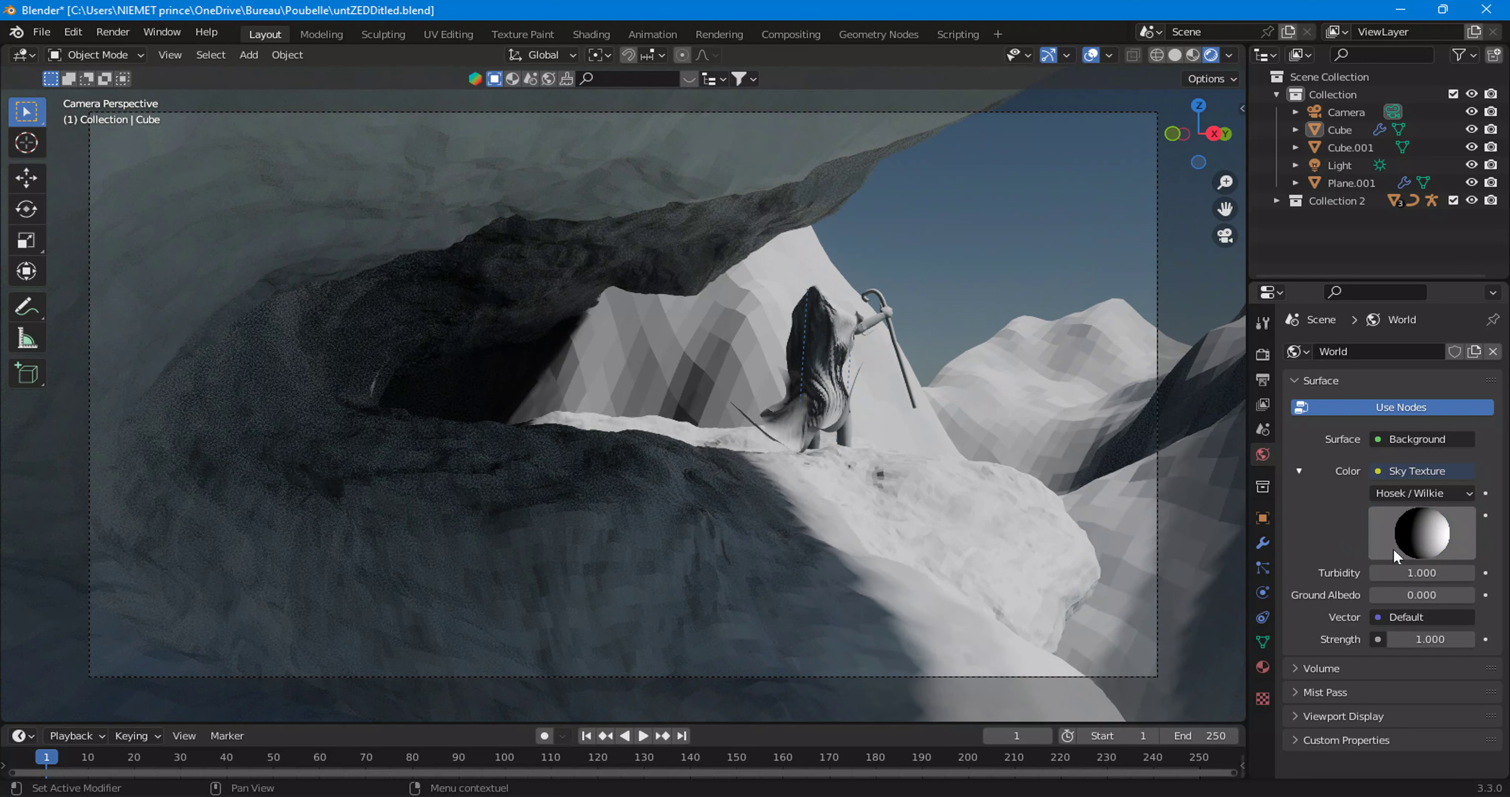
left_click(1398, 595)
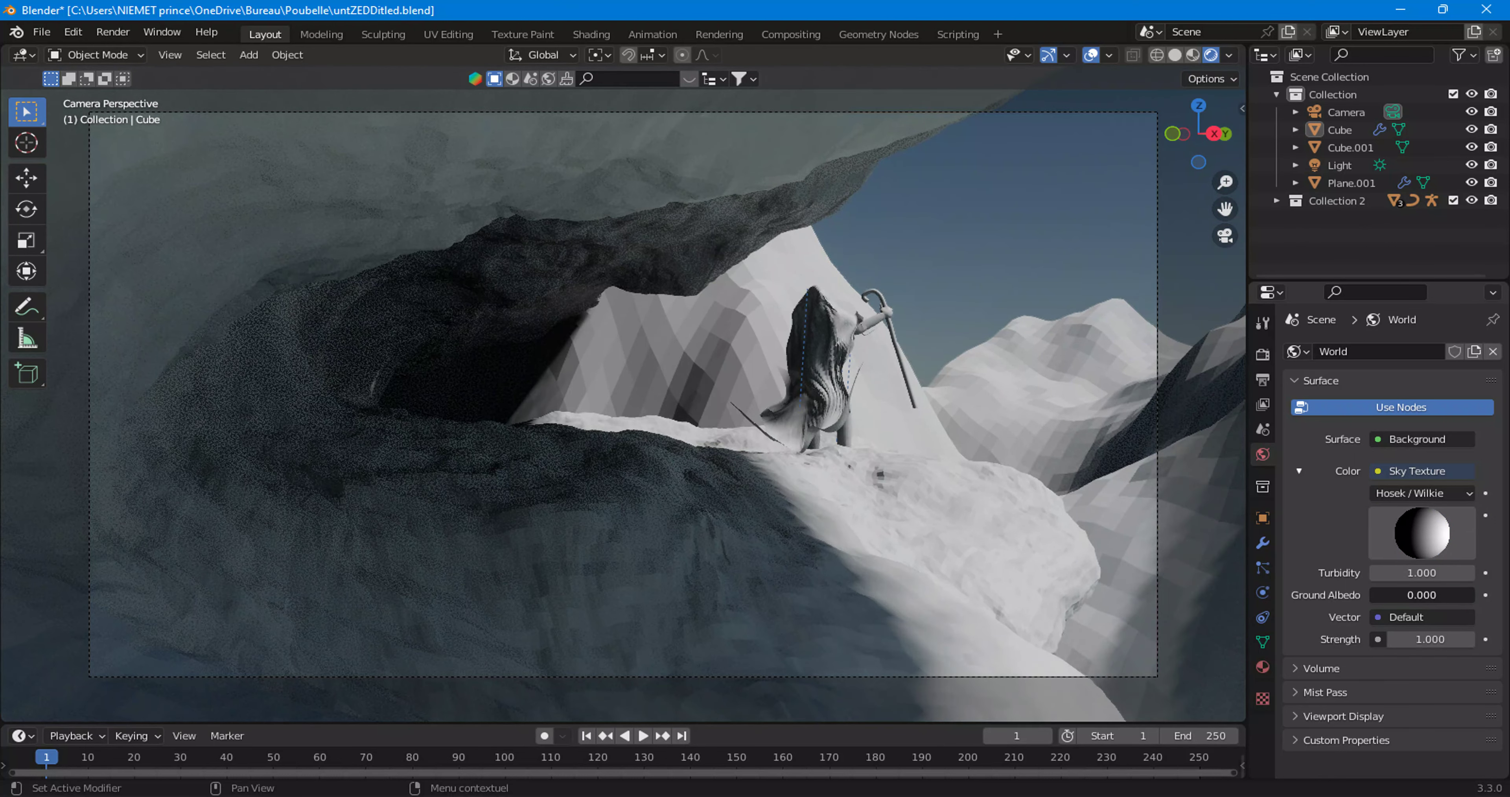
mouse_move(1398, 594)
left_mouse_down()
mouse_move(1435, 595)
mouse_move(1398, 594)
left_mouse_up()
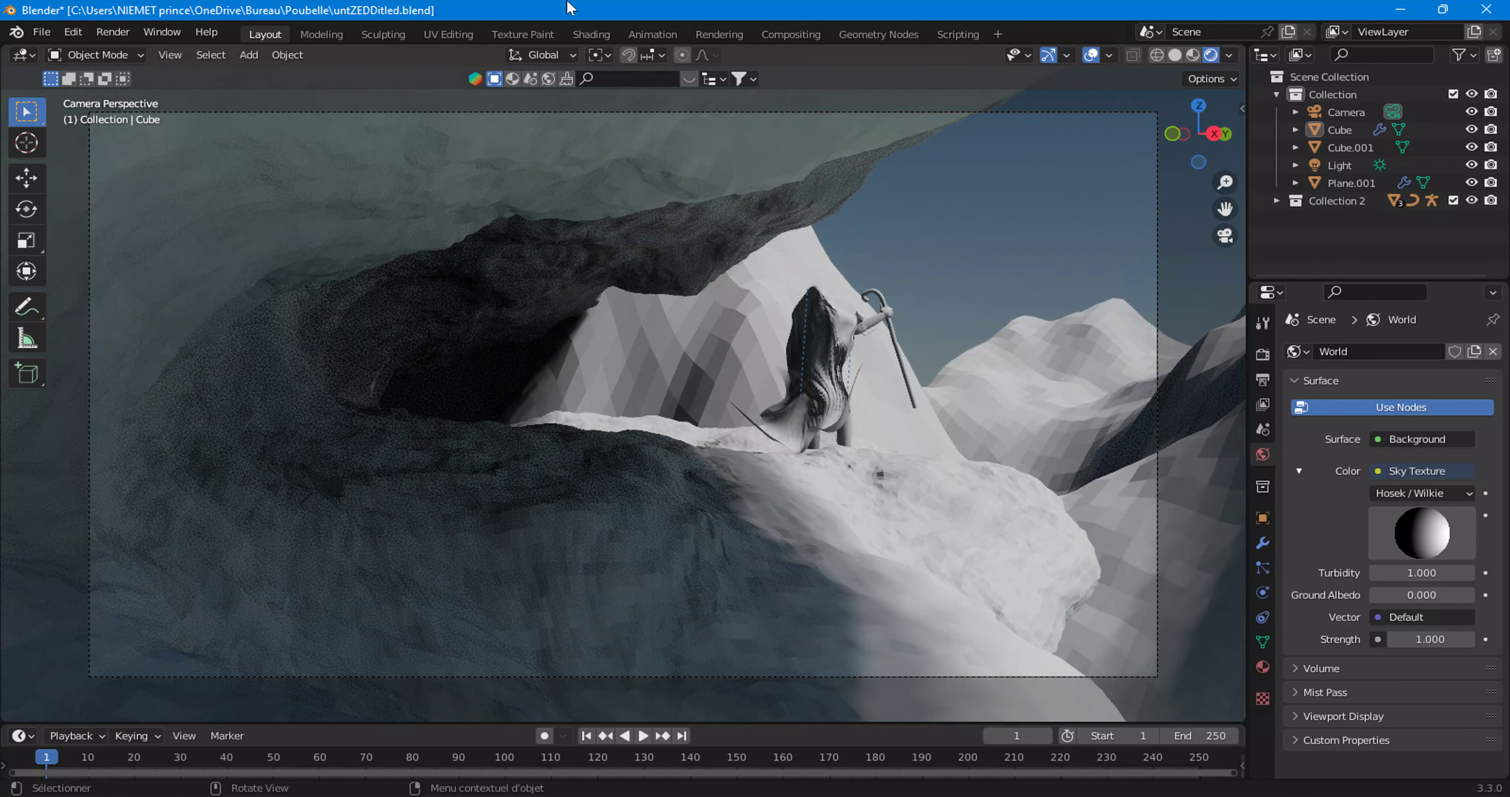
Step: Add a cube, scale it up by 3.49, then flatten it vertically into a wide box
middle_click_drag(706, 269, 709, 277)
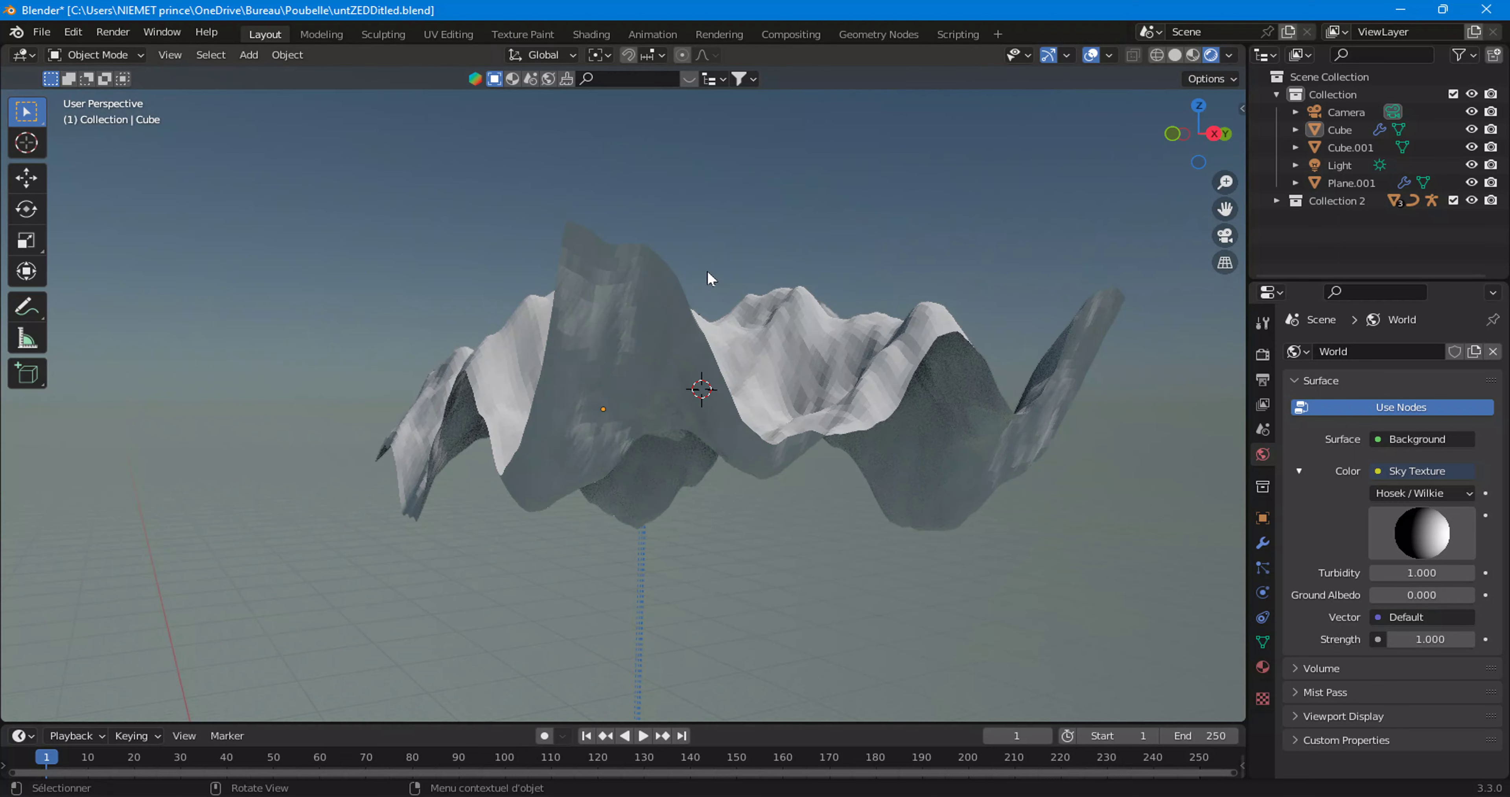
key("shift+a")
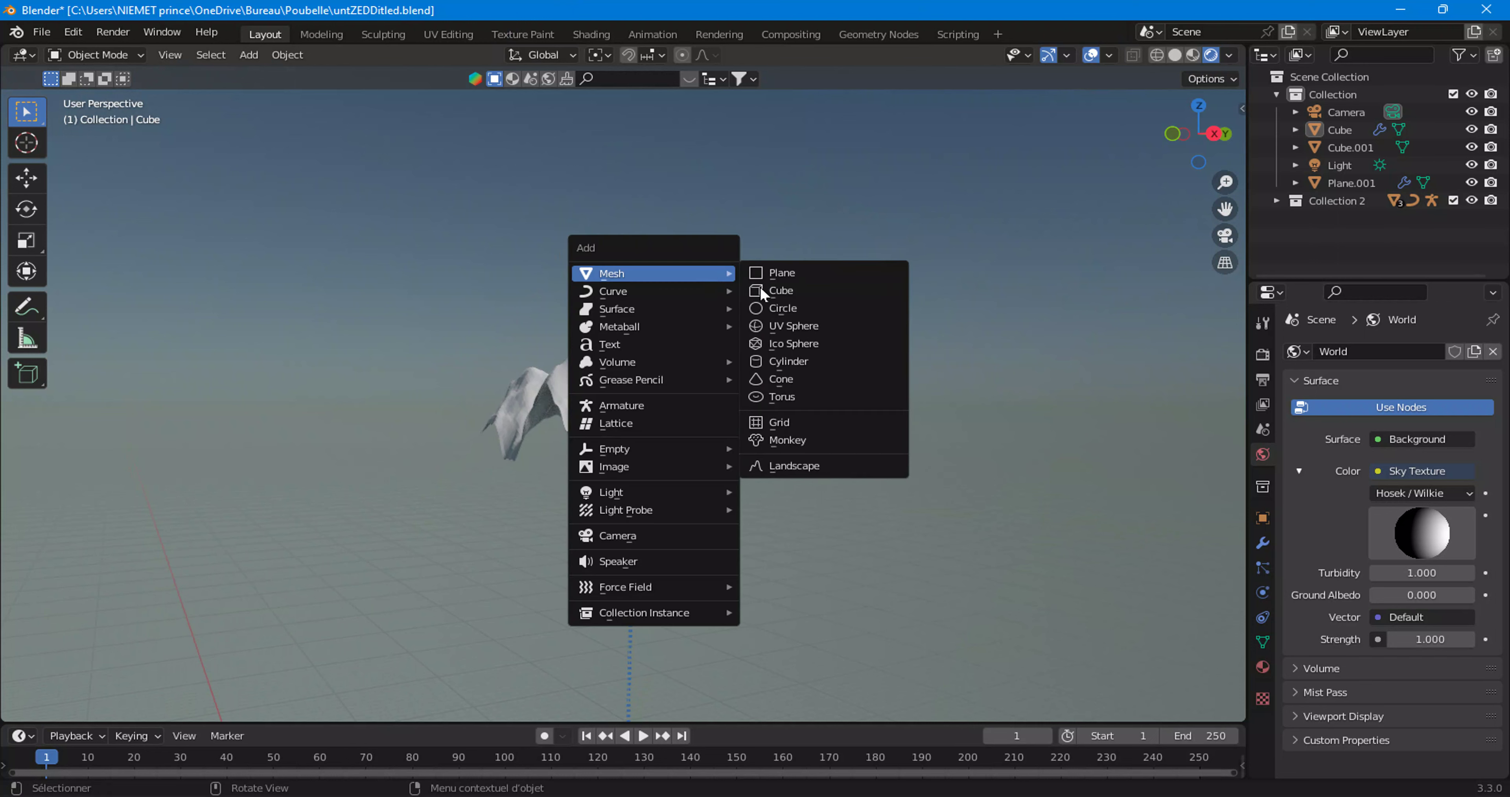
left_click(761, 289)
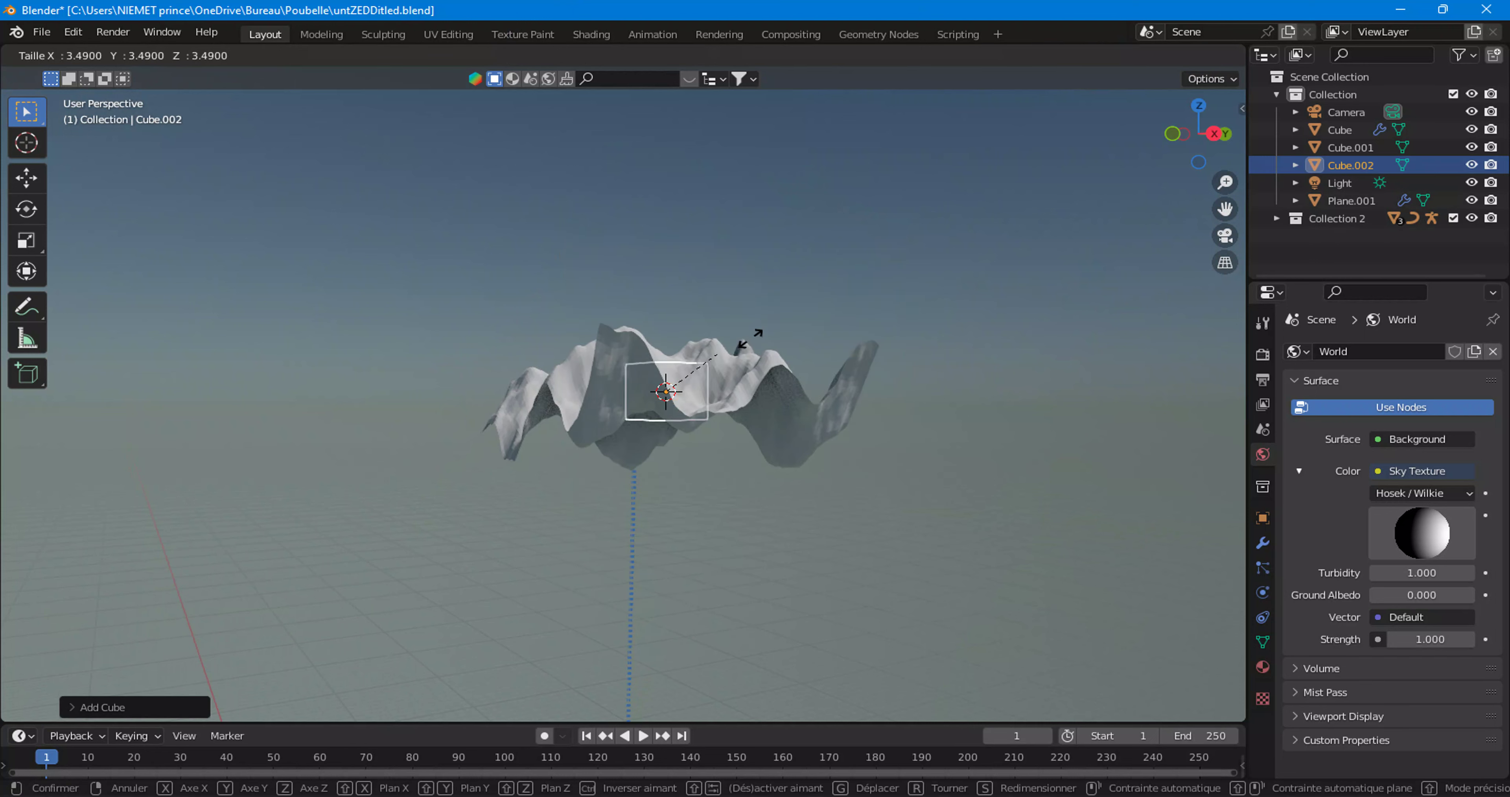
key("s")
left_click(1049, 249)
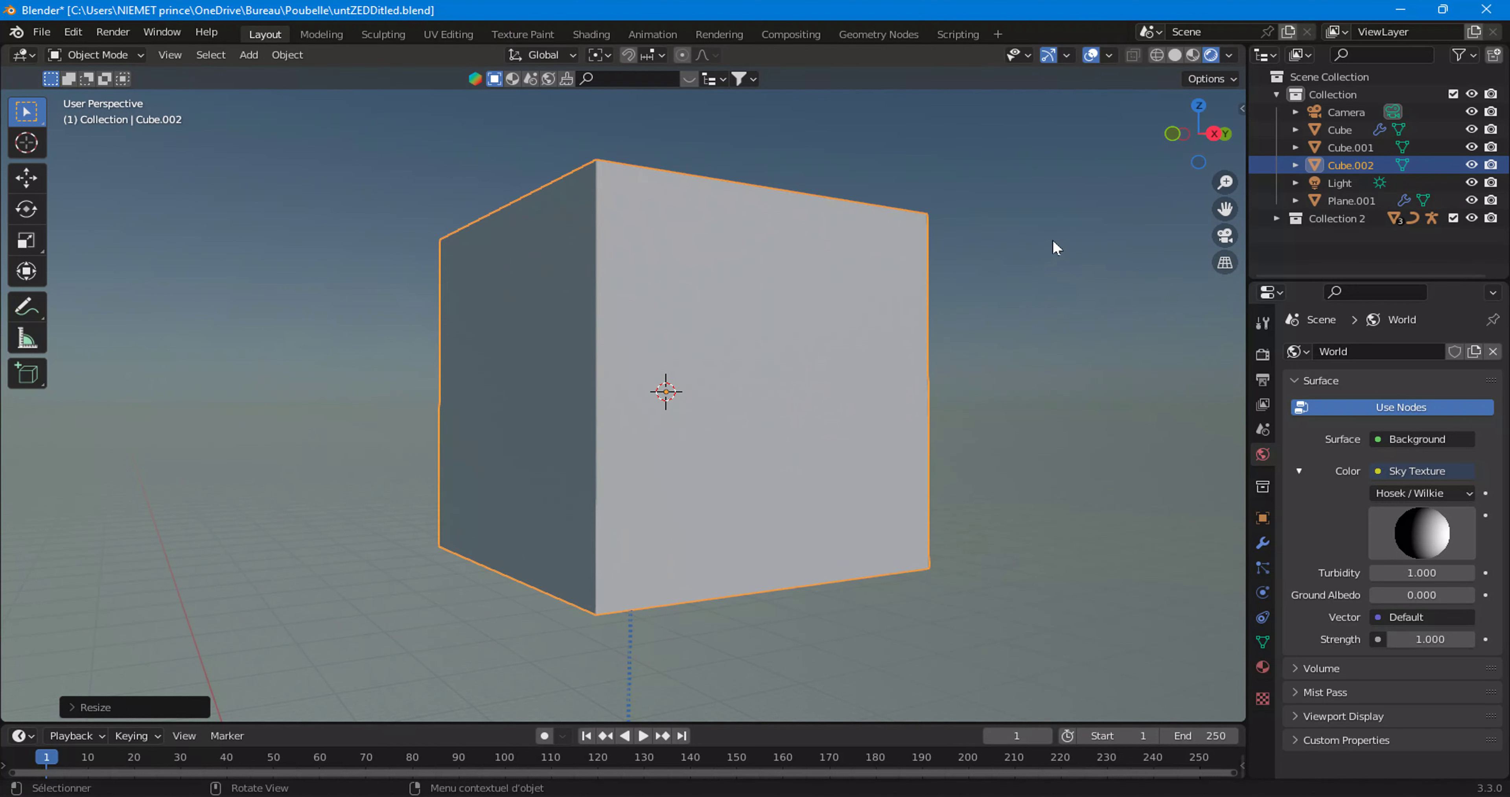
key("s")
key("z")
left_click(913, 315)
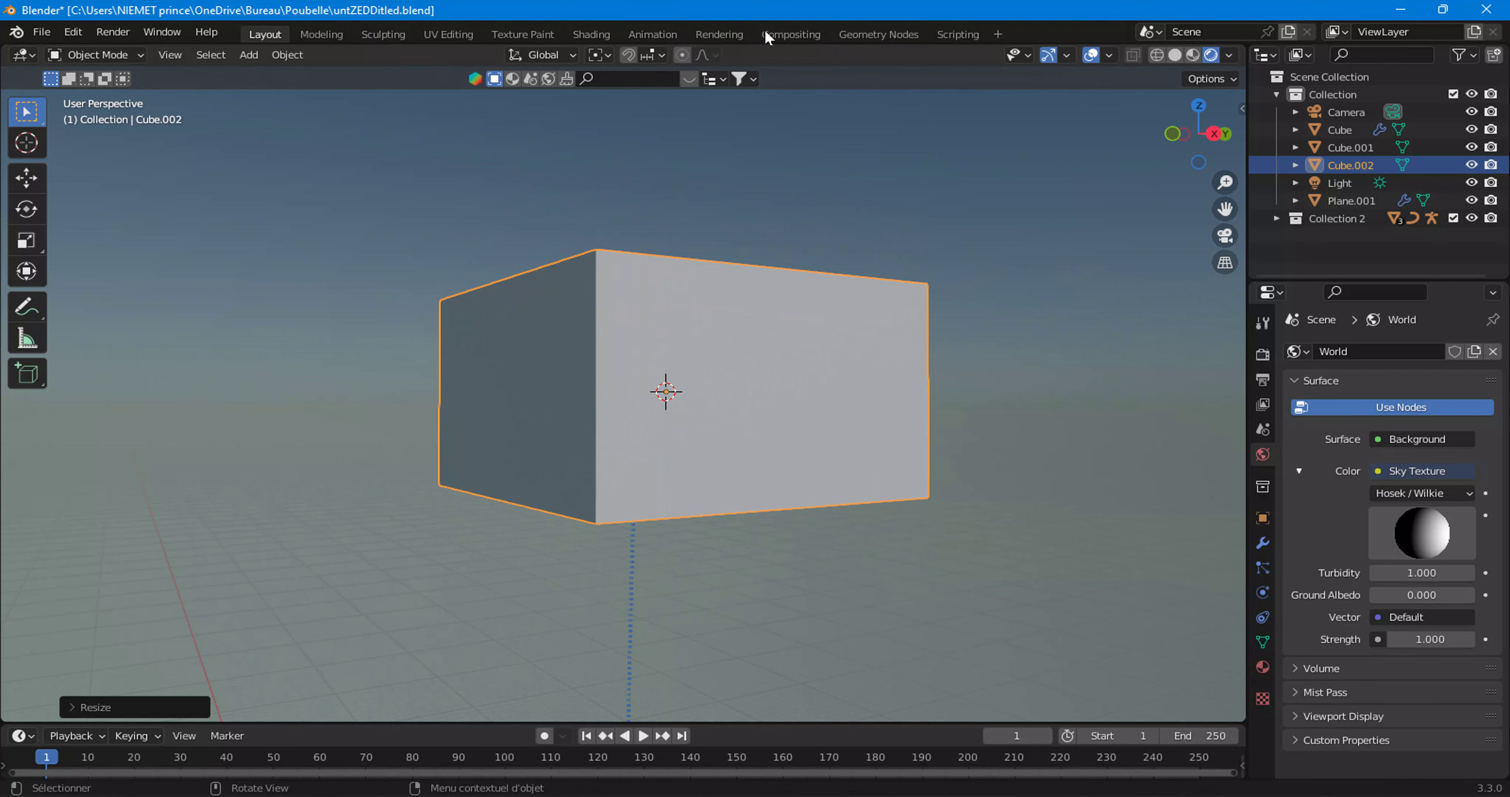
Step: Give Cube.002 a new Material.004 and delete its Principled BSDF node
left_click(598, 36)
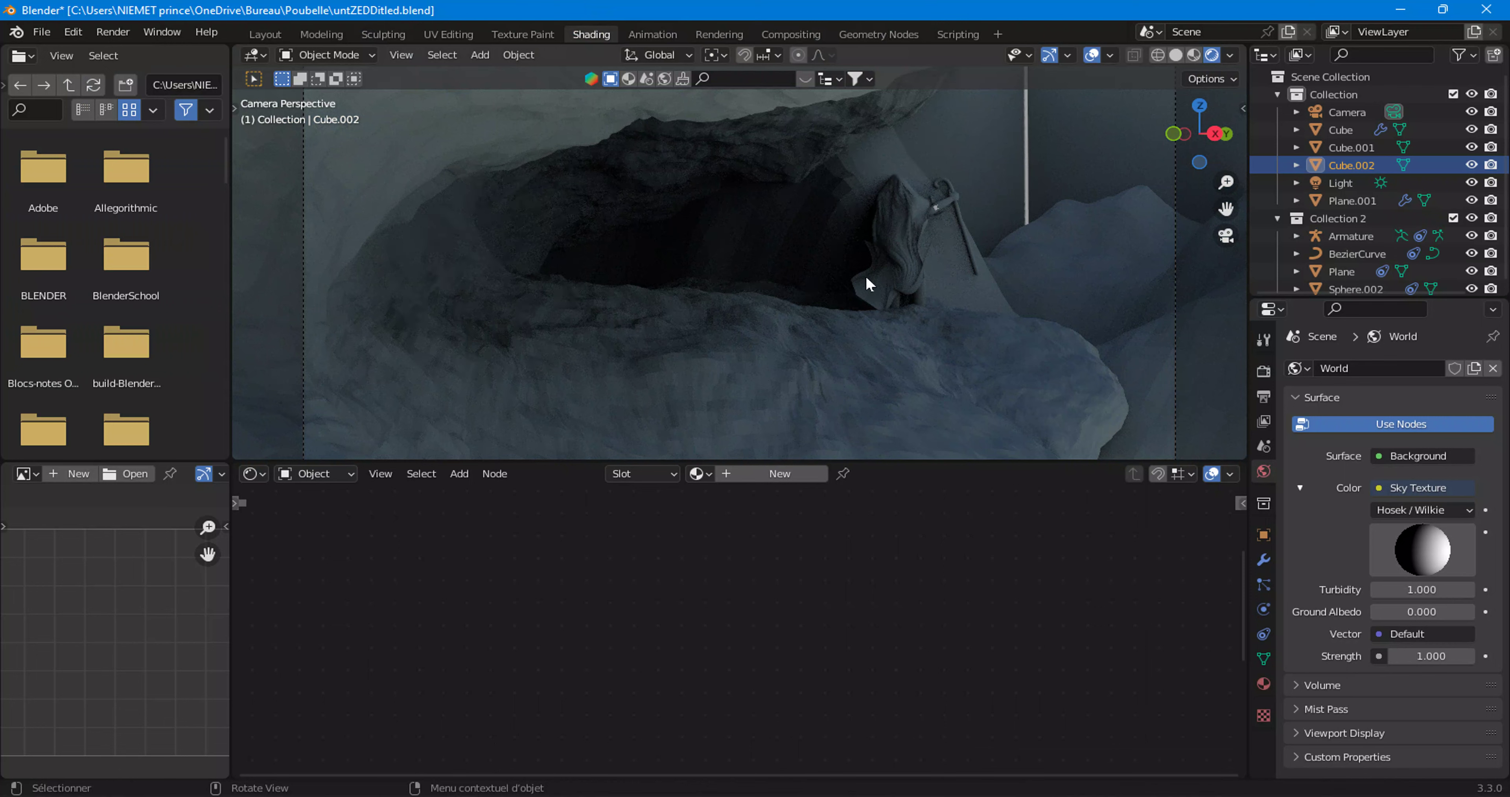
left_click(785, 474)
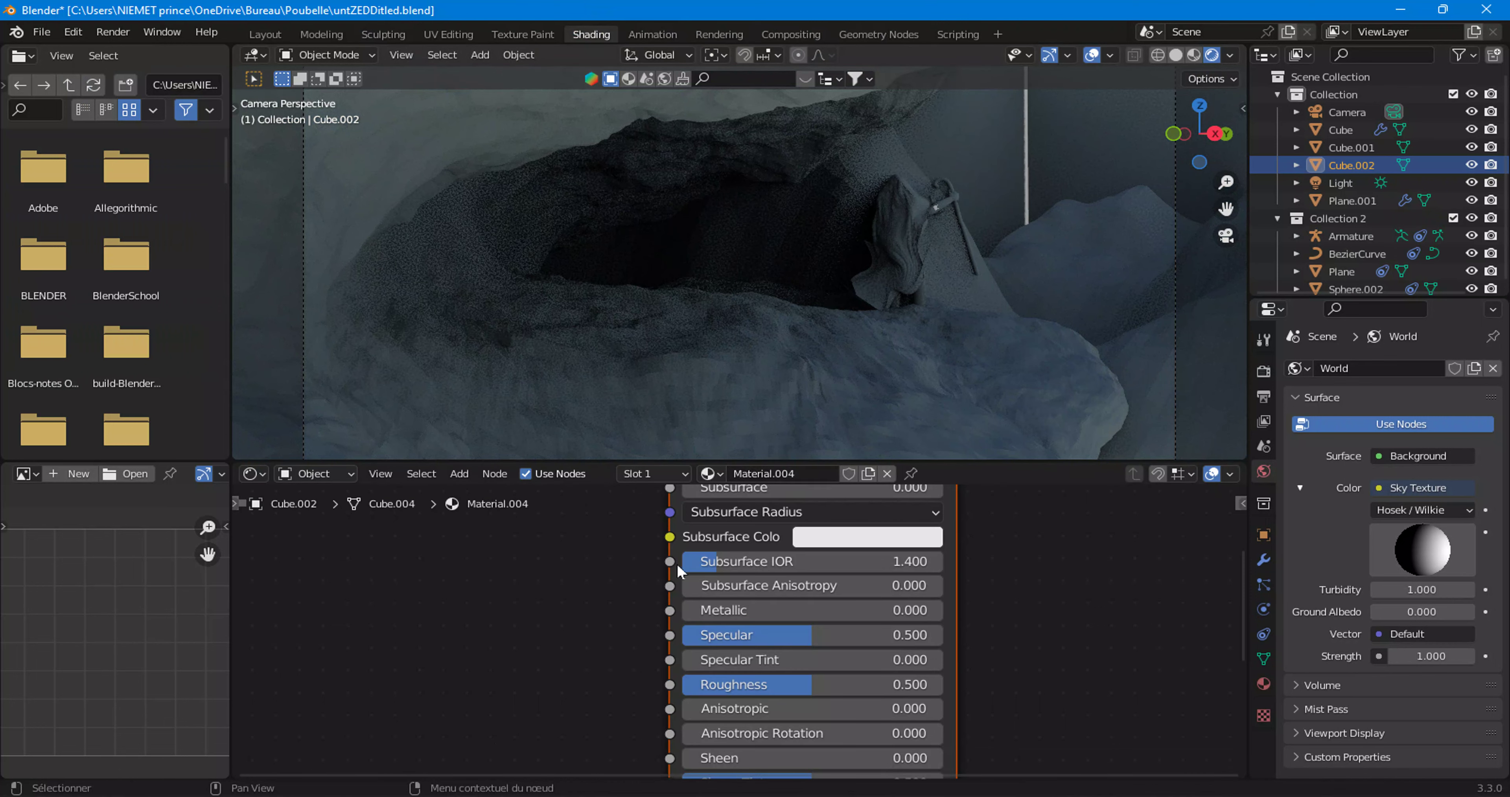
middle_click_drag(527, 657, 462, 747)
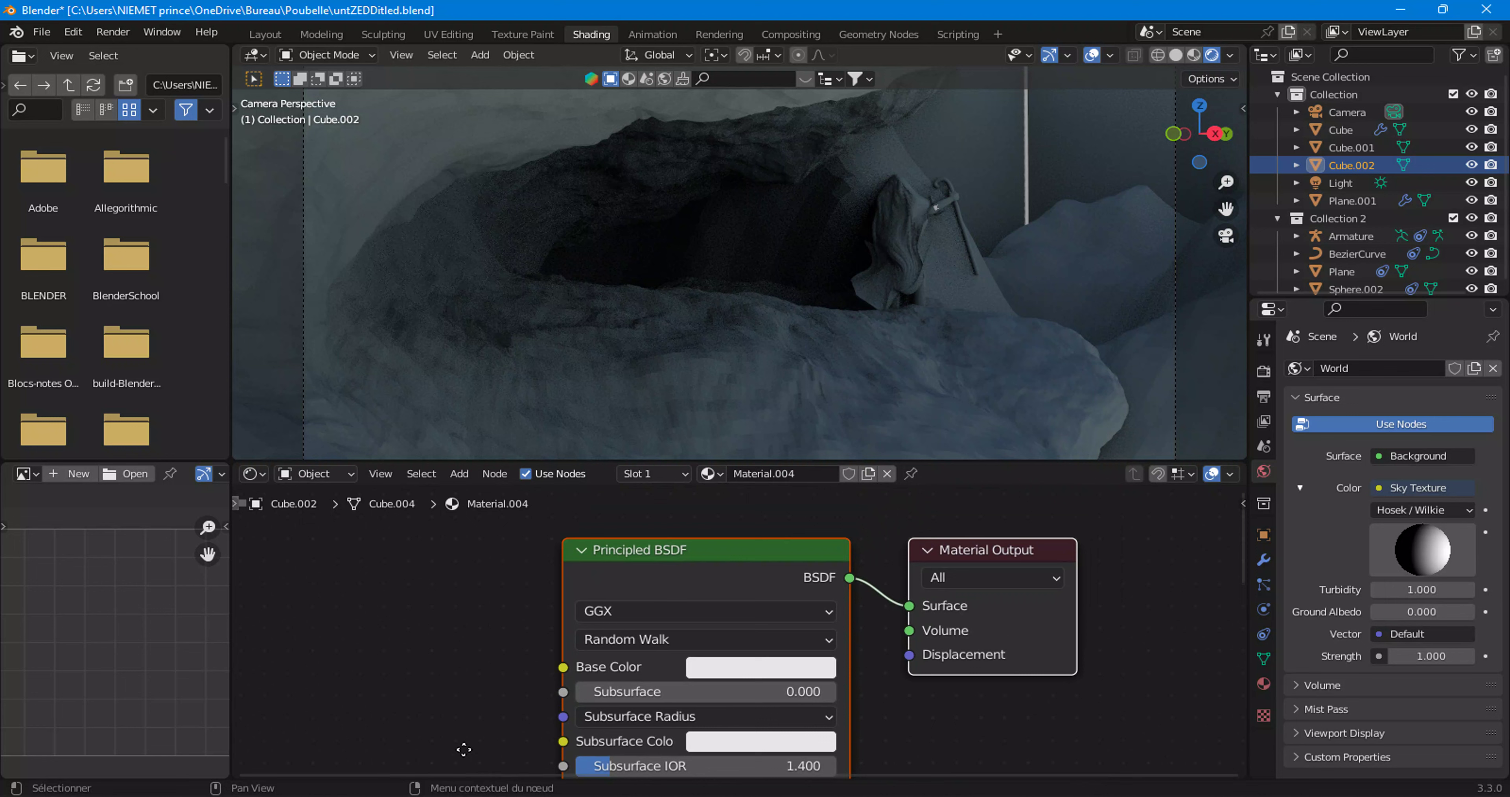
left_click(656, 591)
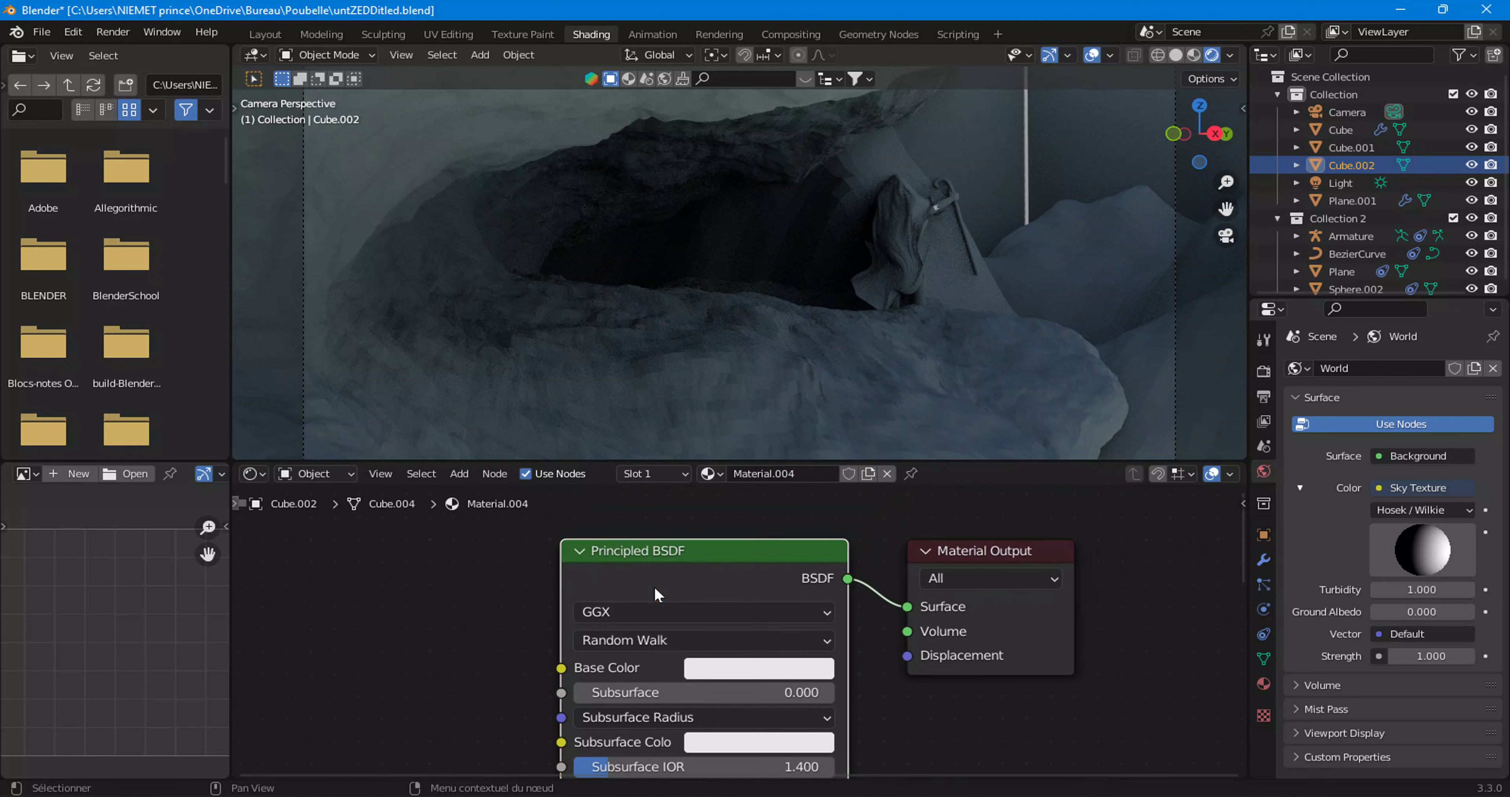
key("x")
left_click(459, 473)
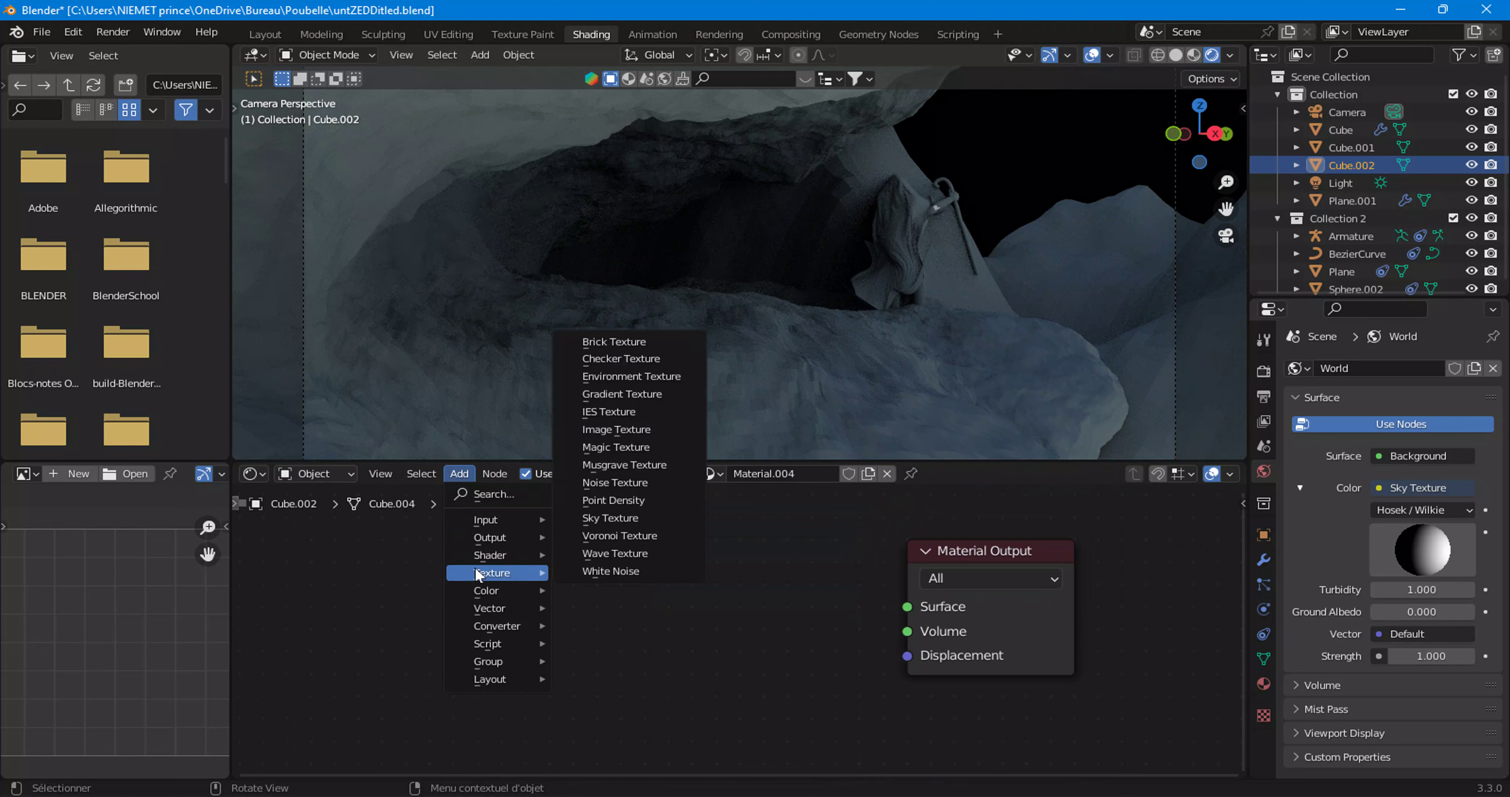
mouse_move(490, 555)
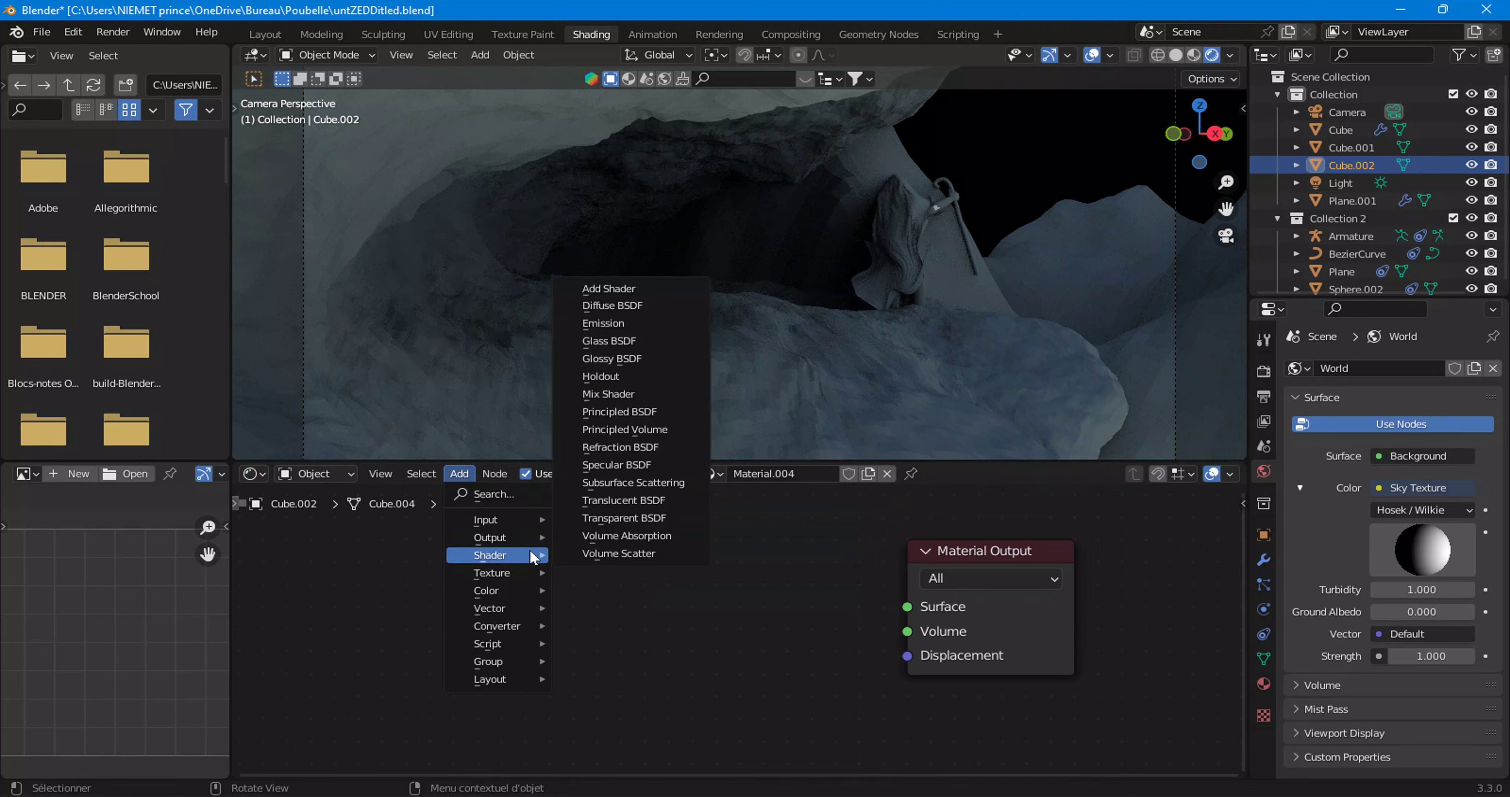
Step: Connect a Principled Volume to Material.004's Volume output and add a Gradient Texture node
left_click(638, 431)
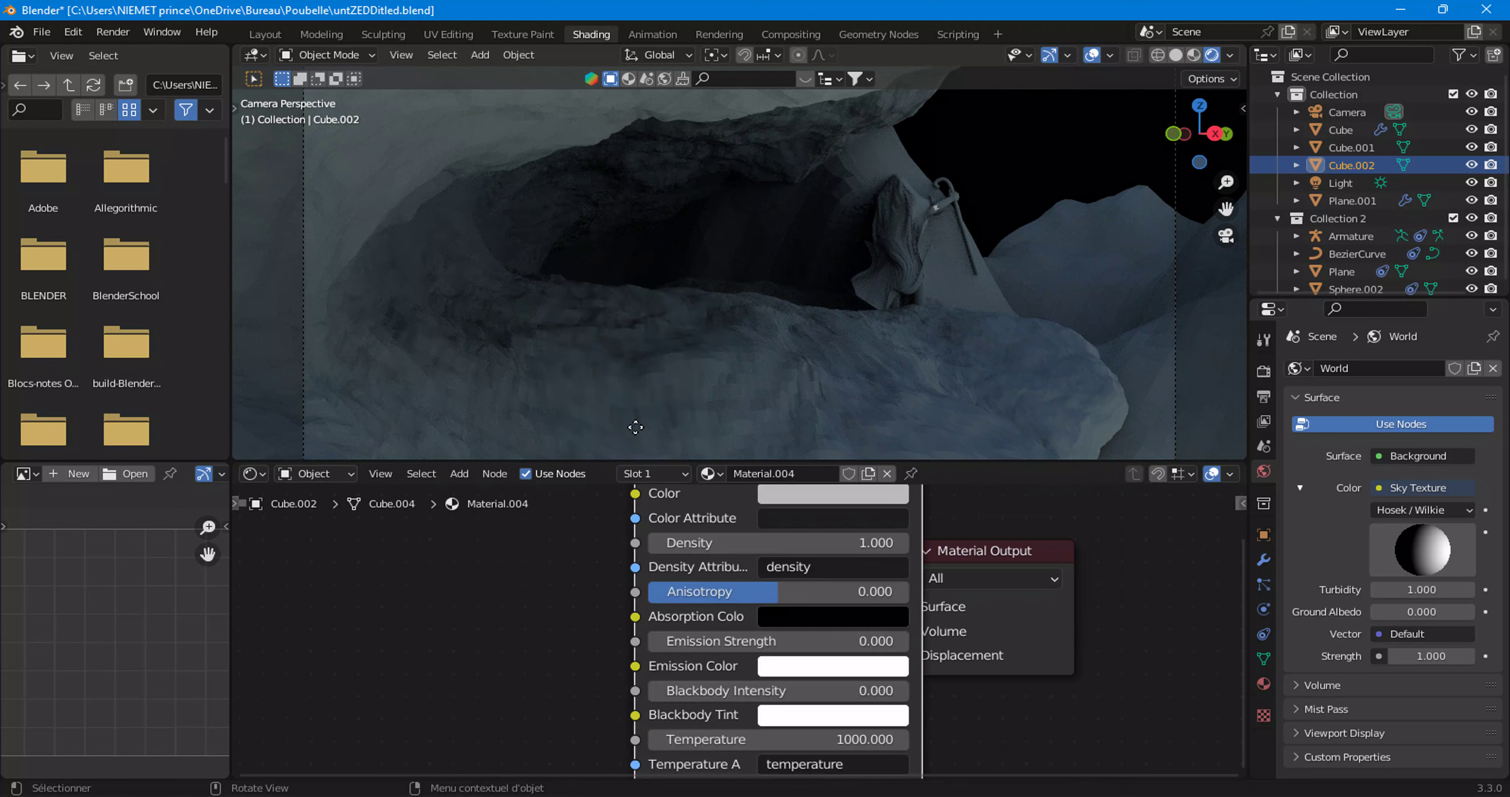
left_click(720, 570)
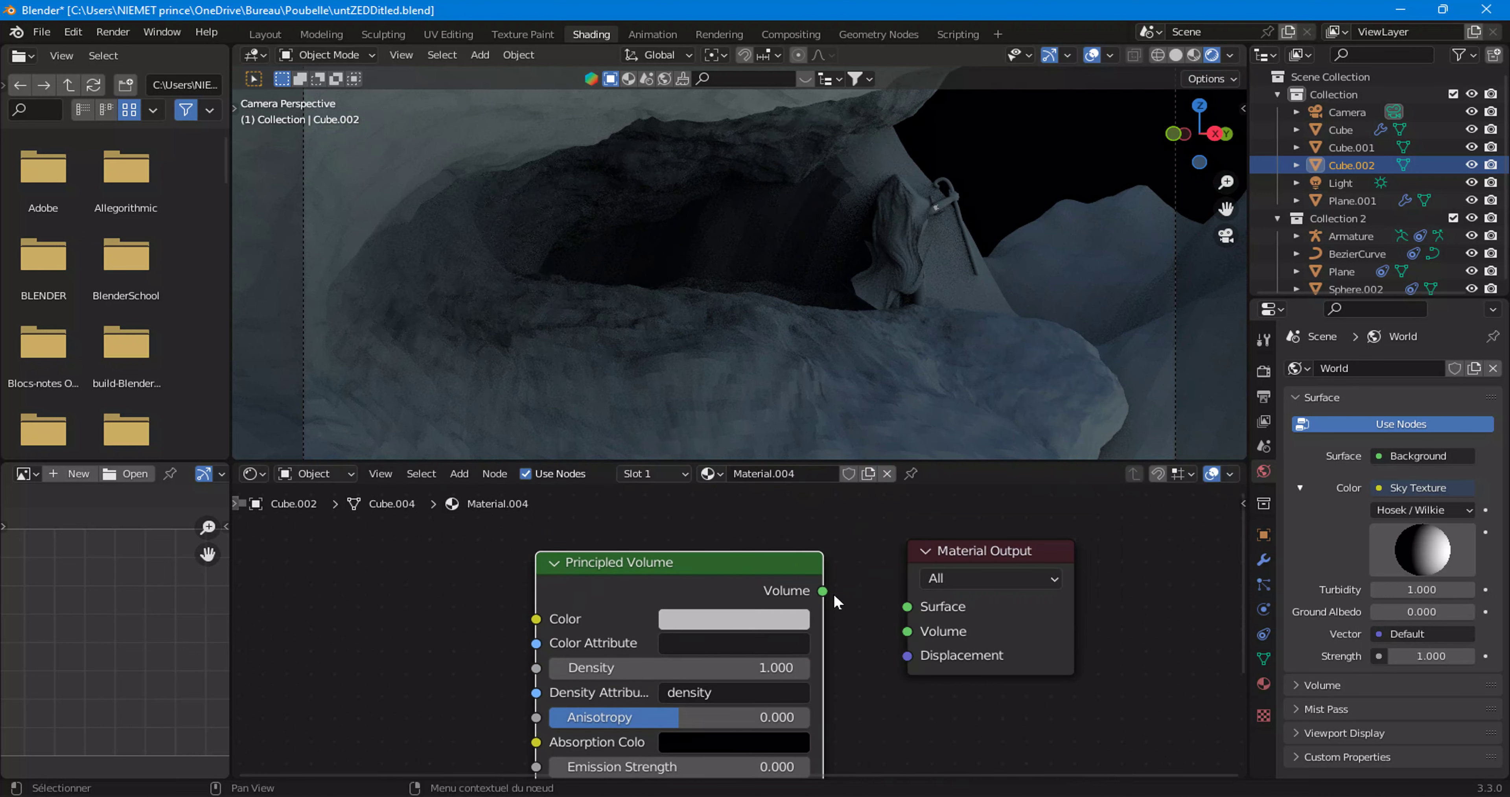
left_click_drag(823, 591, 907, 631)
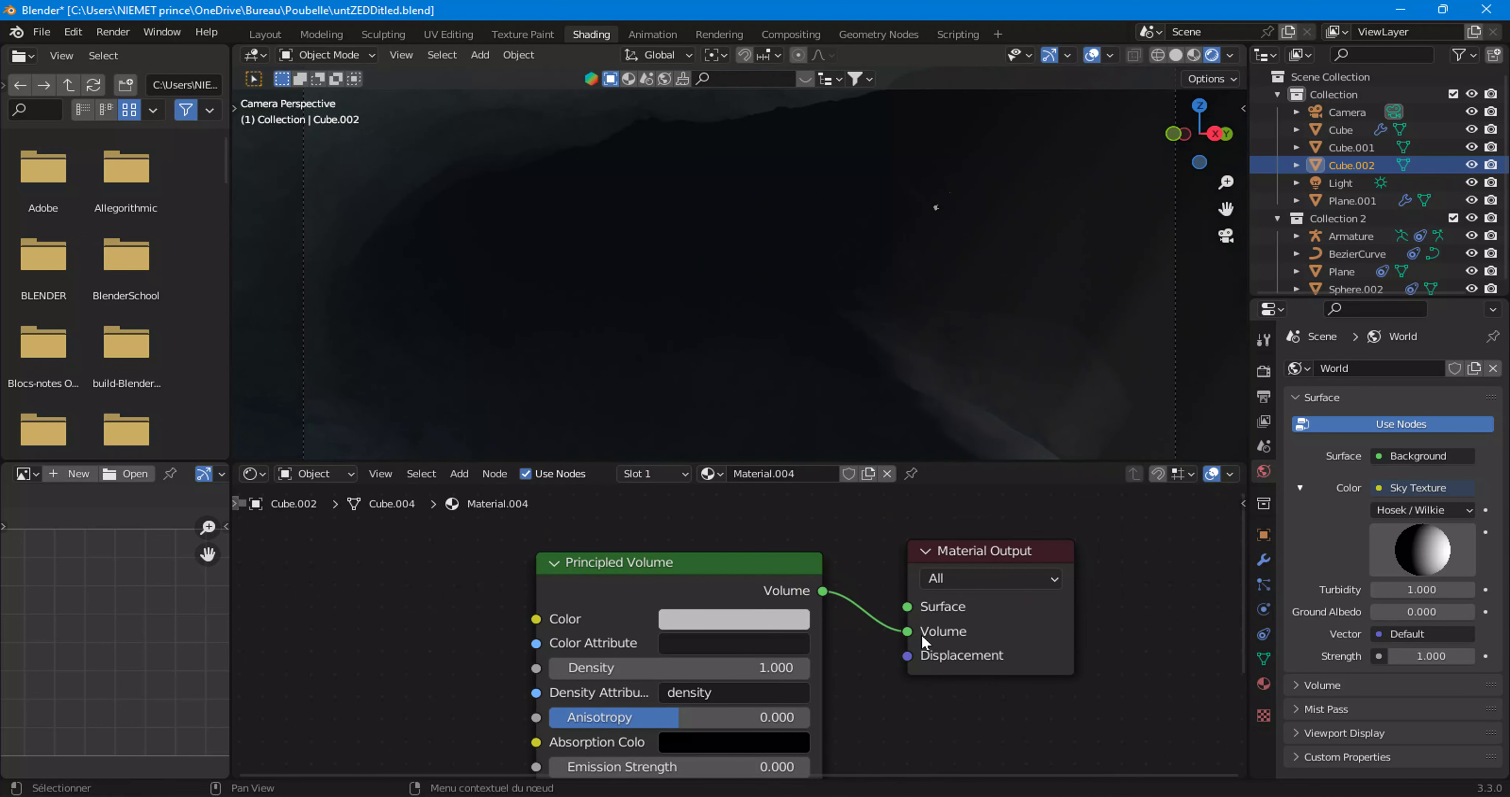
left_click(459, 474)
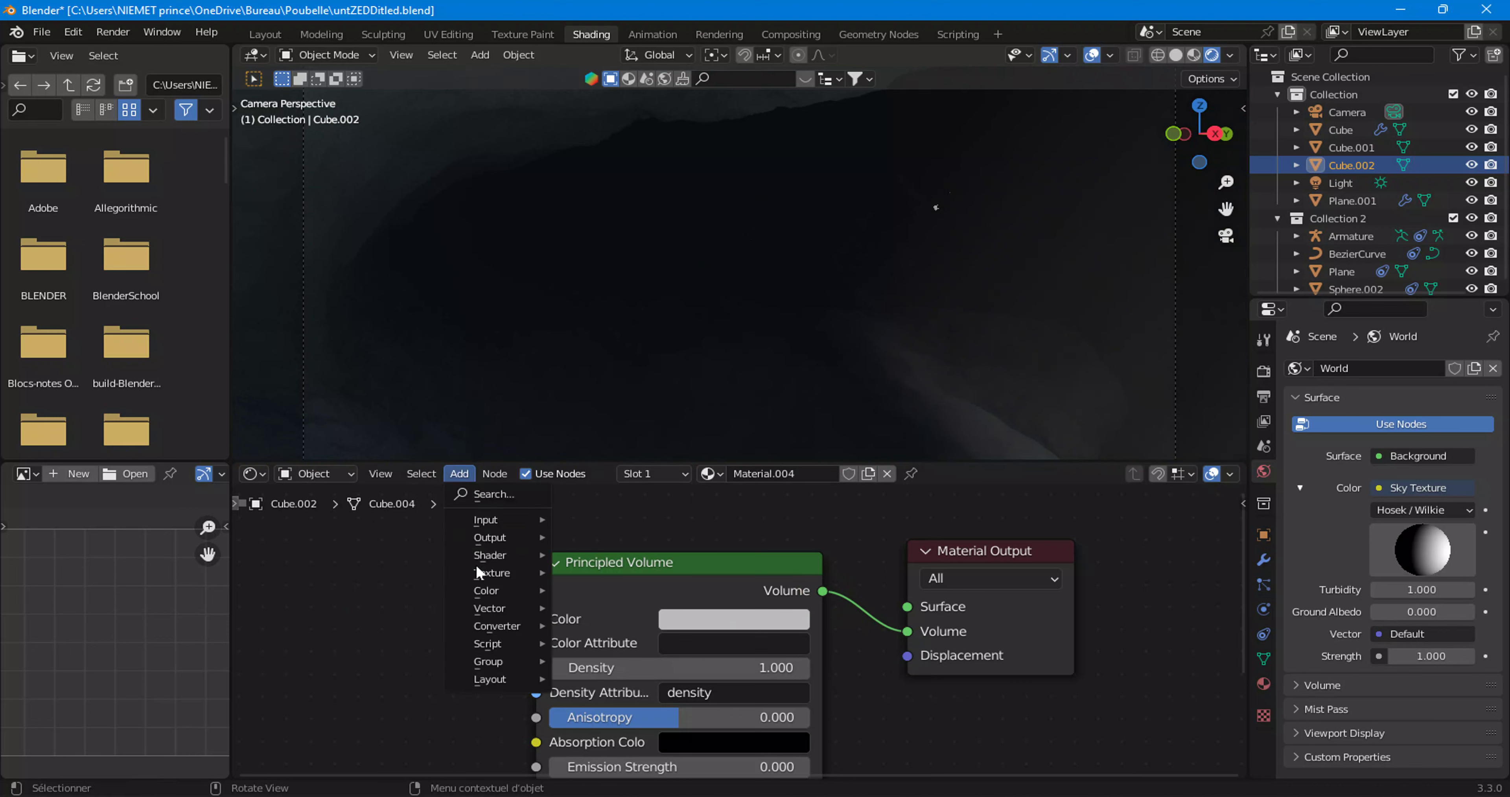
mouse_move(493, 572)
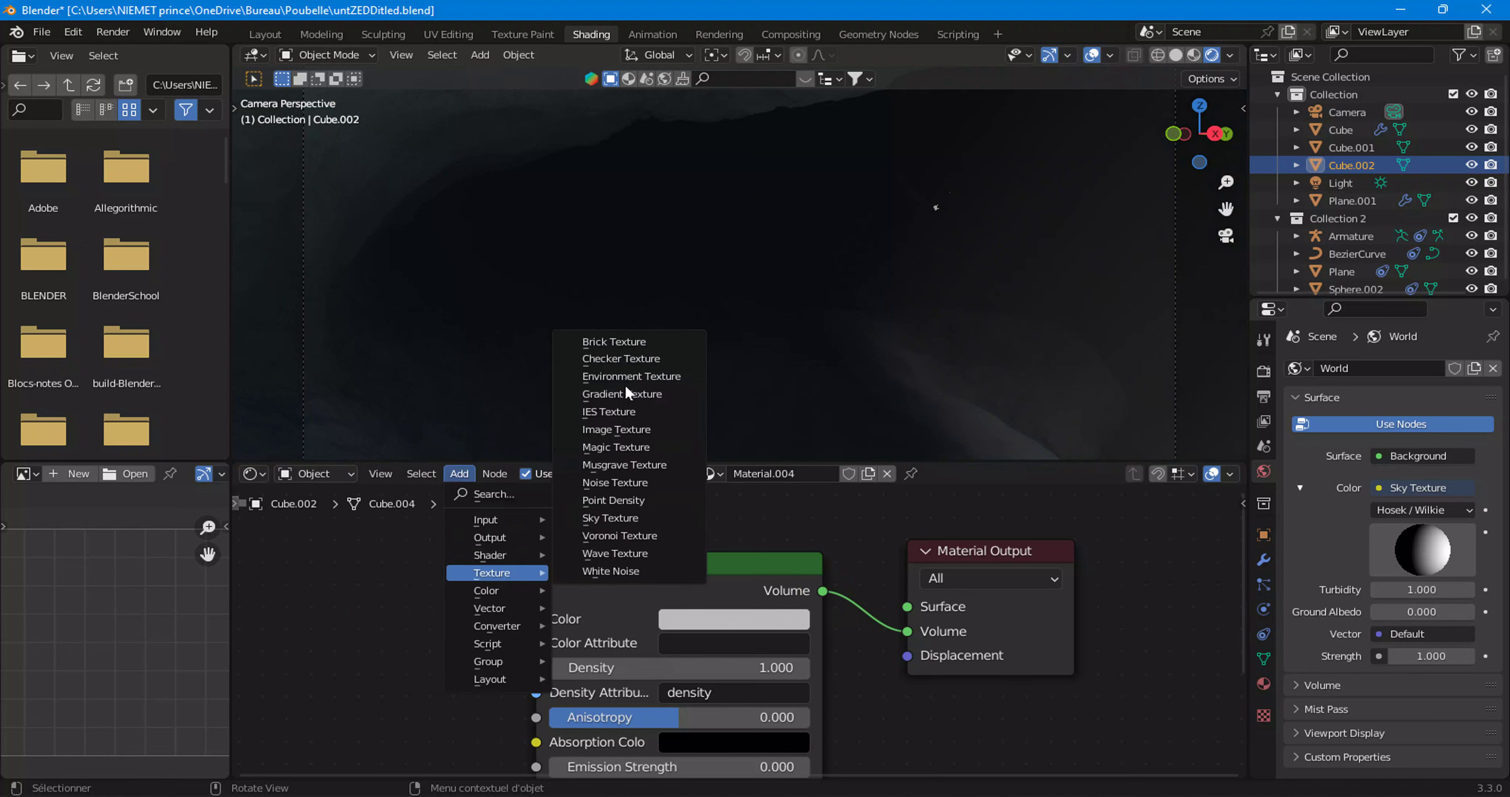
left_click(600, 393)
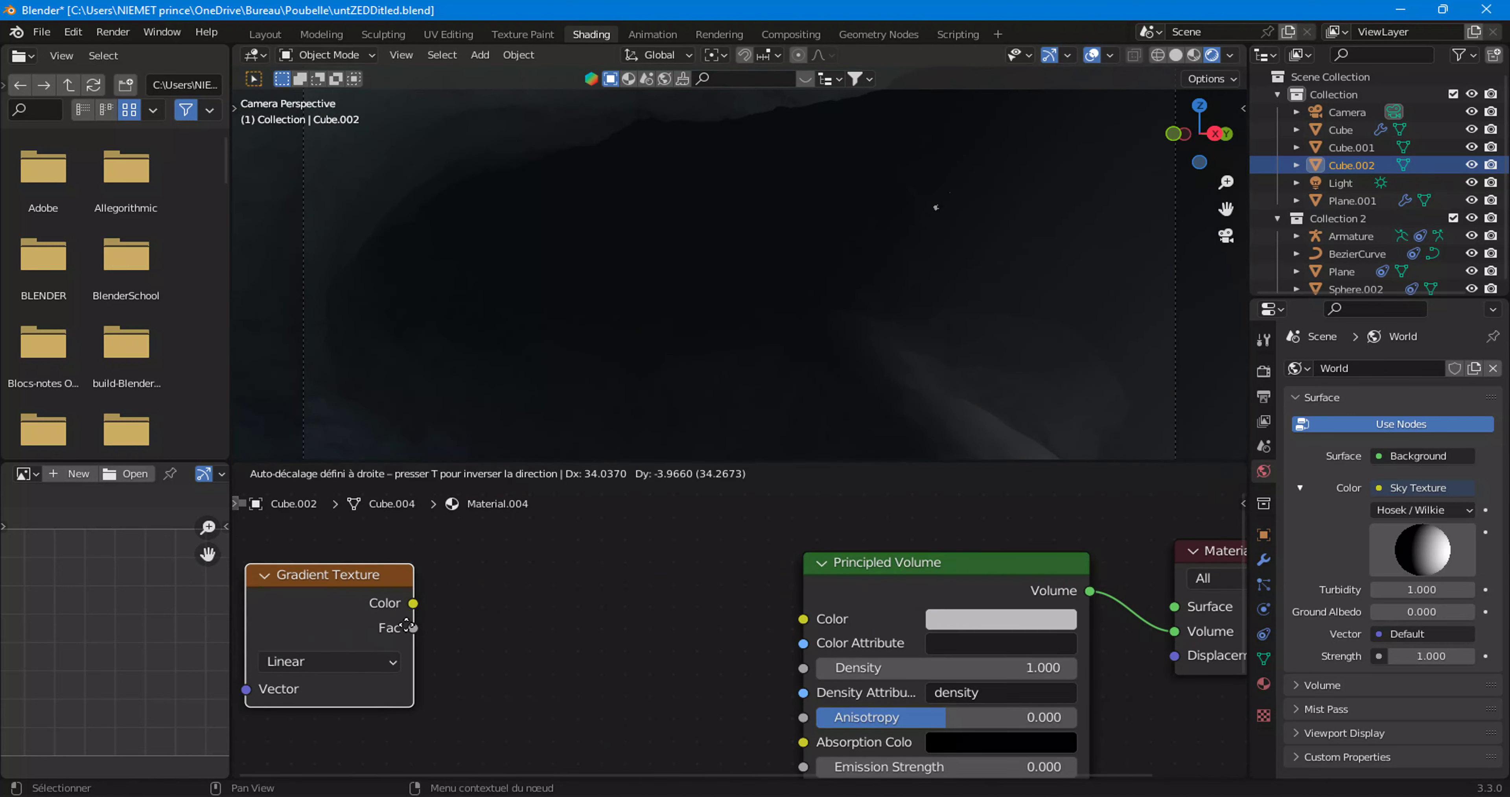
Step: Insert a ColorRamp feeding volume Density and Emission Color, with Emission Strength 0.100
left_click(483, 553)
left_click(459, 475)
mouse_move(497, 625)
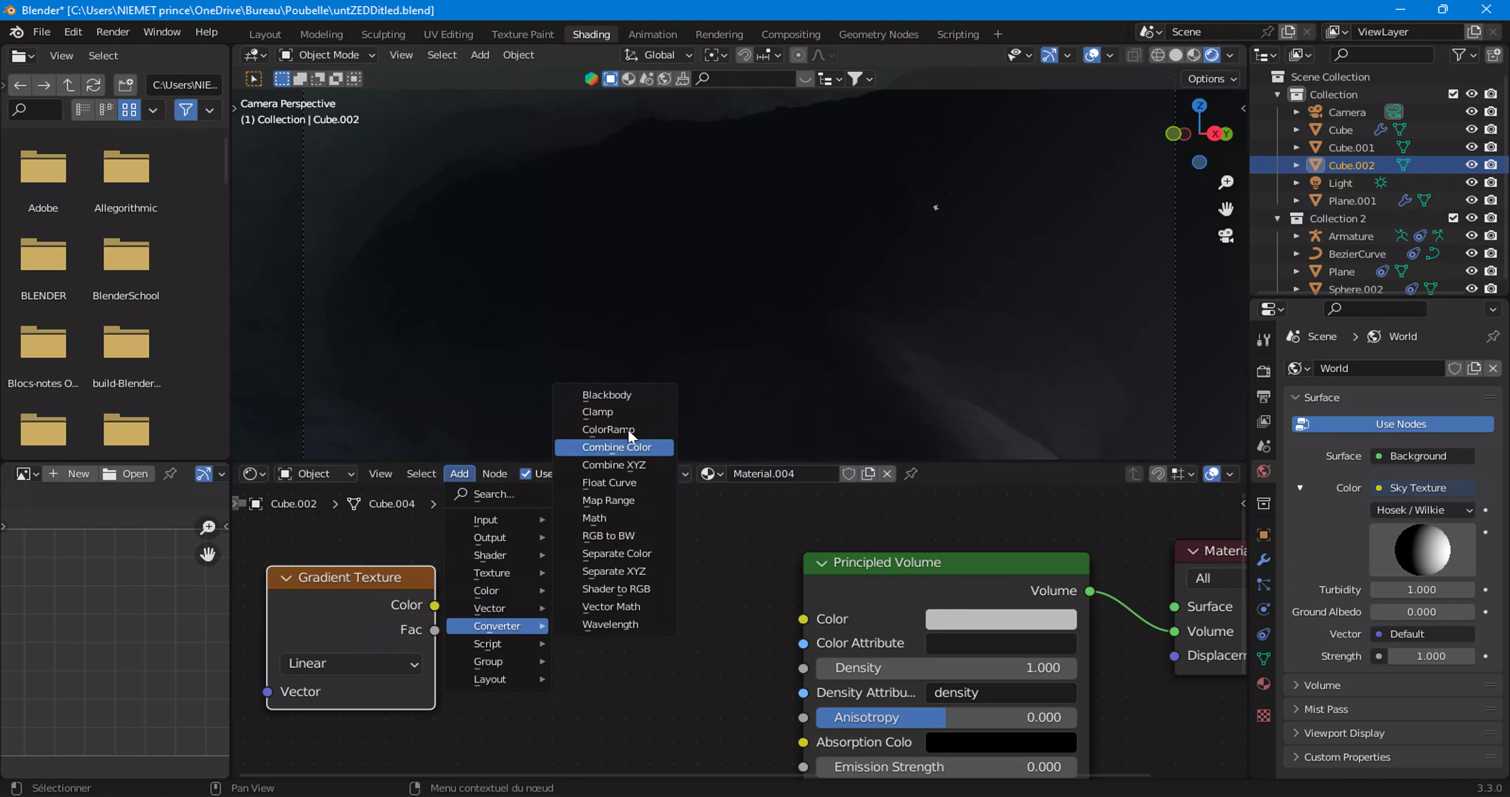
left_click(628, 430)
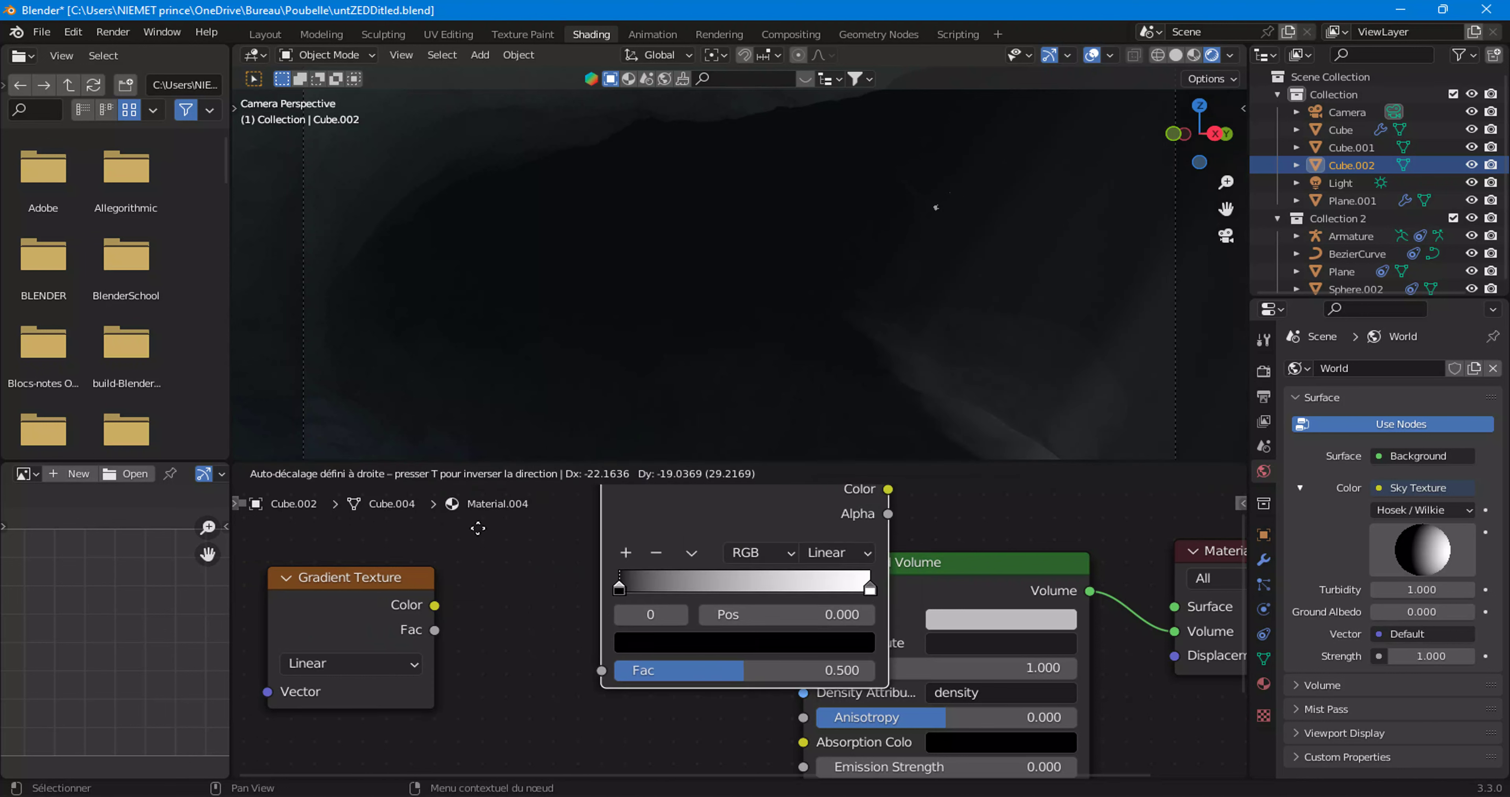
left_click(447, 581)
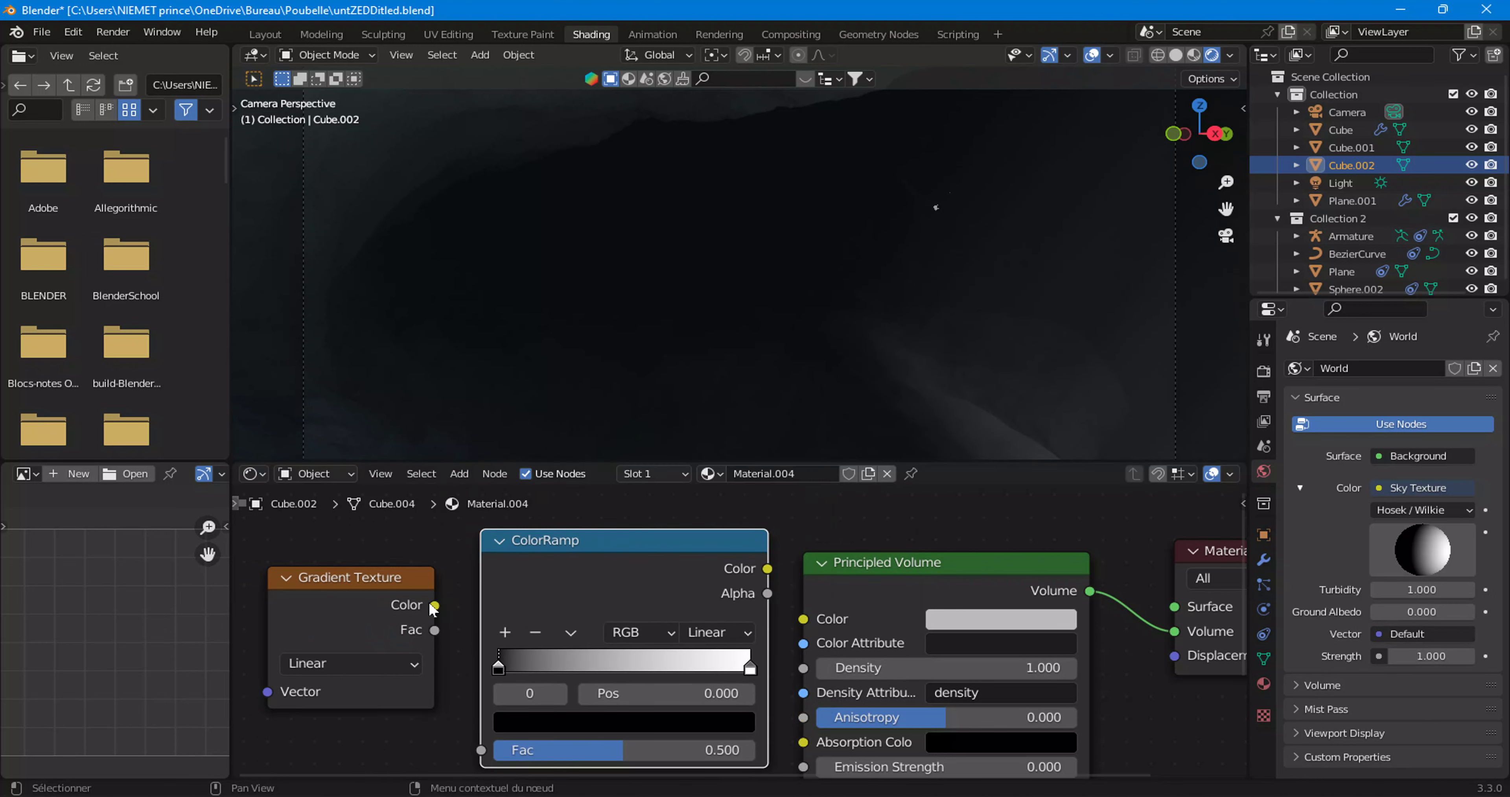
left_click_drag(433, 606, 501, 743)
key("Escape")
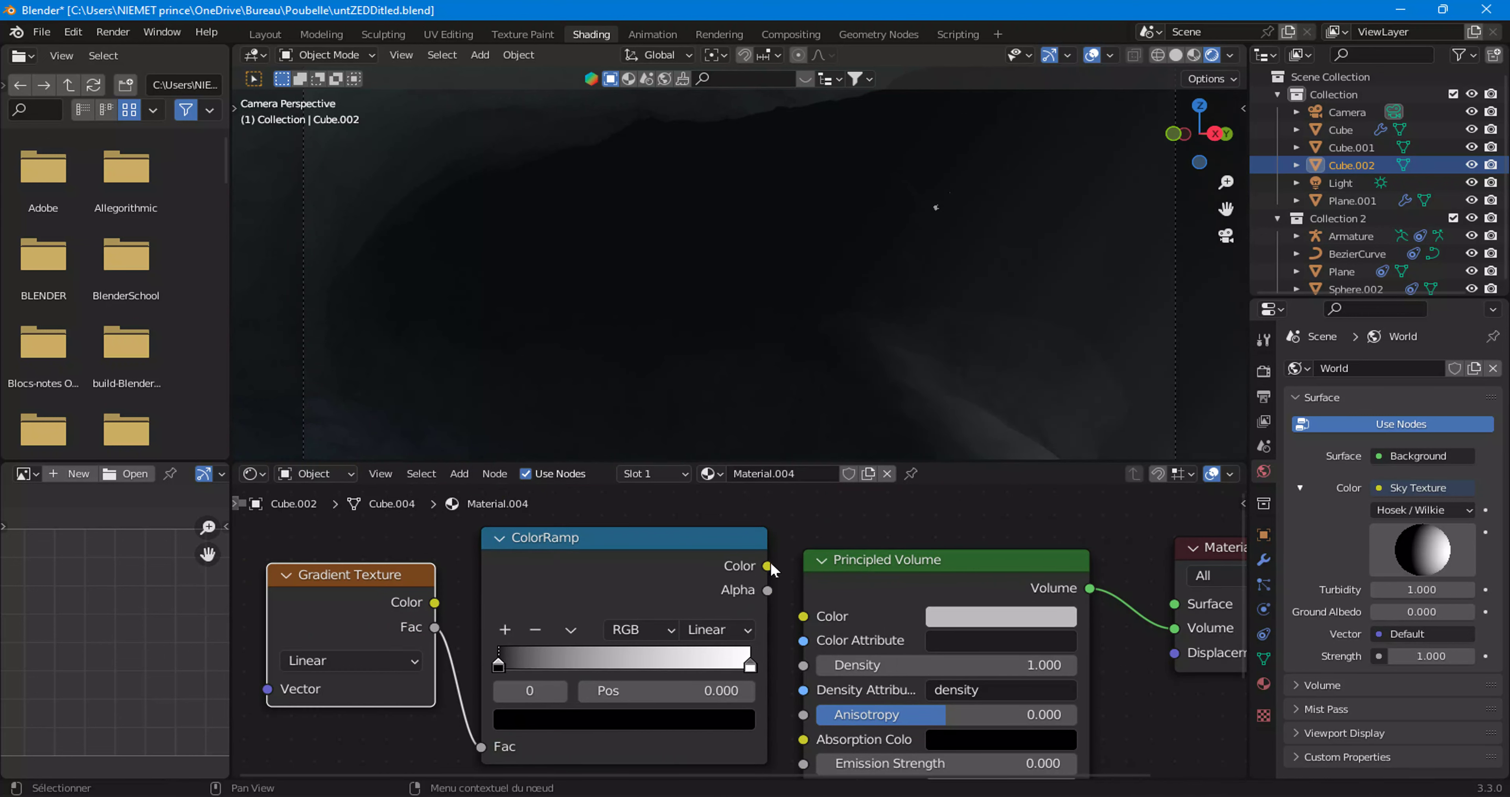
left_click_drag(767, 566, 805, 665)
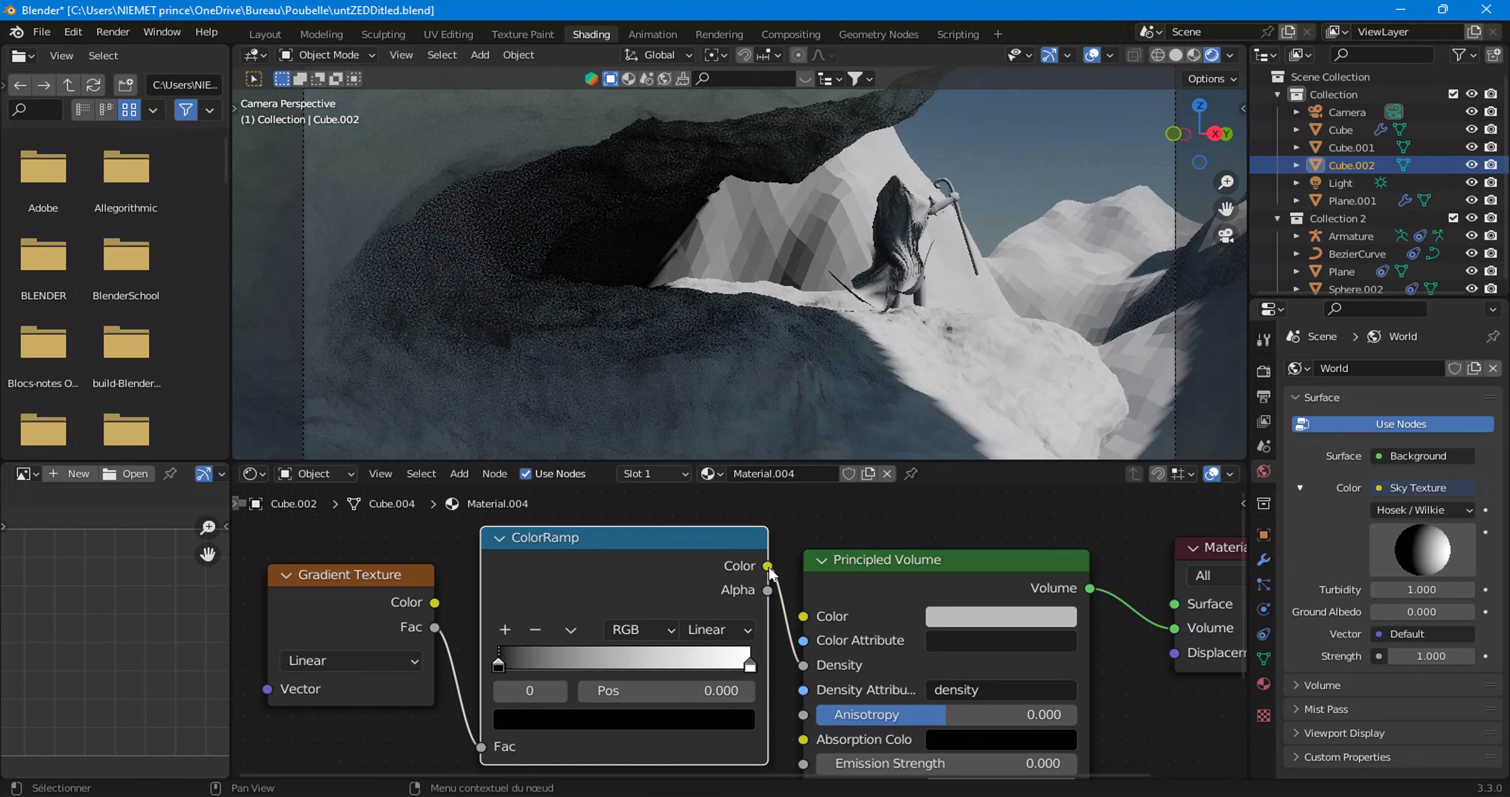
mouse_move(767, 565)
left_mouse_down()
mouse_move(812, 696)
mouse_move(818, 598)
left_mouse_up()
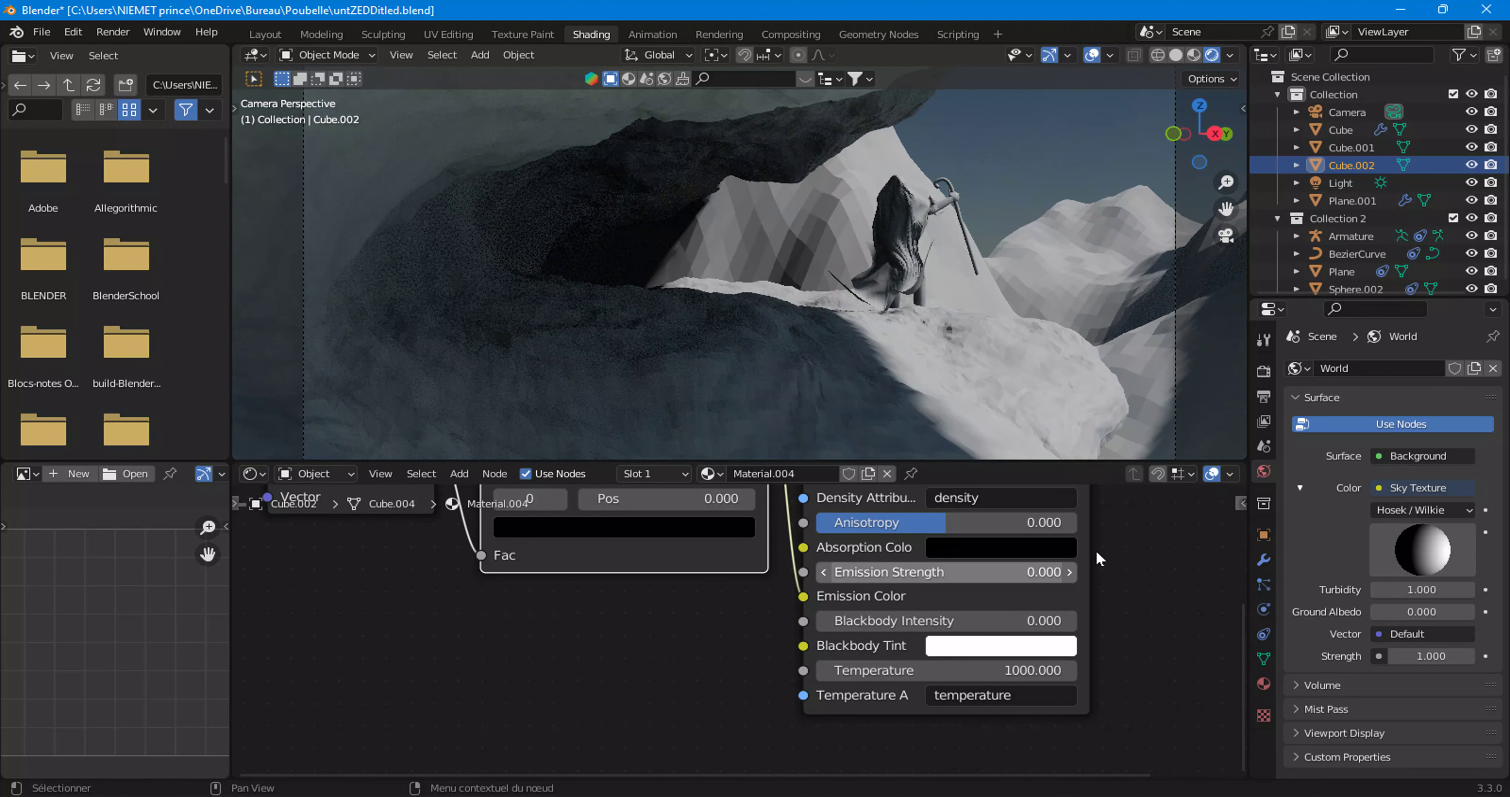
left_click(1070, 573)
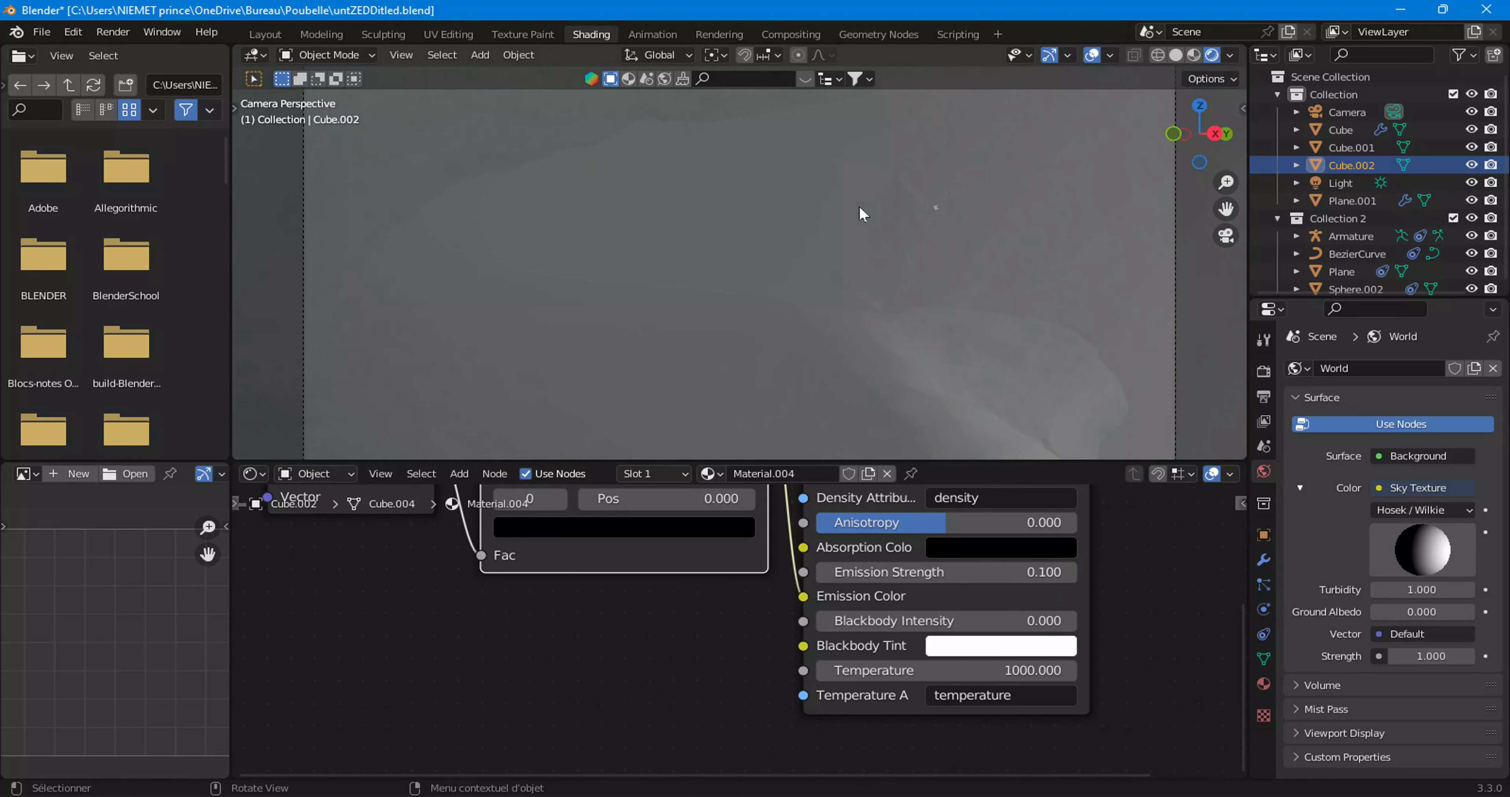
Step: Move the ramp stops, set Density to 0.000, and darken the upper stop (0.800) to grey
middle_click_drag(685, 655, 657, 694)
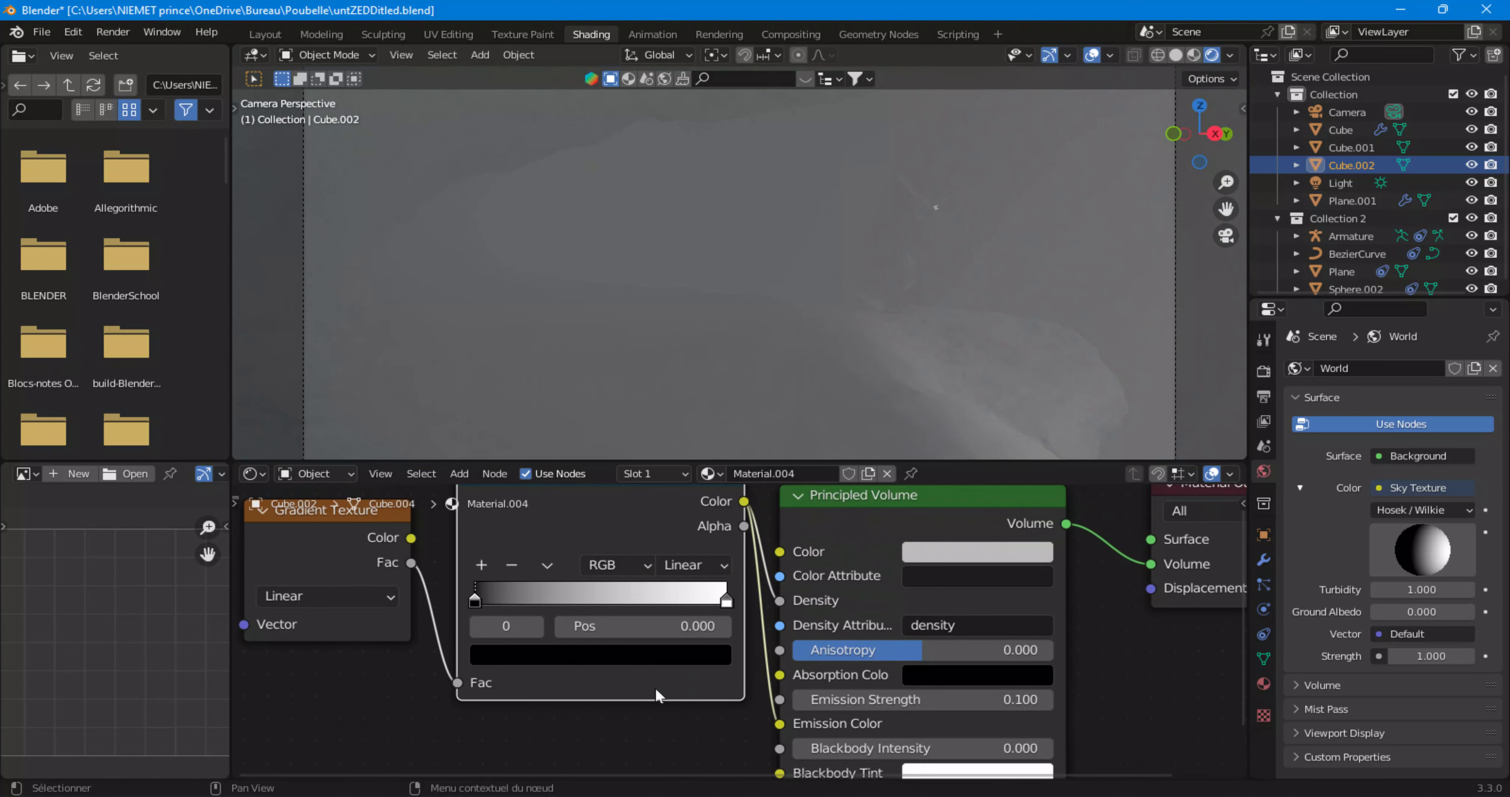
middle_click_drag(421, 675, 411, 740)
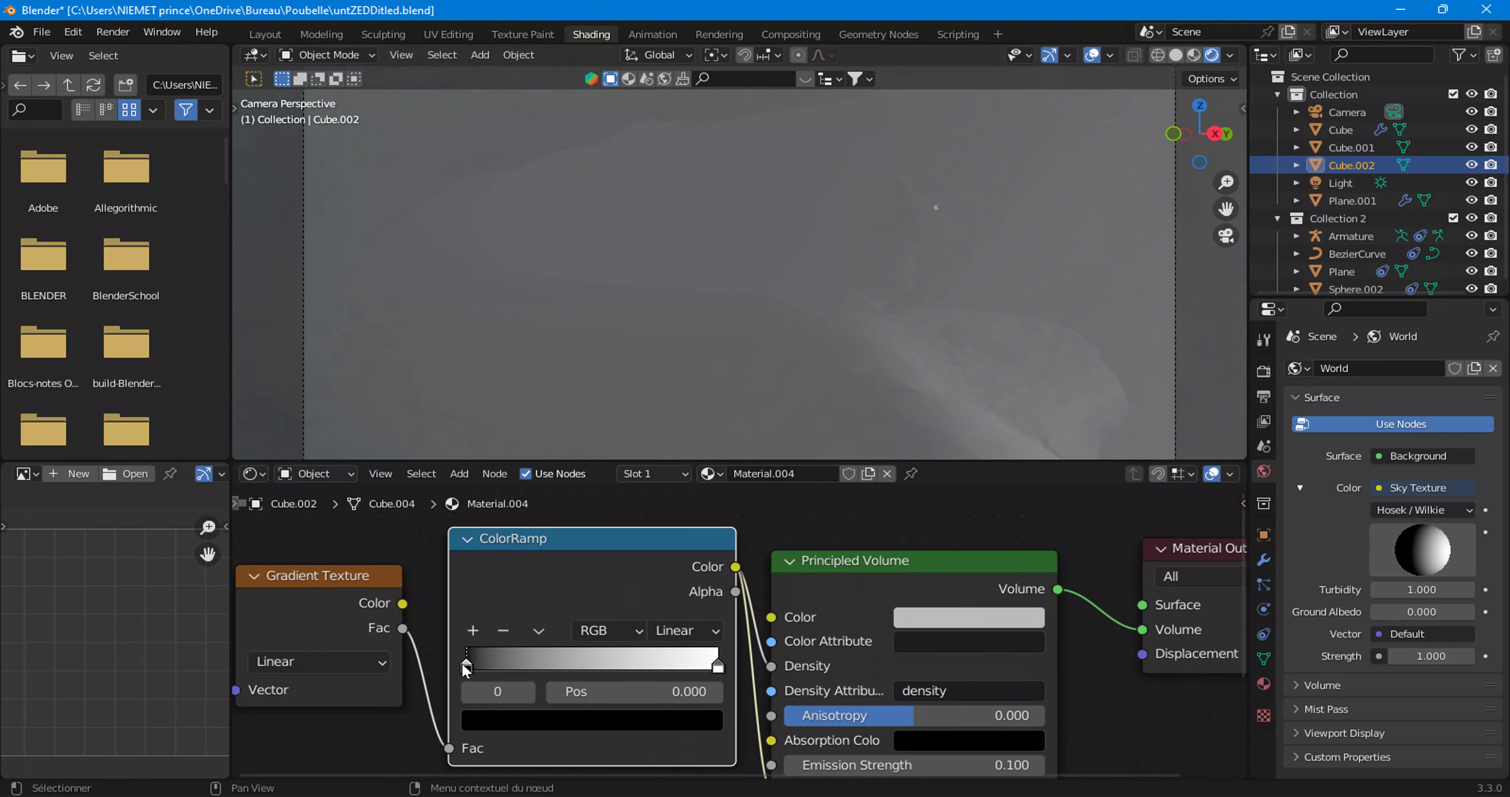
left_click_drag(466, 667, 630, 675)
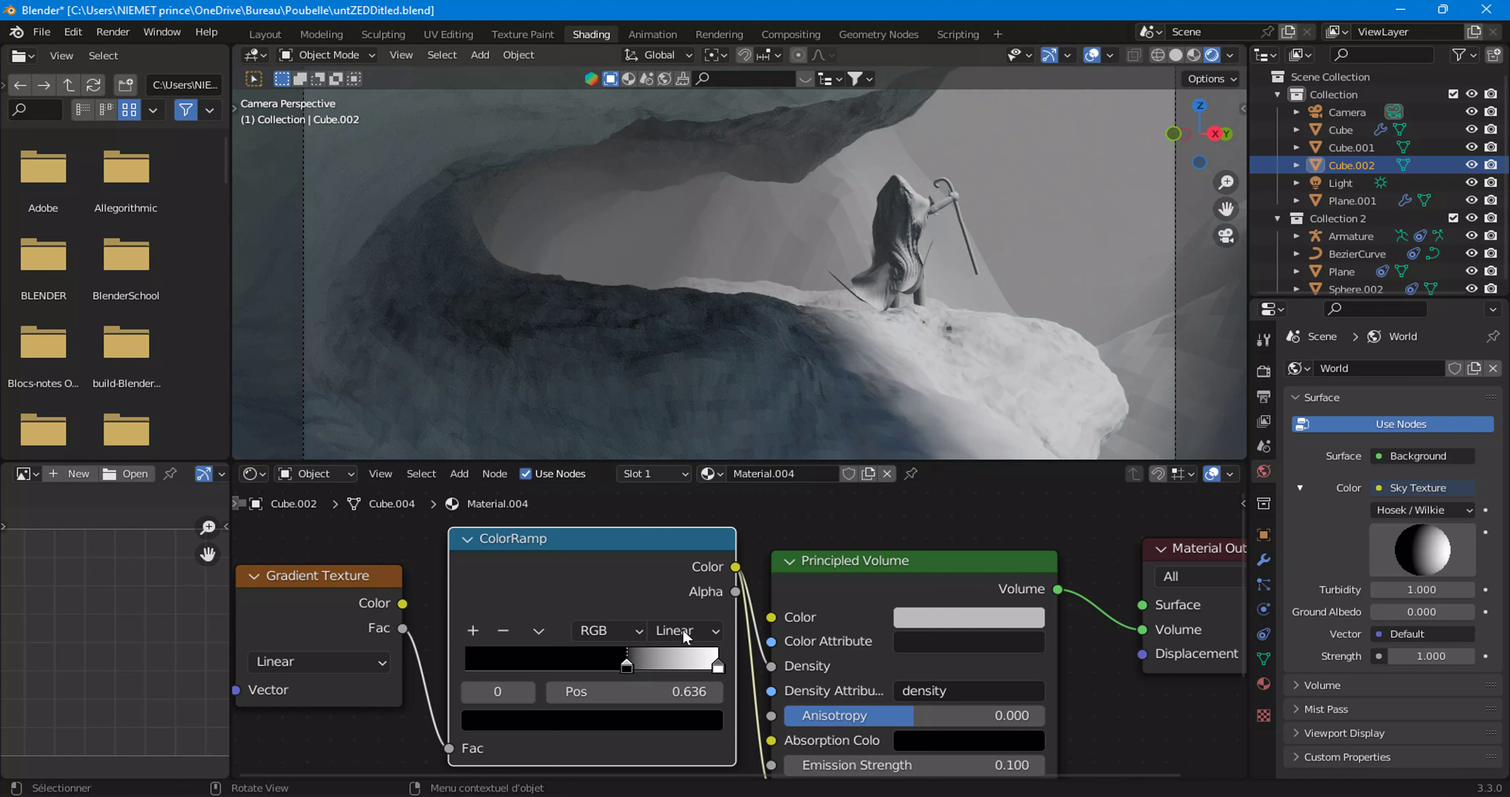
left_click_drag(718, 665, 714, 679)
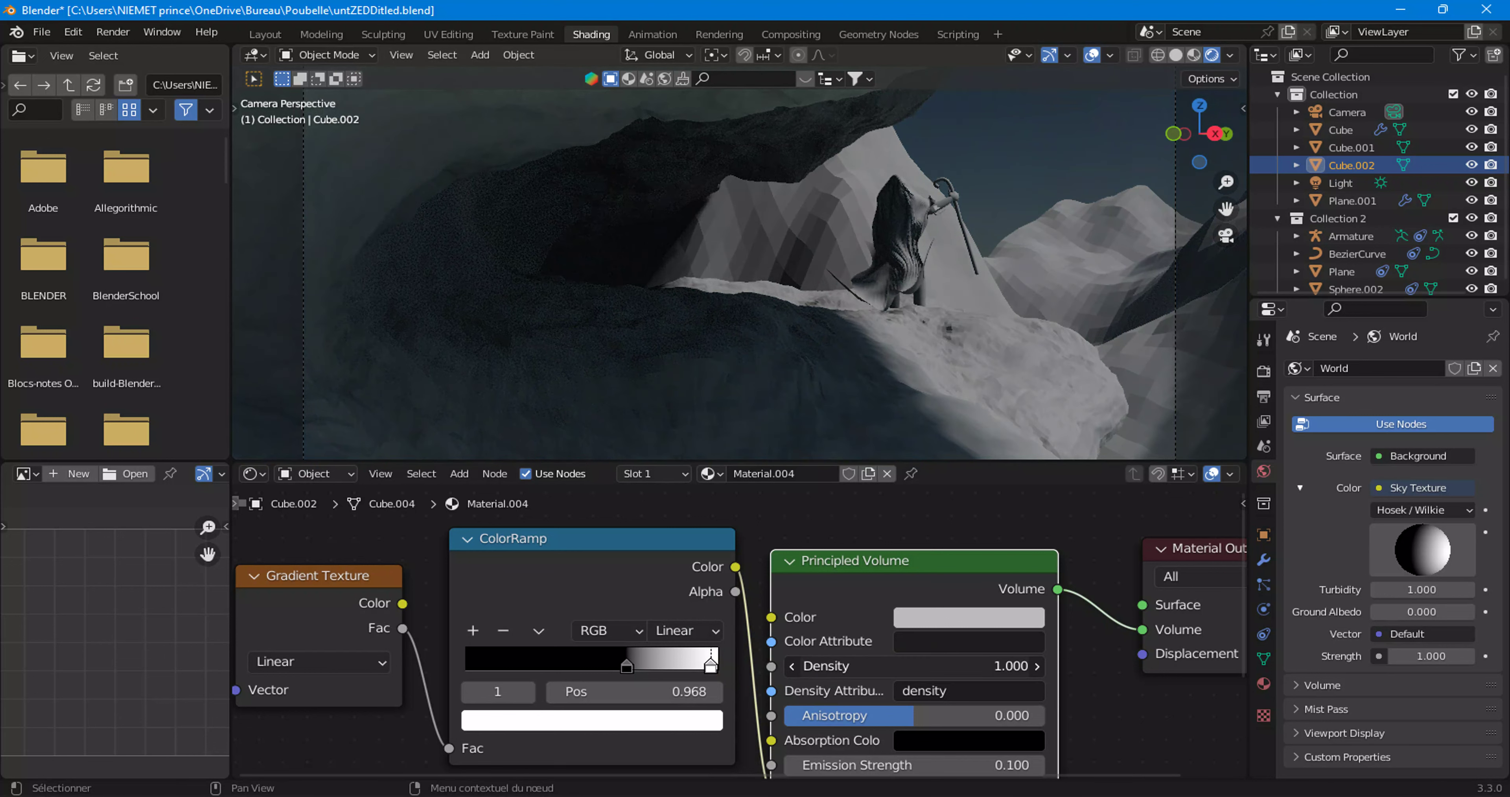
left_click_drag(996, 666, 915, 666)
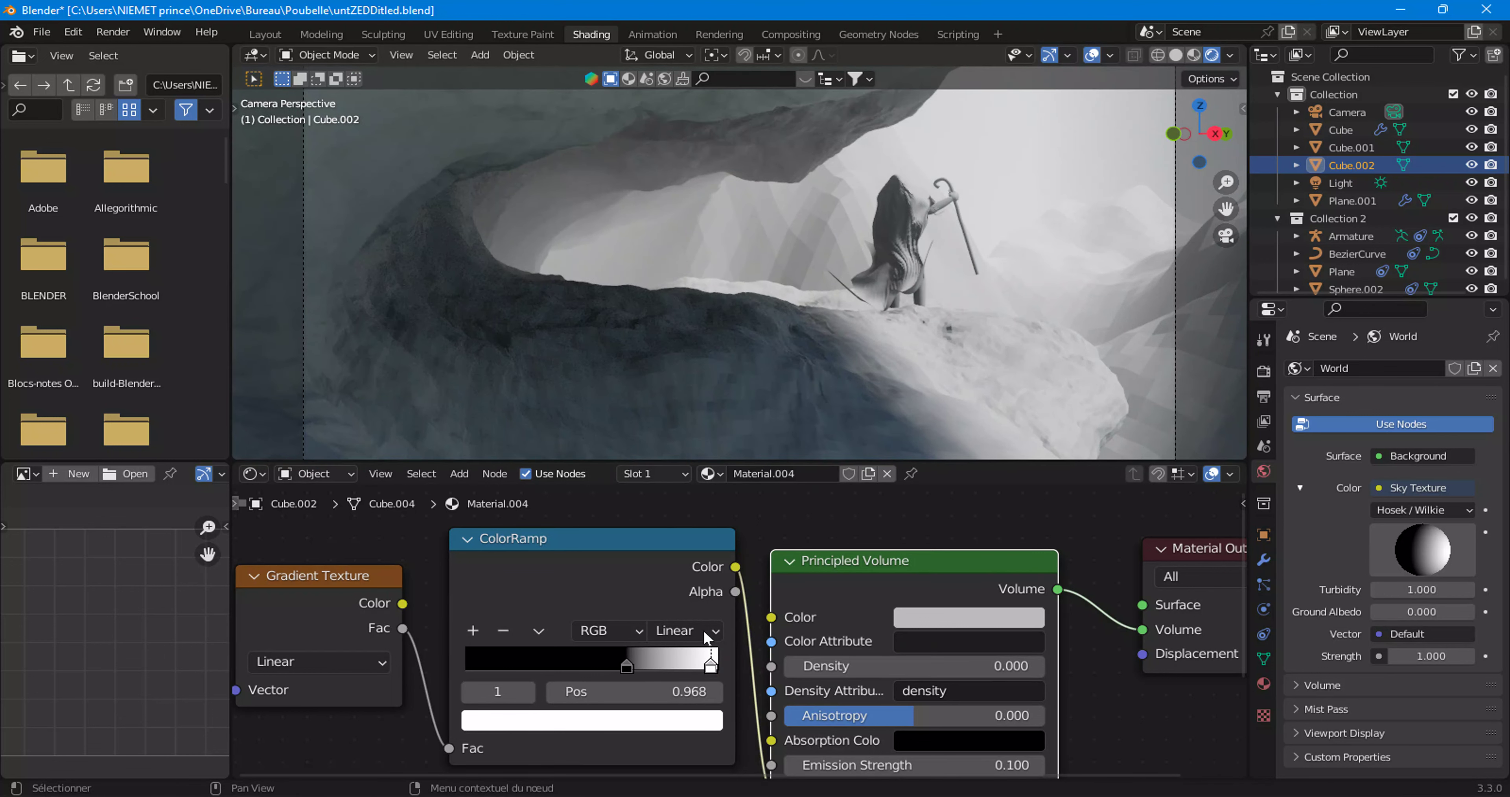
mouse_move(711, 659)
left_mouse_down()
mouse_move(672, 673)
mouse_move(701, 668)
mouse_move(676, 694)
mouse_move(621, 672)
mouse_move(643, 669)
left_mouse_up()
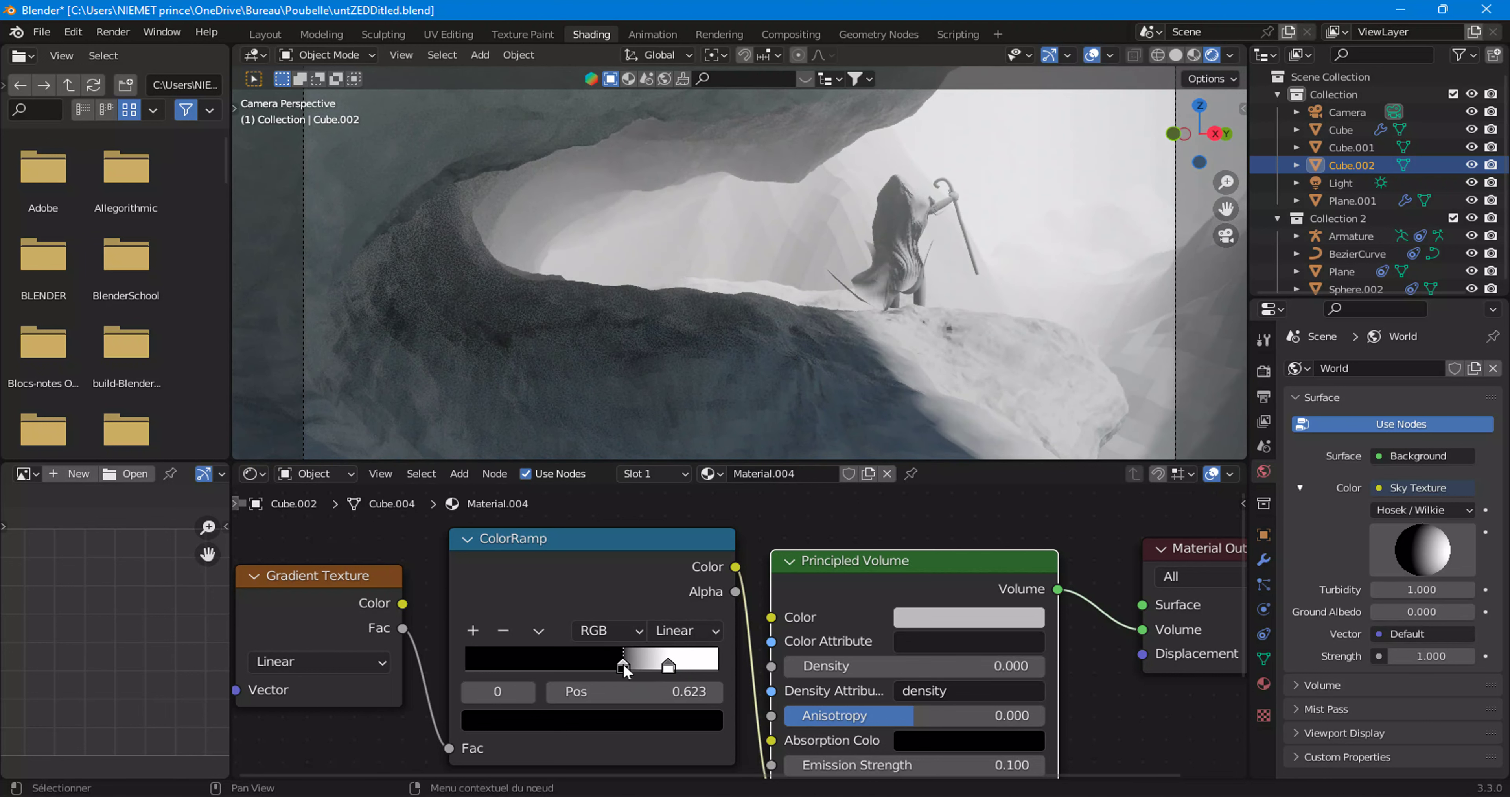
left_click(670, 662)
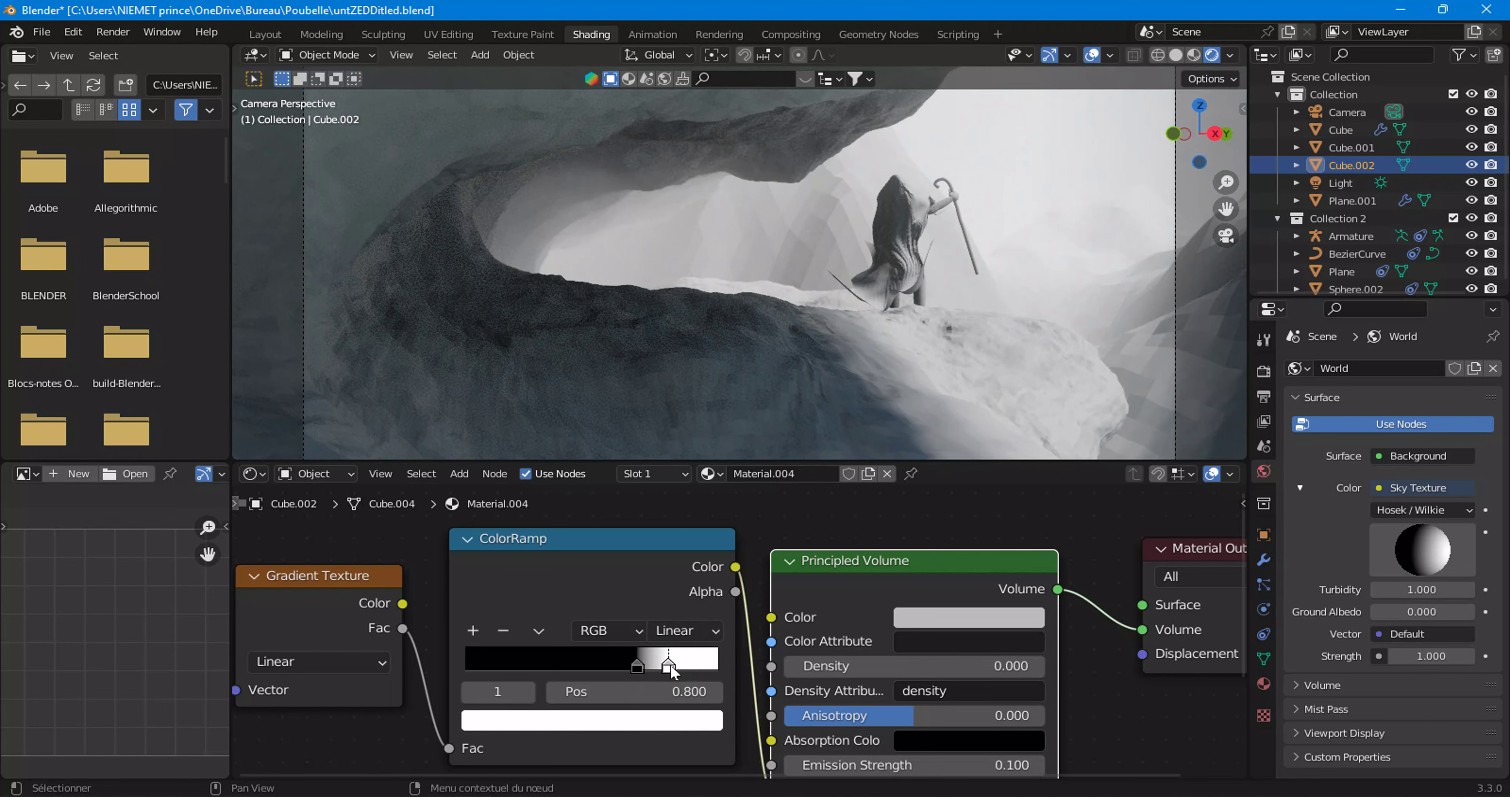
left_click(654, 719)
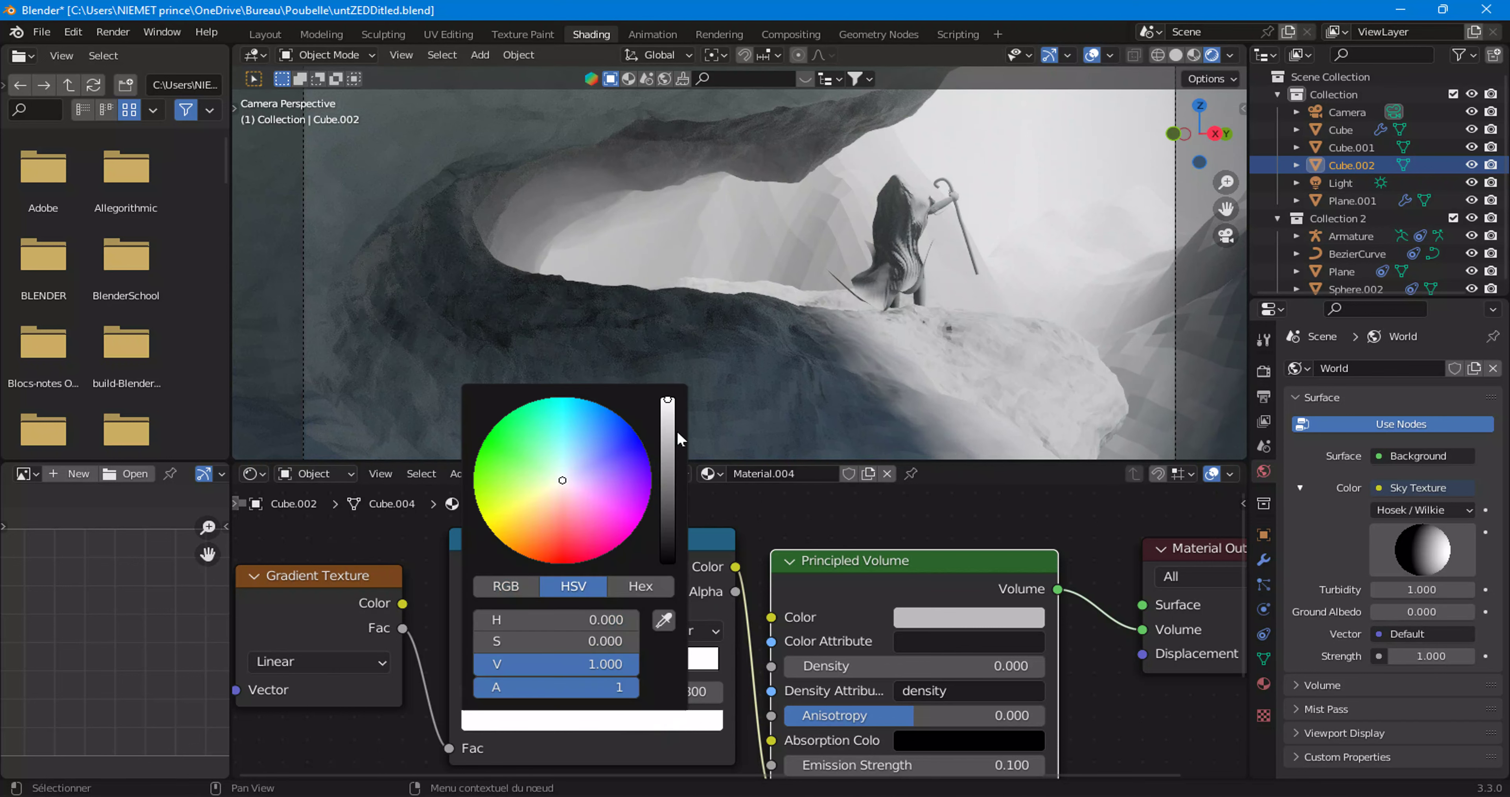
left_click_drag(667, 399, 667, 466)
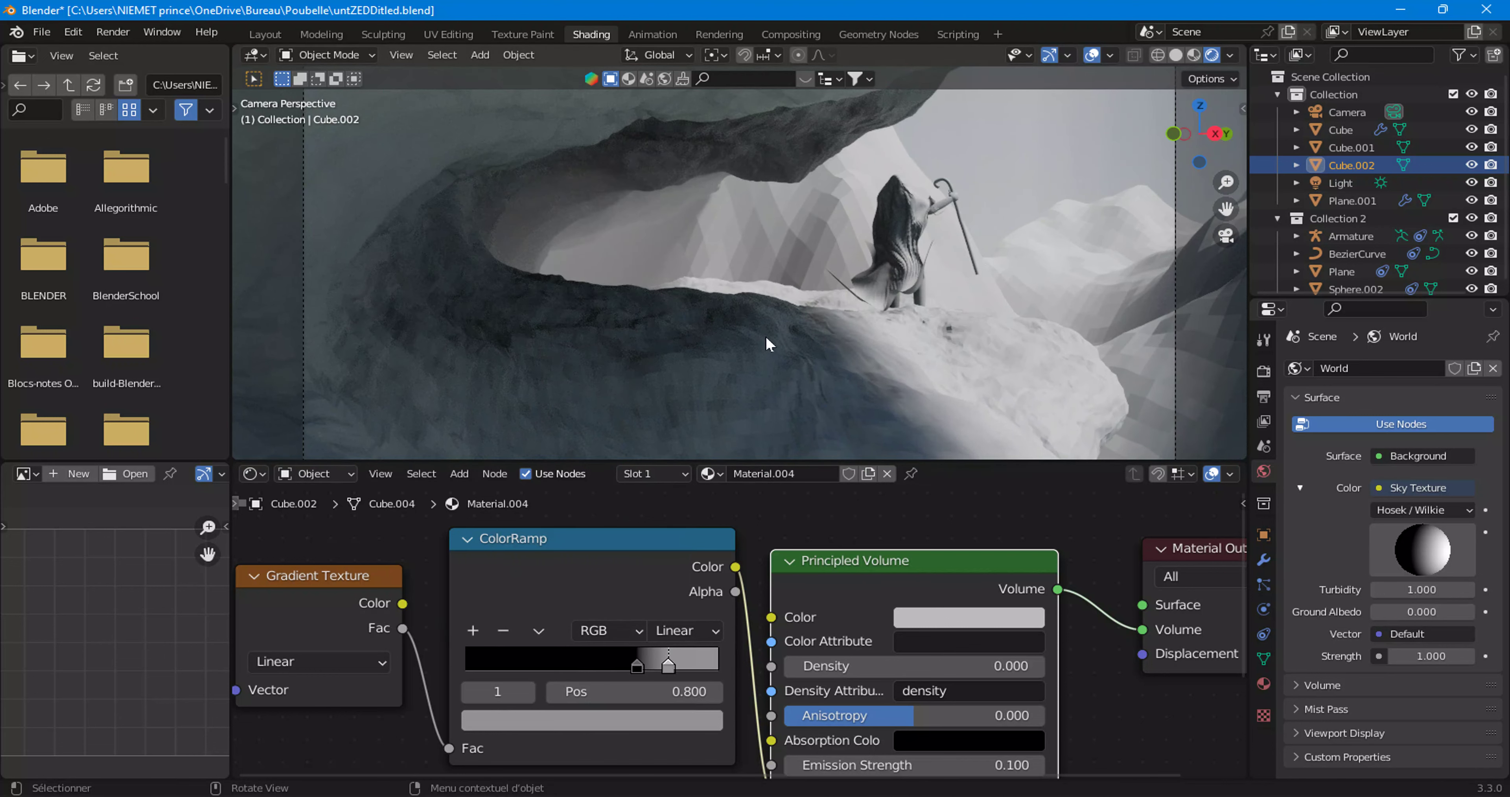
Step: Raise Plane.001's Subdivide Mesh level from 3 to 4 in Geometry Nodes
left_click(848, 212)
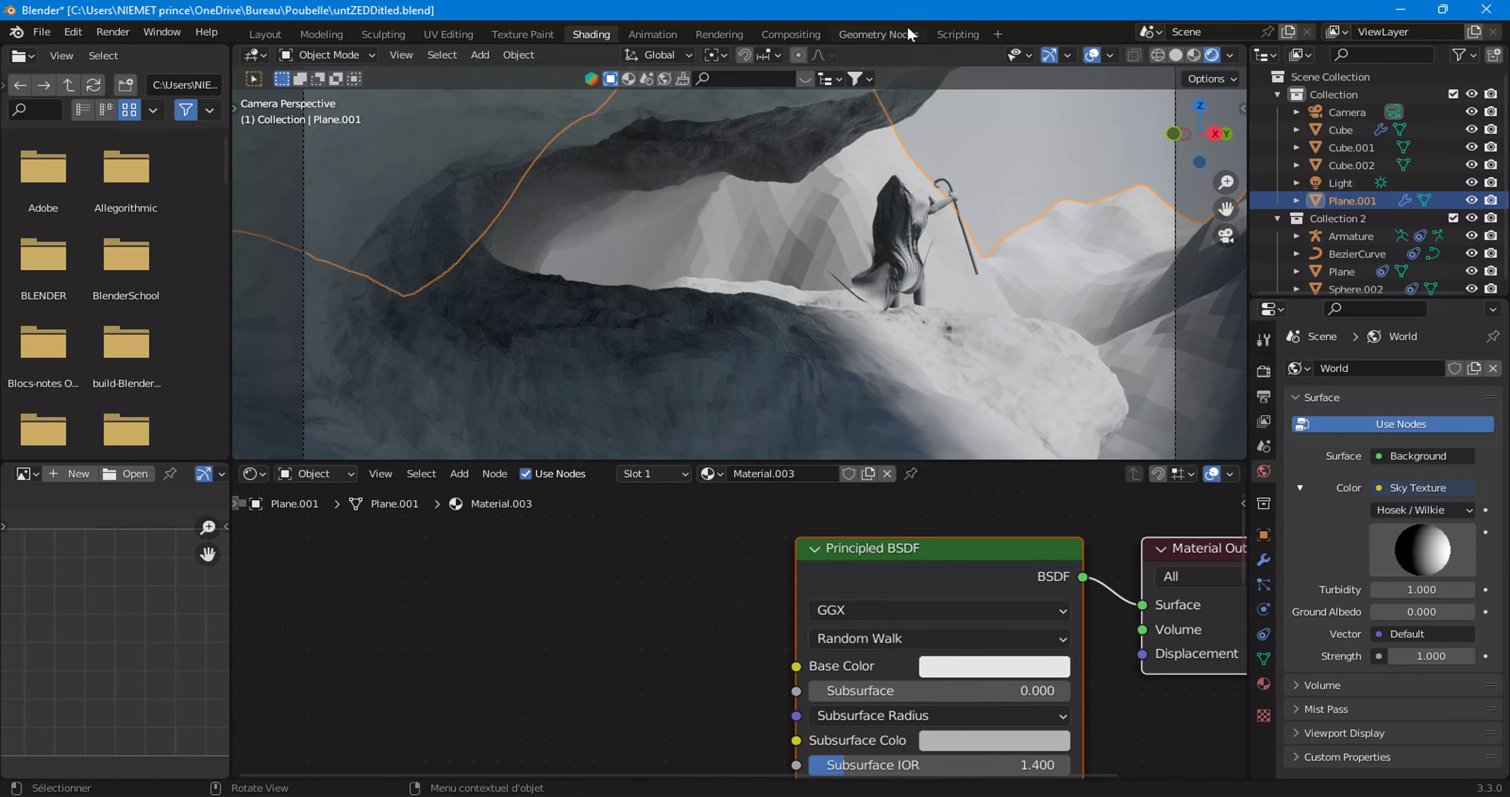
left_click(893, 32)
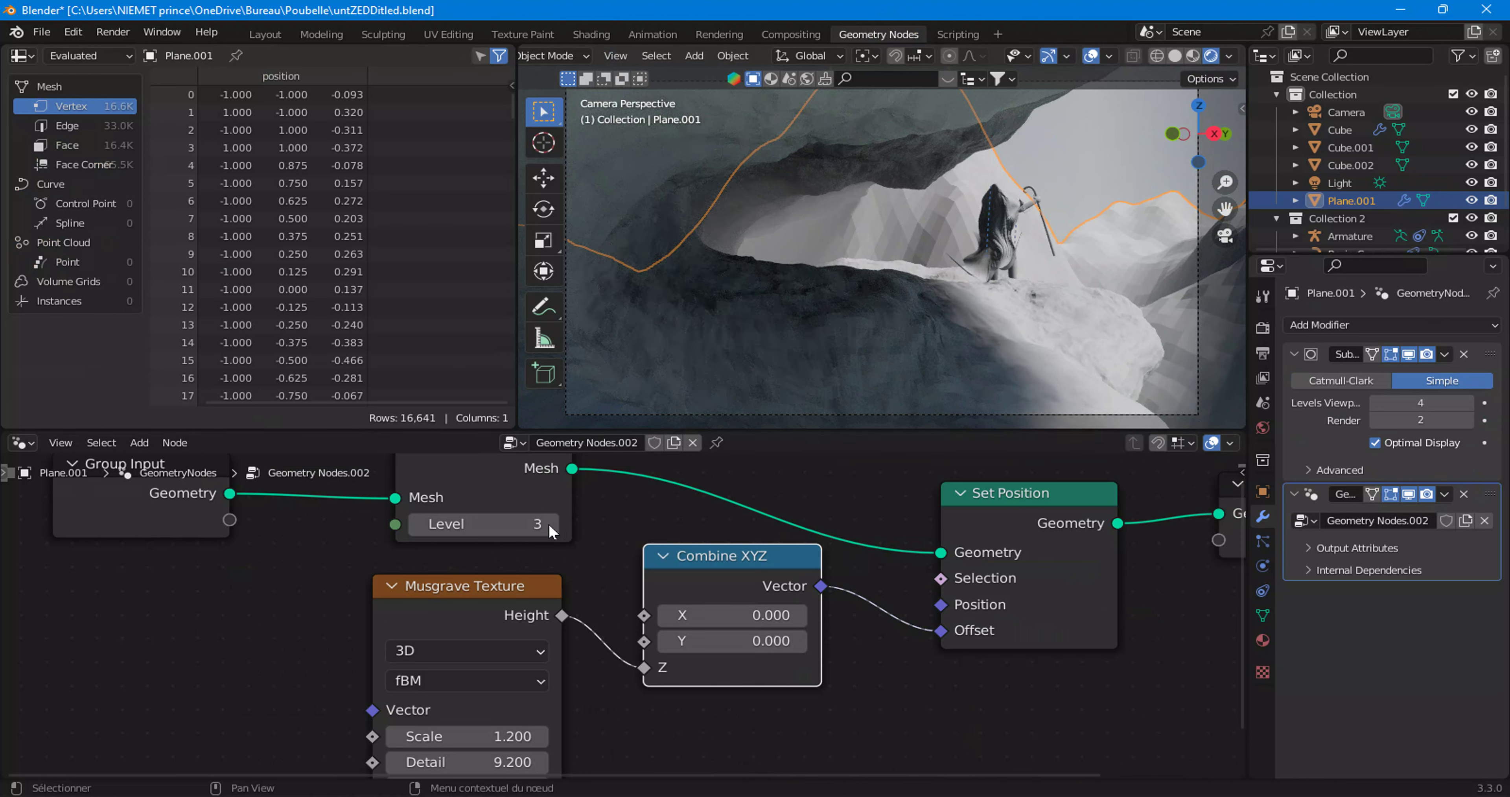
left_click_drag(482, 498, 461, 502)
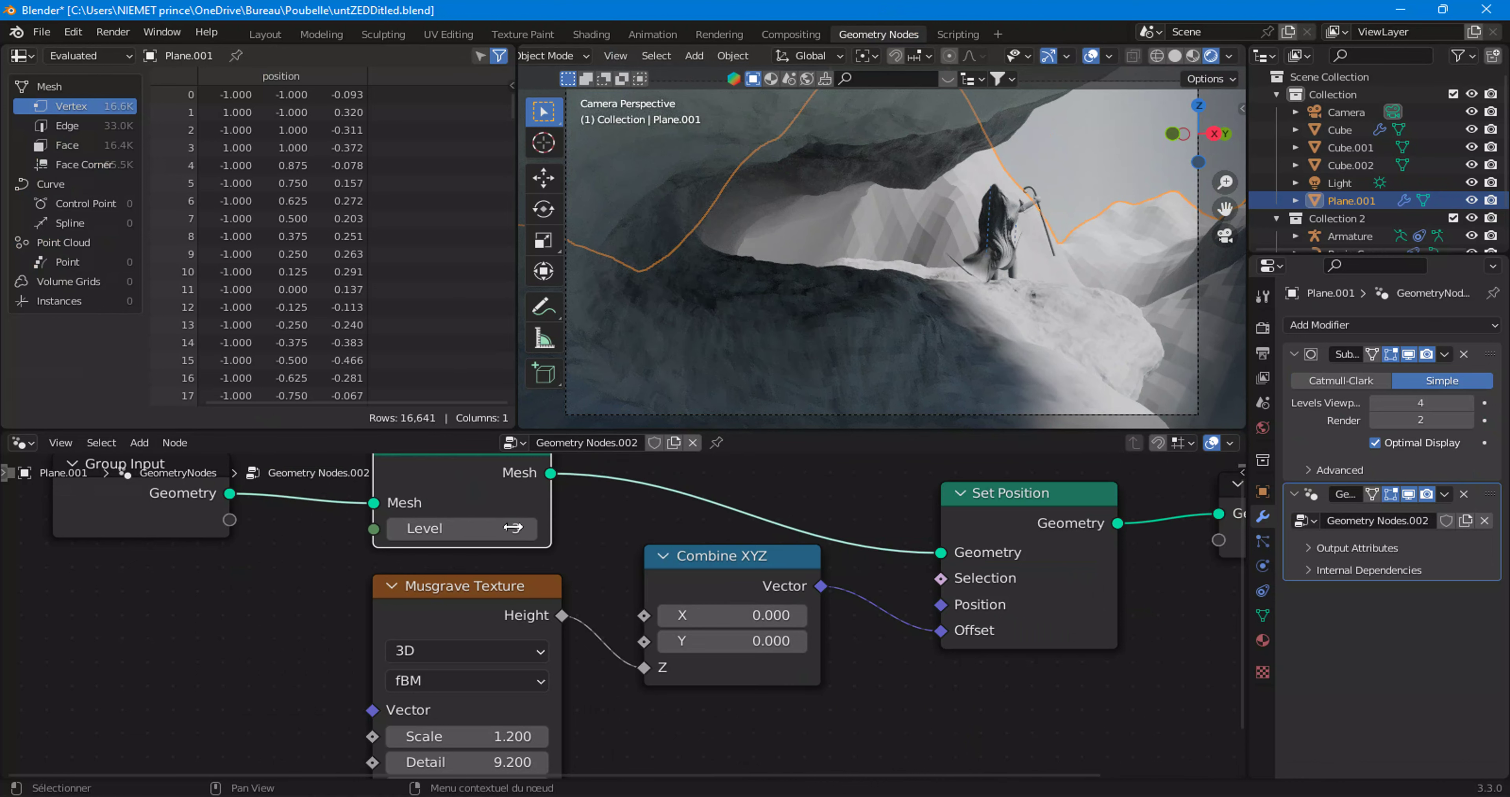
left_click(527, 528)
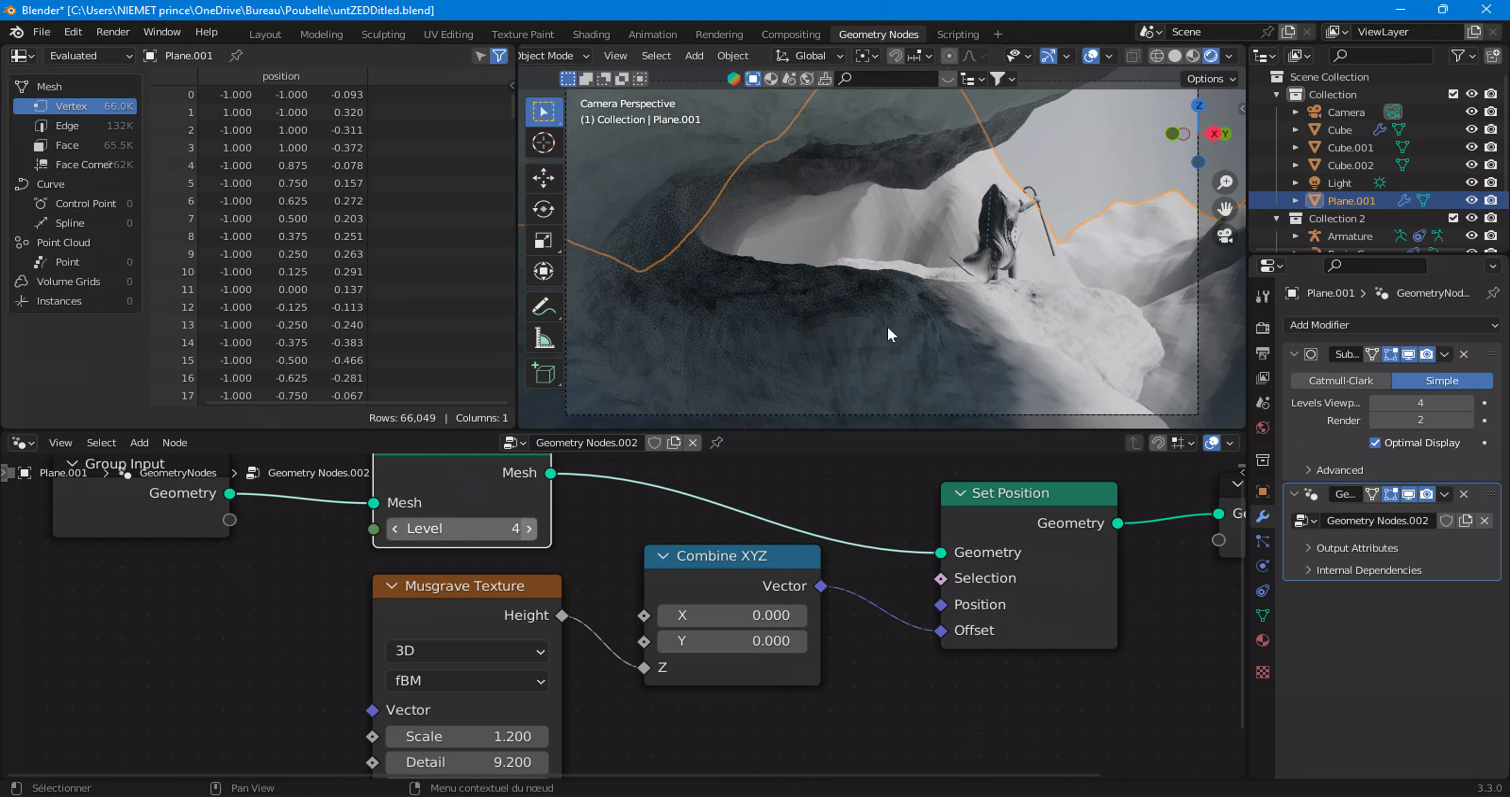
Step: Shade the terrain smooth, then select the Cube and return to the Shading workspace
right_click(951, 233)
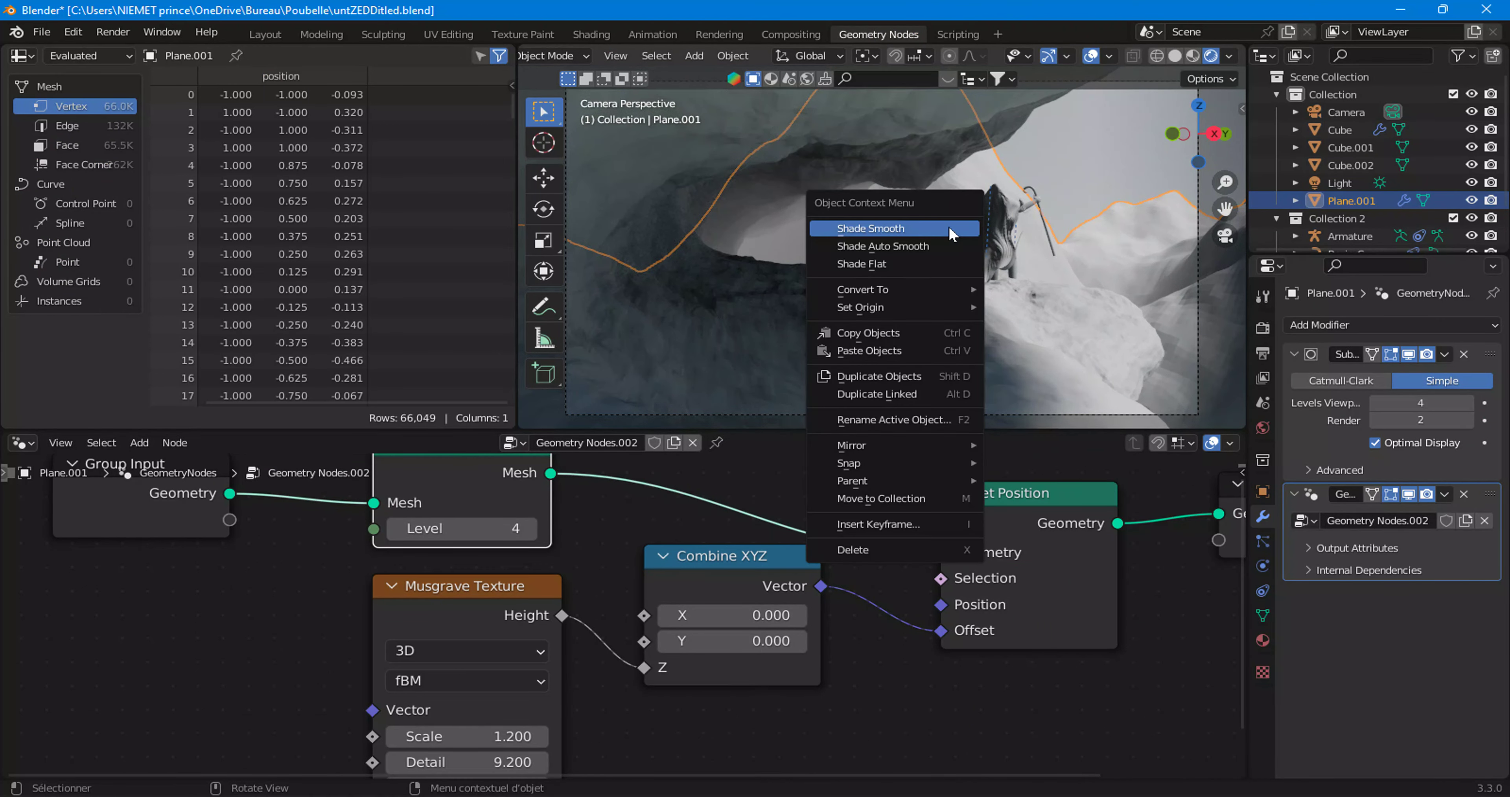
left_click(951, 234)
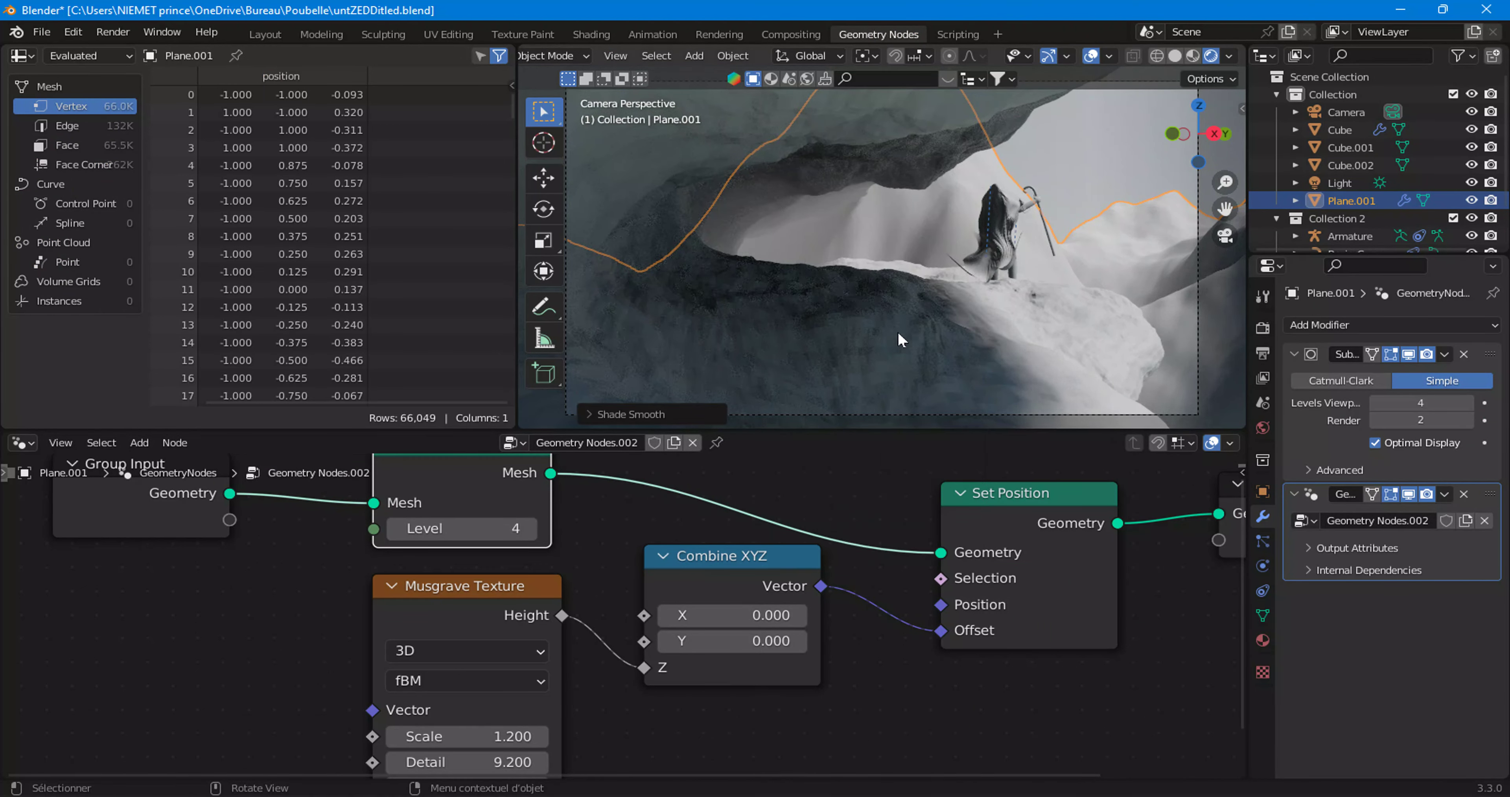
left_click(880, 330)
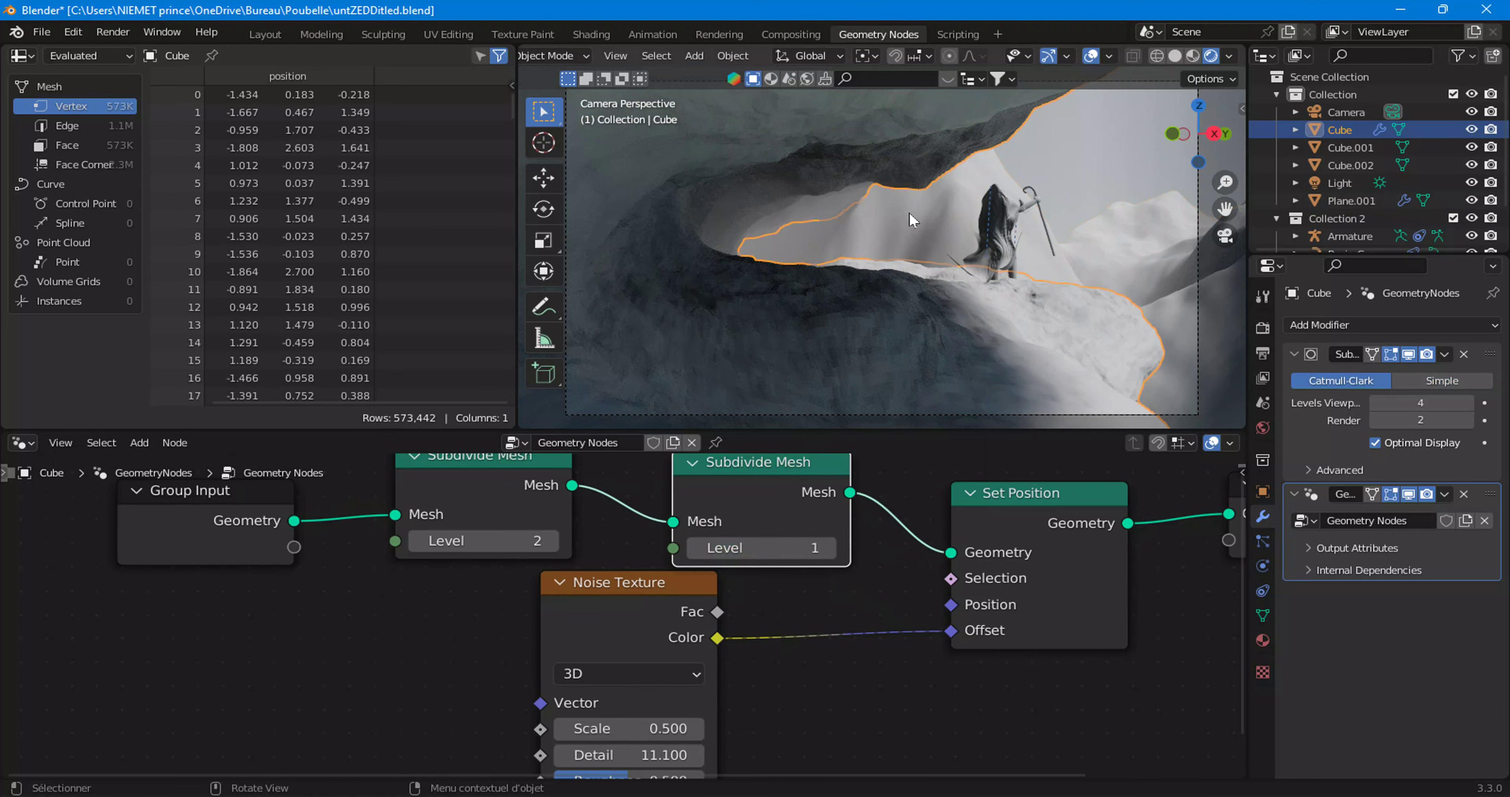
left_click(586, 36)
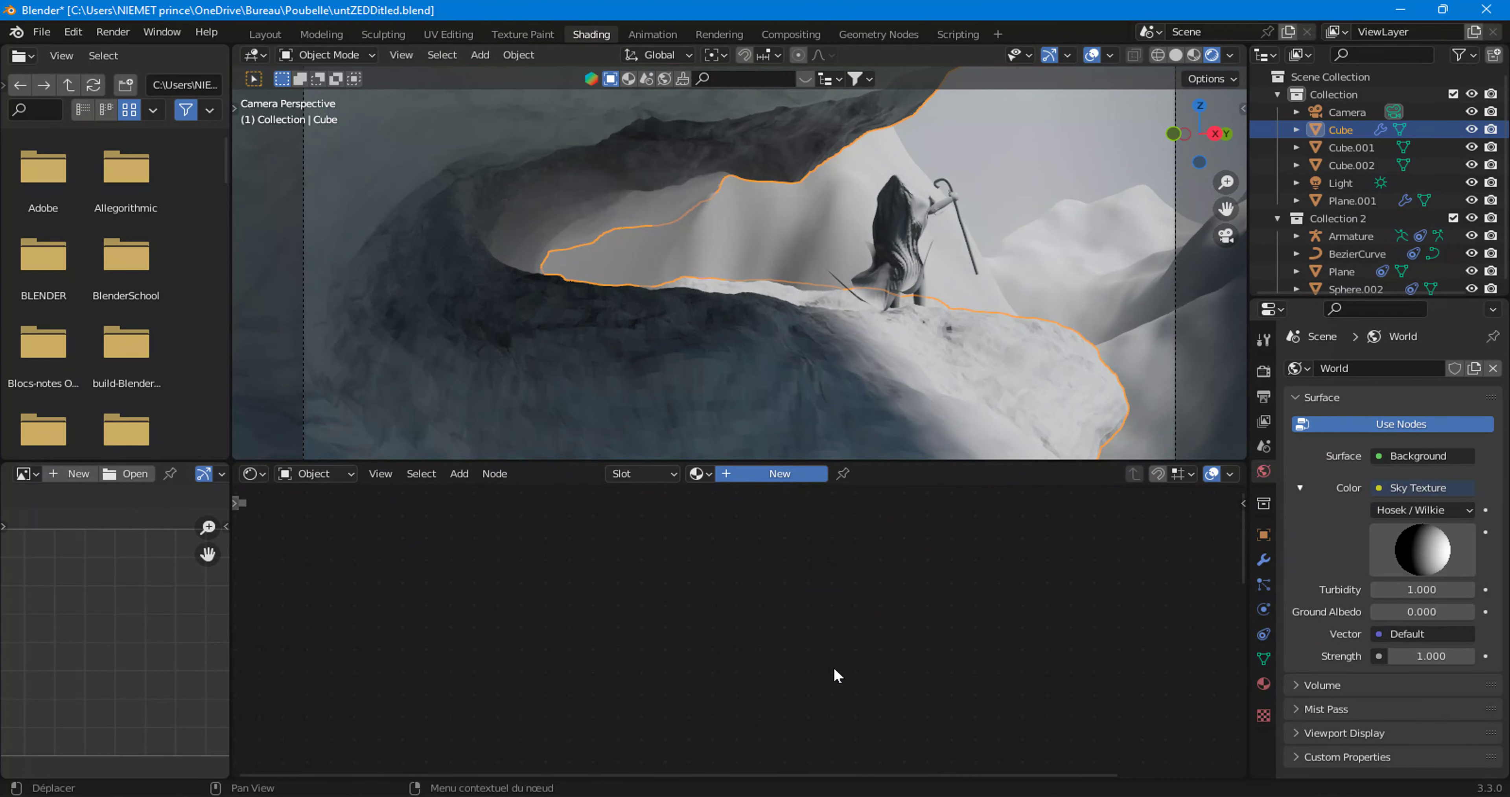
Step: Give the Cube a new Material.005 with Roughness 0.945 and Metallic 0.418
left_click(770, 474)
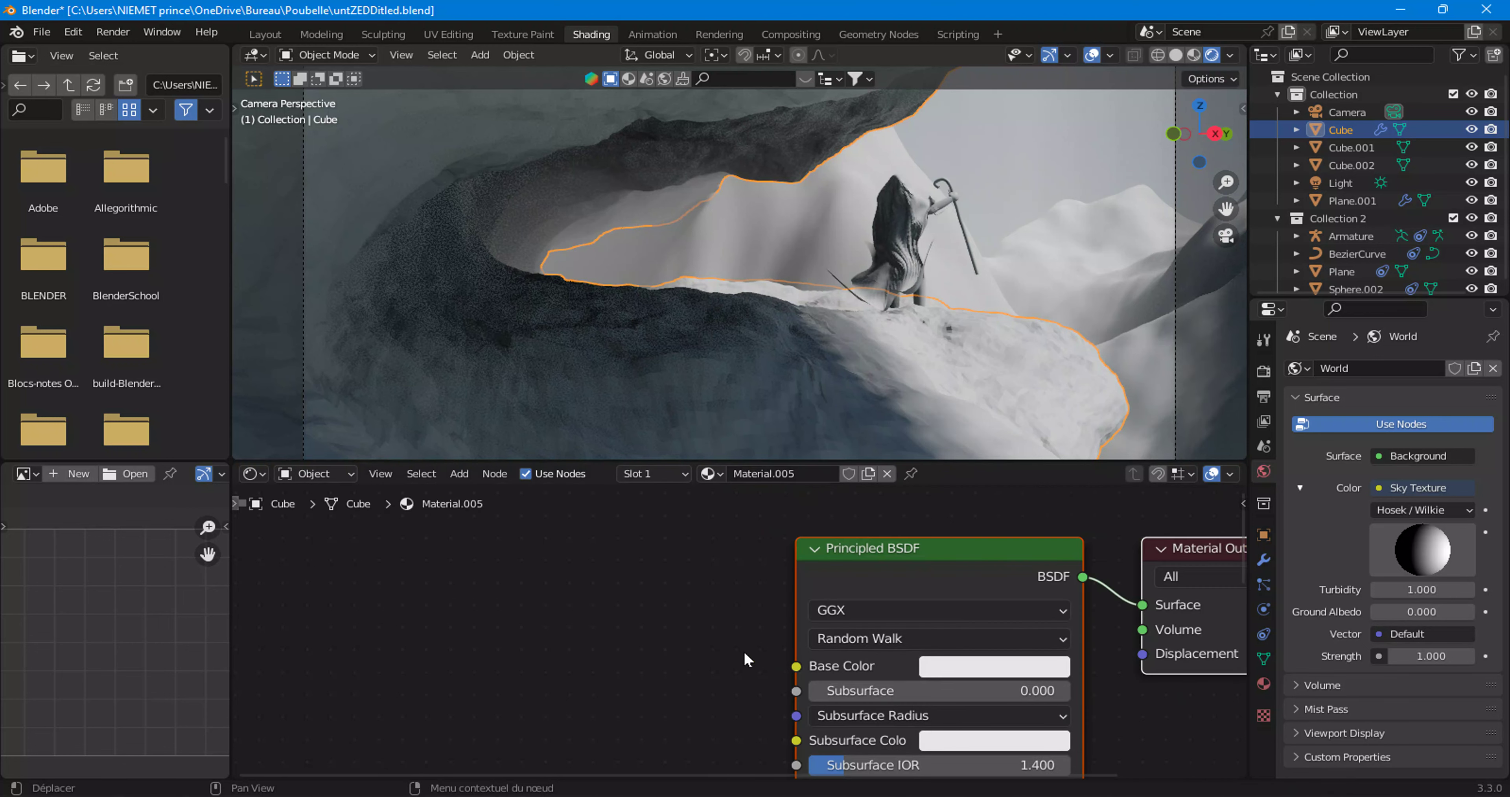
middle_click_drag(571, 616, 509, 752)
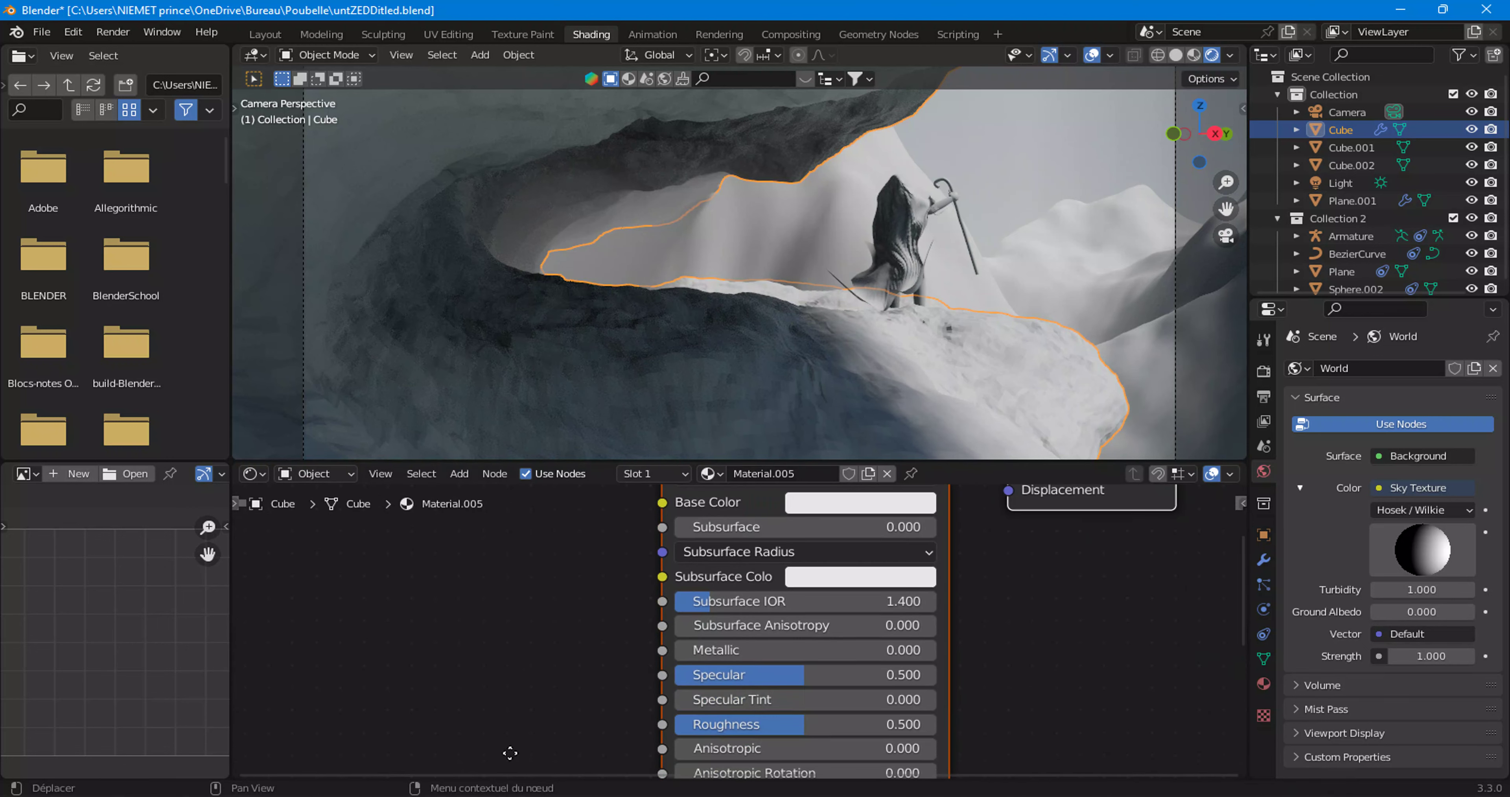
middle_click_drag(664, 622, 668, 588)
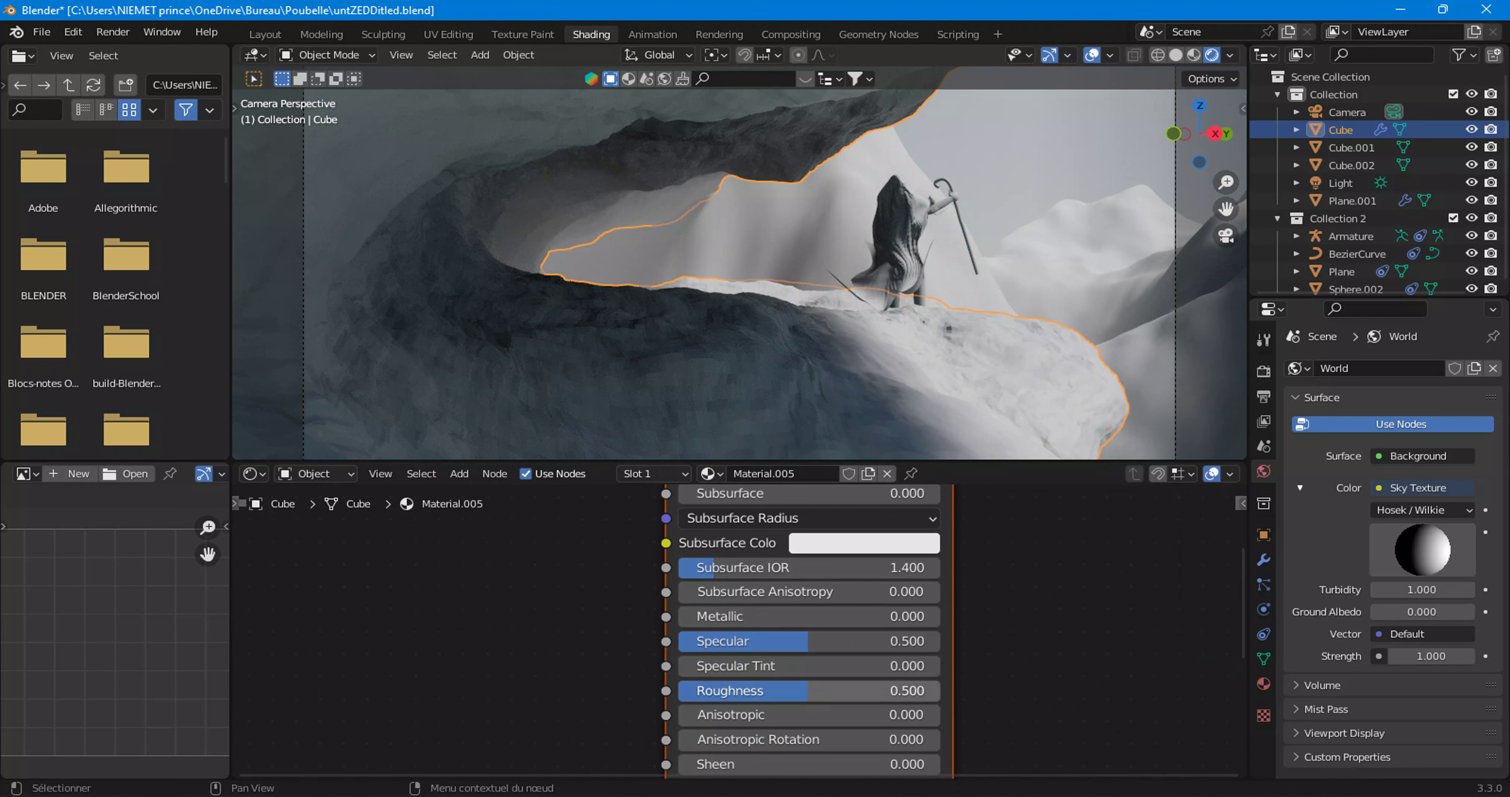
left_click_drag(809, 690, 925, 690)
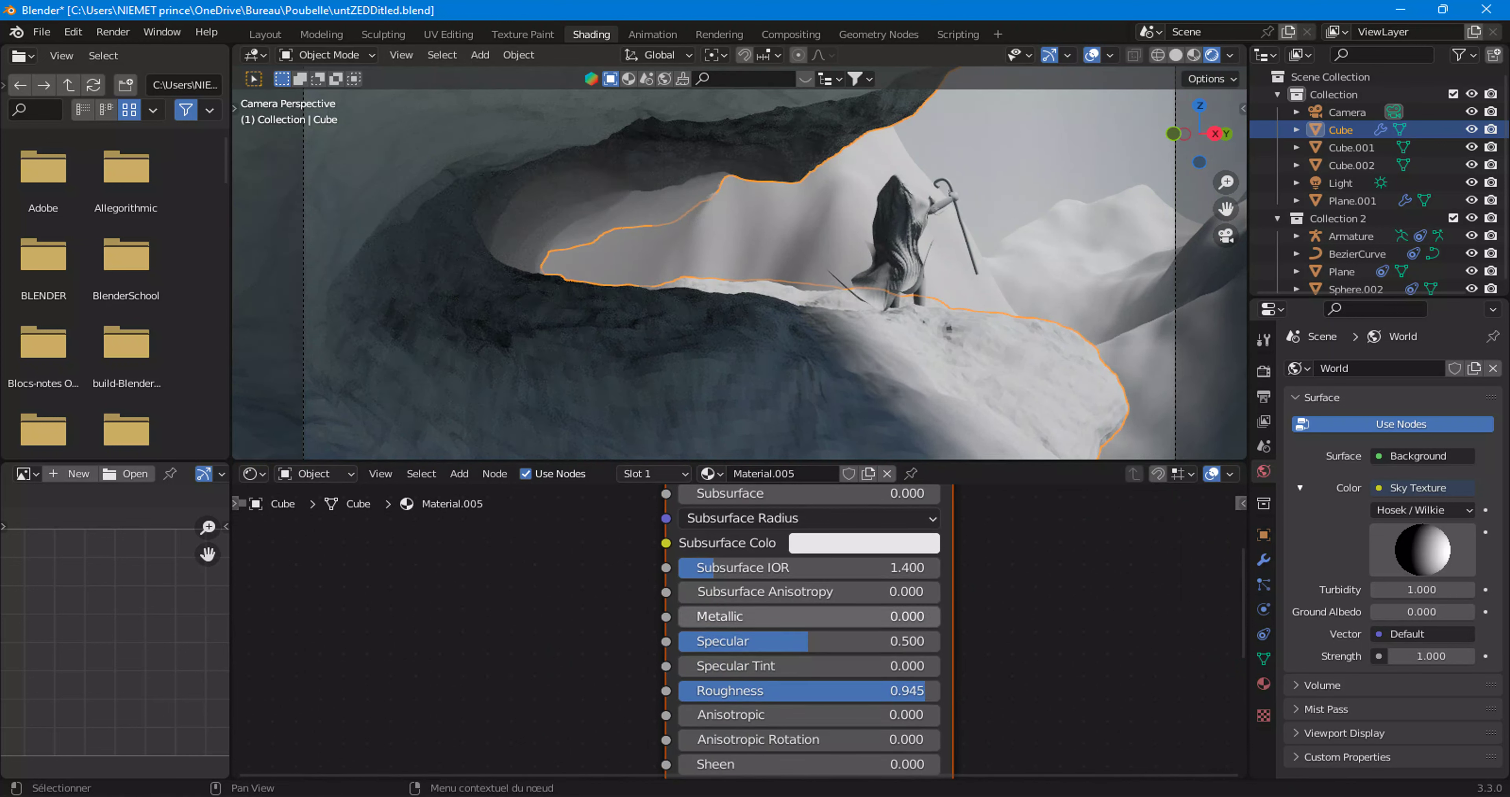
left_click_drag(721, 616, 786, 616)
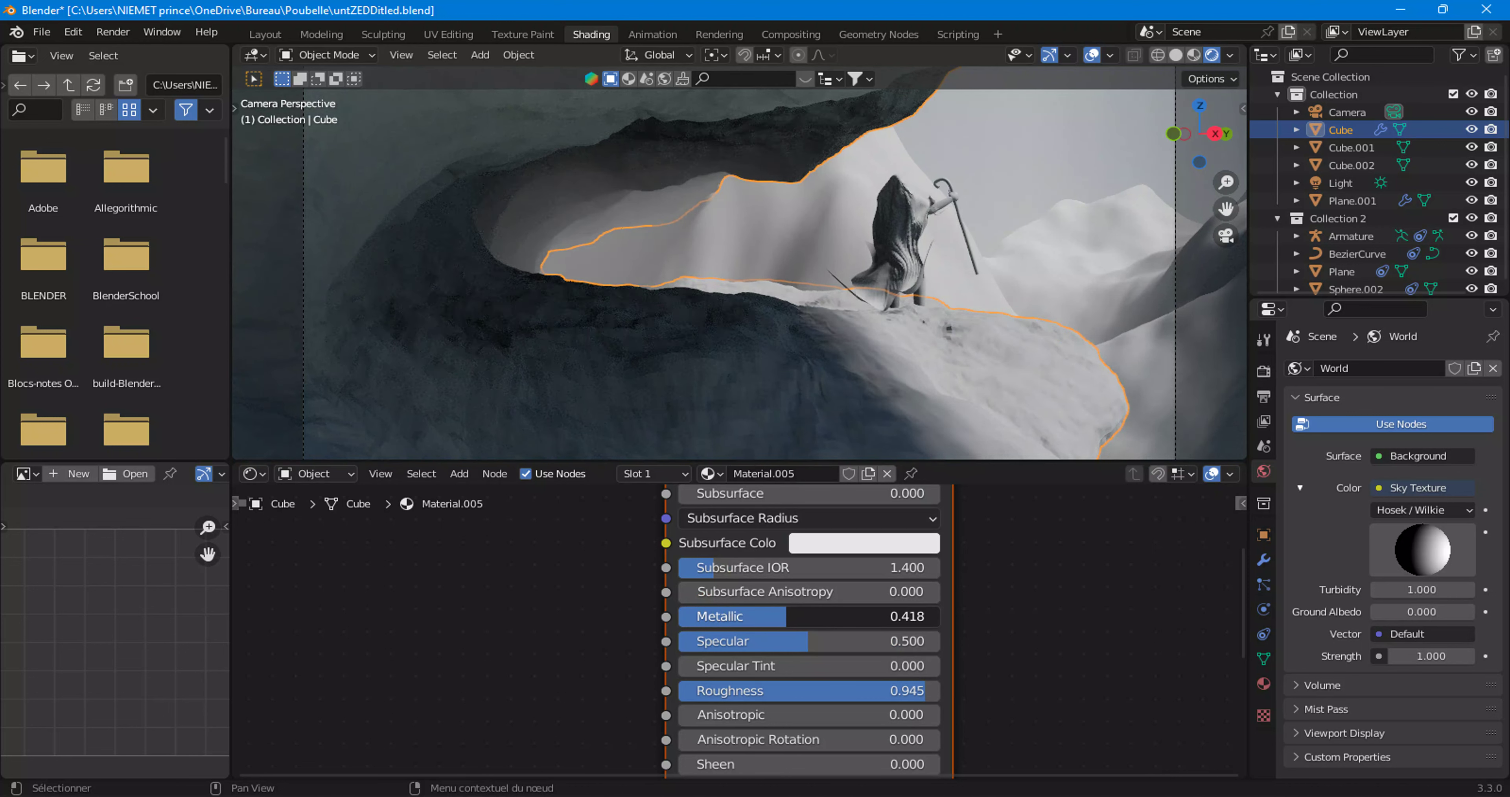
left_click_drag(786, 616, 756, 622)
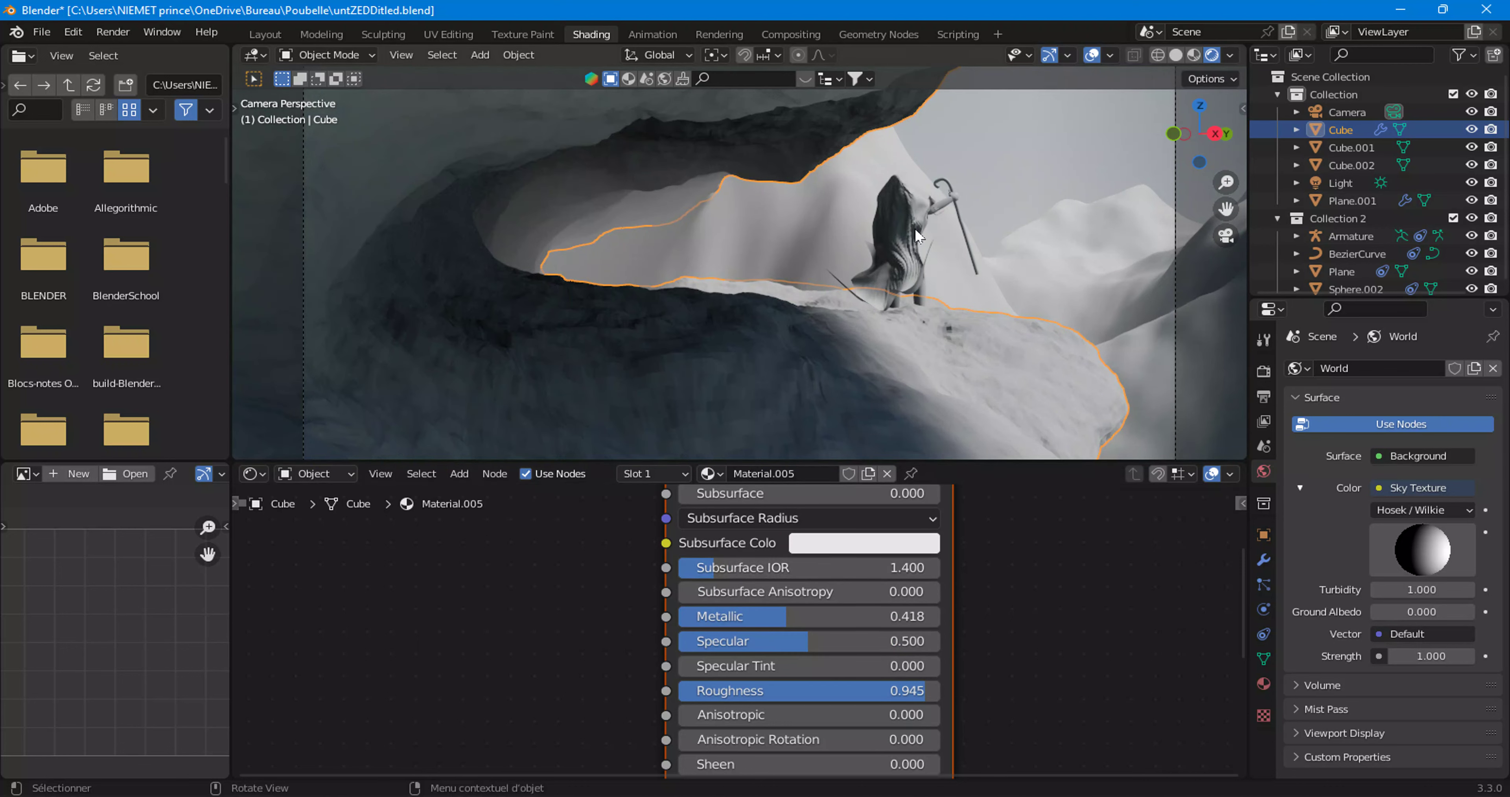
Step: Apply Shade Smooth to the Cube cave rock, with the Material Output node in view
right_click(592, 366)
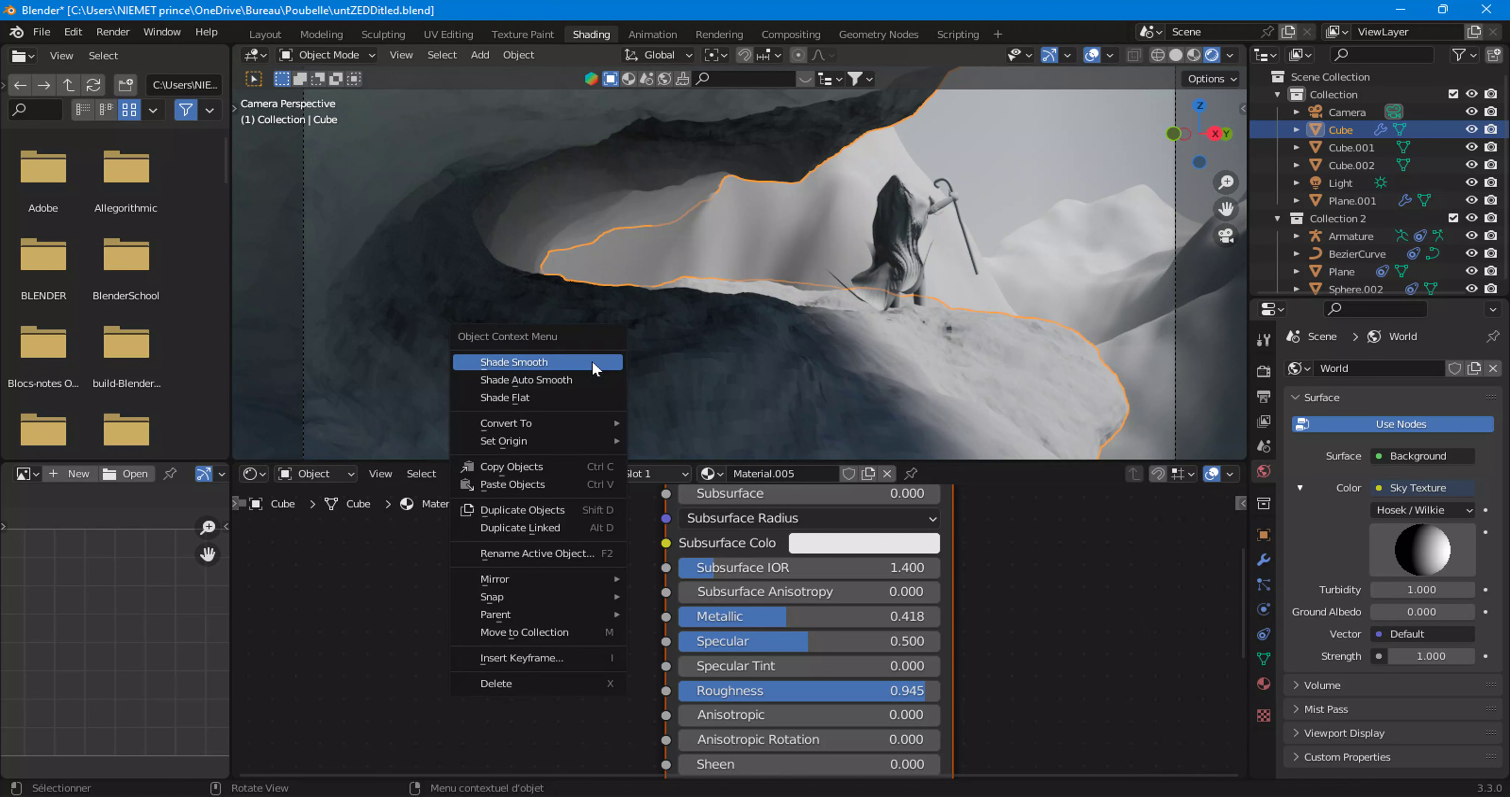
right_click(473, 119)
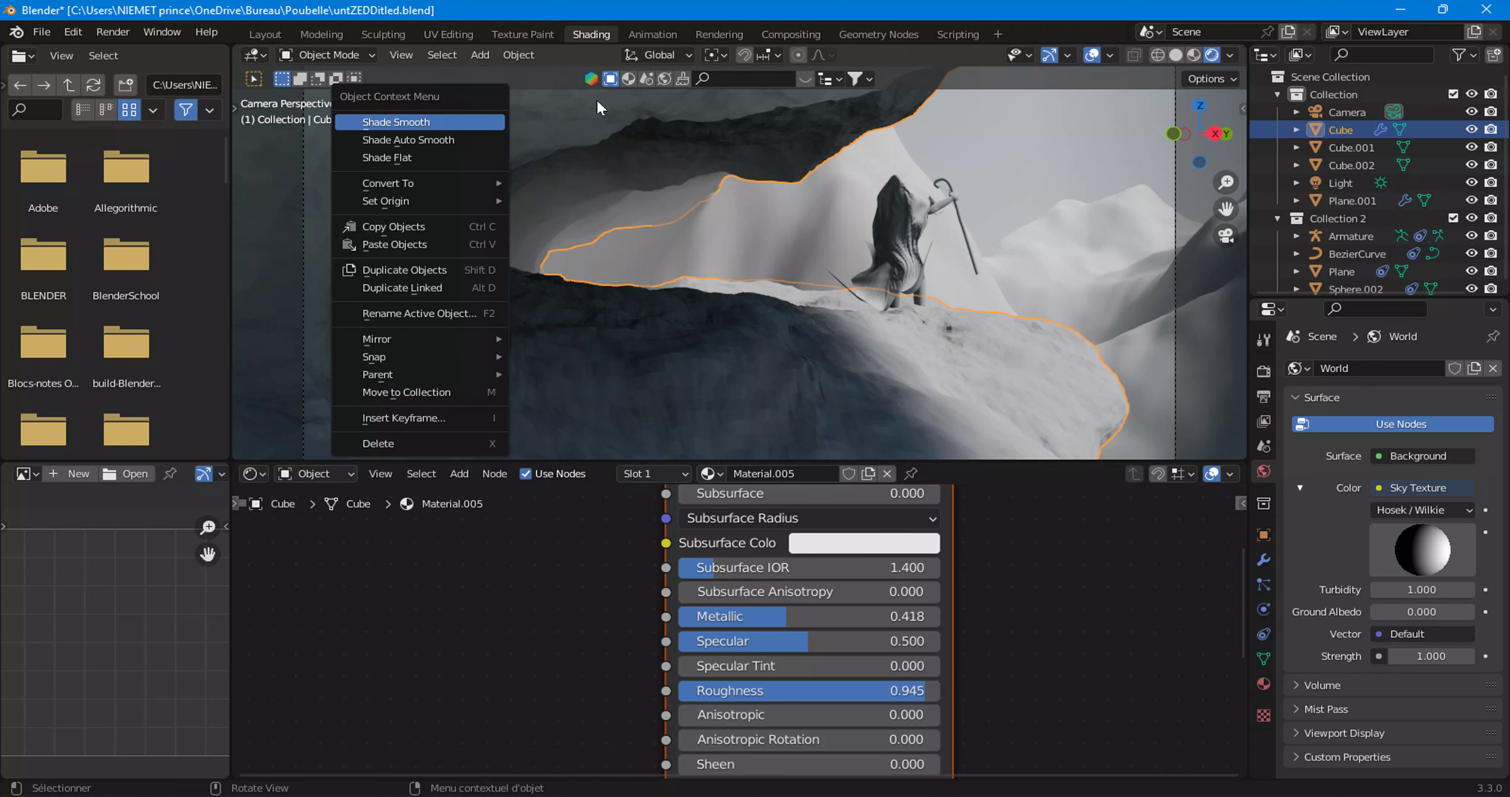
left_click(476, 123)
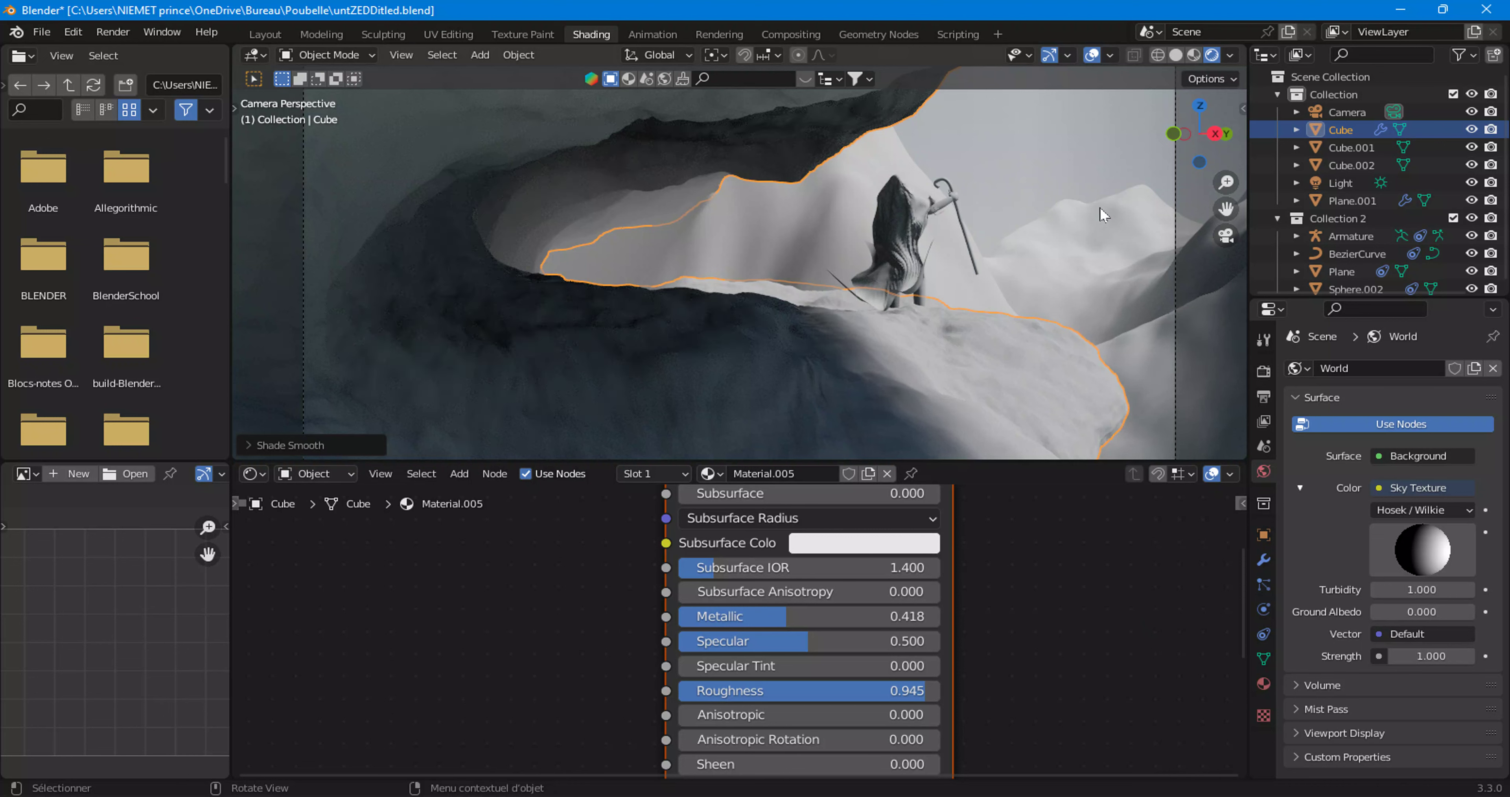
left_click(1024, 158)
left_click(779, 356)
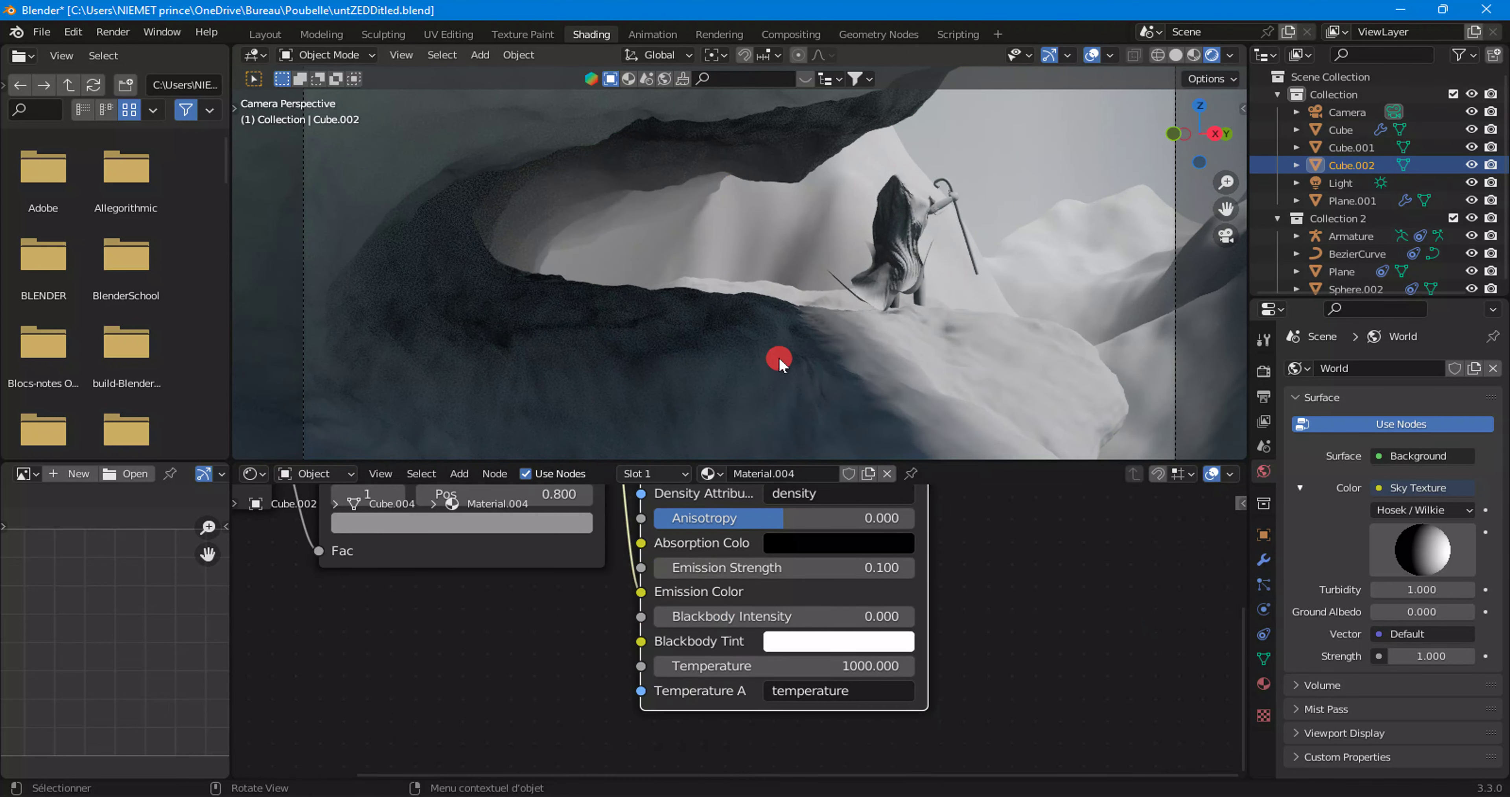
right_click(779, 359)
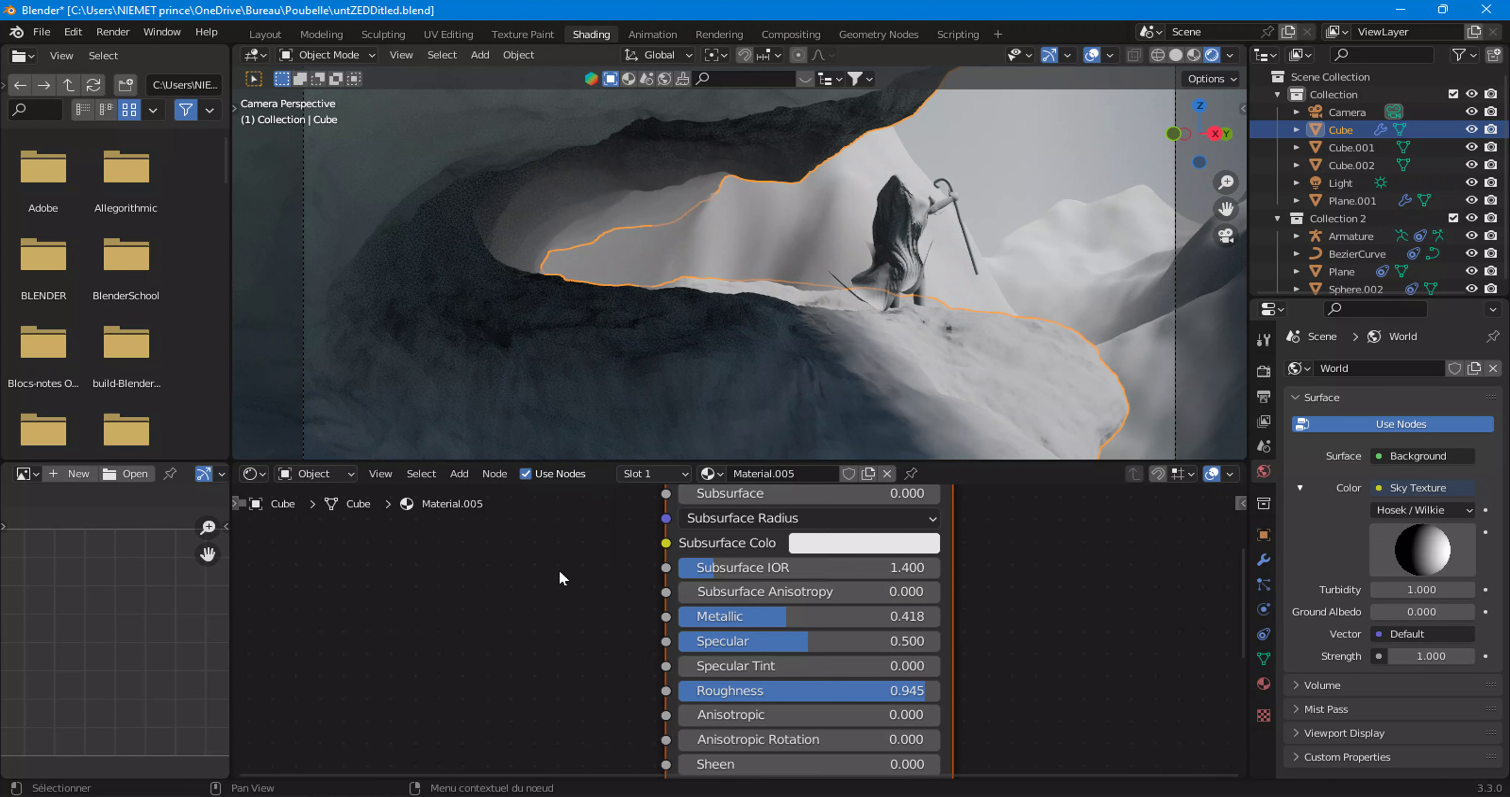
middle_click_drag(563, 577, 666, 663)
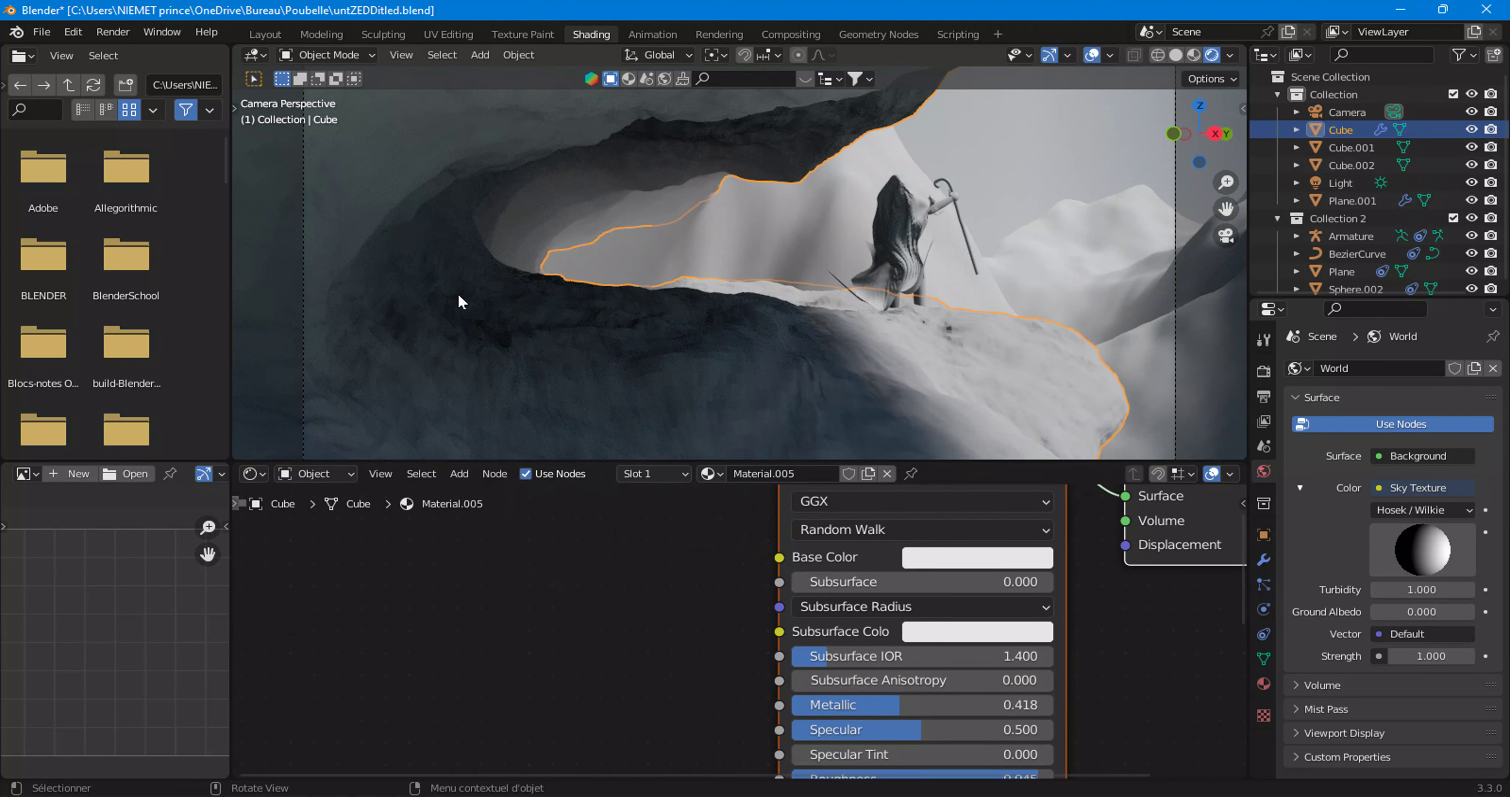
Step: Add a Noise Texture at Scale 13.1, its Fac linked to the Principled BSDF Base Color
left_click(463, 477)
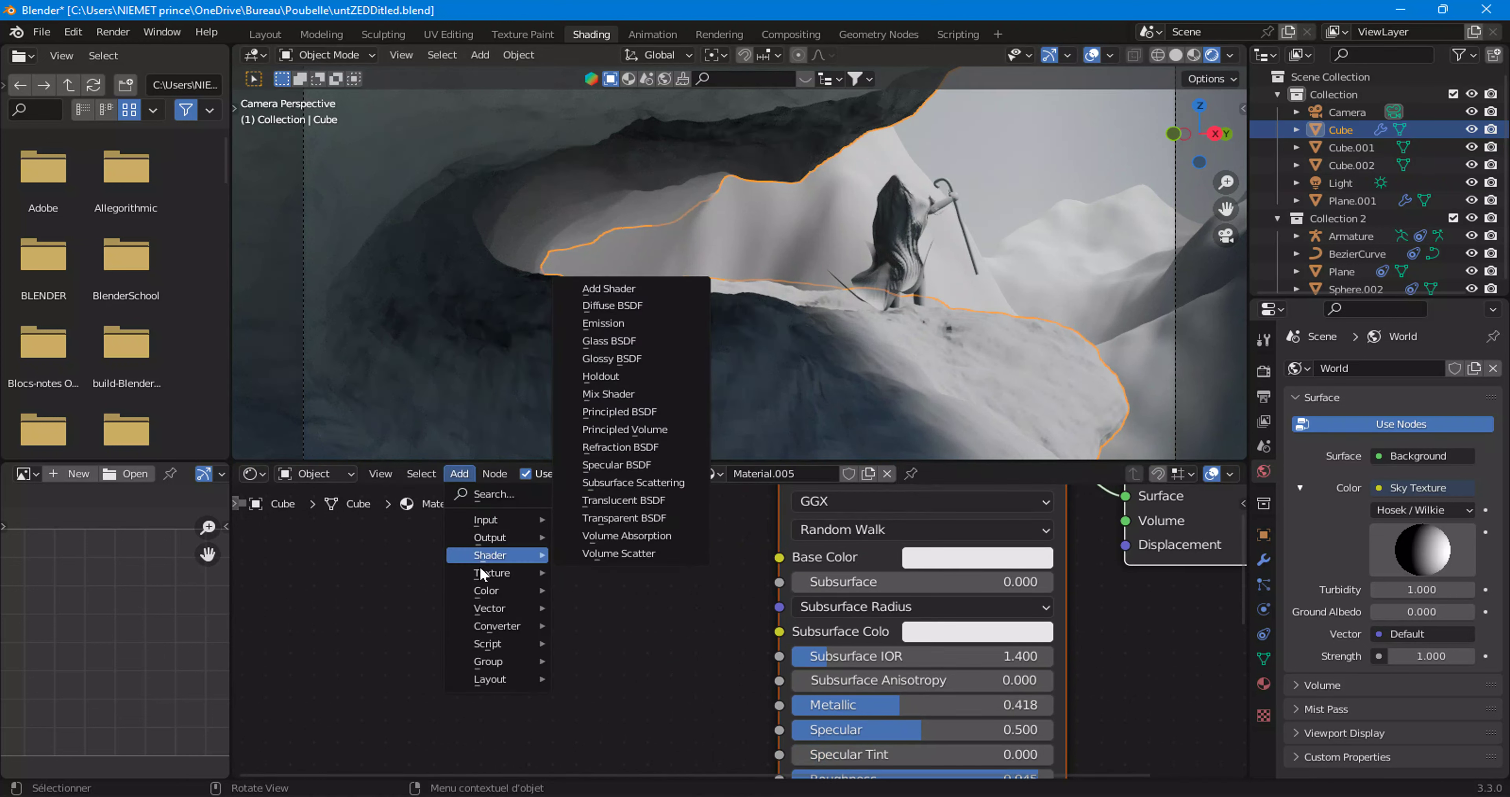
mouse_move(493, 573)
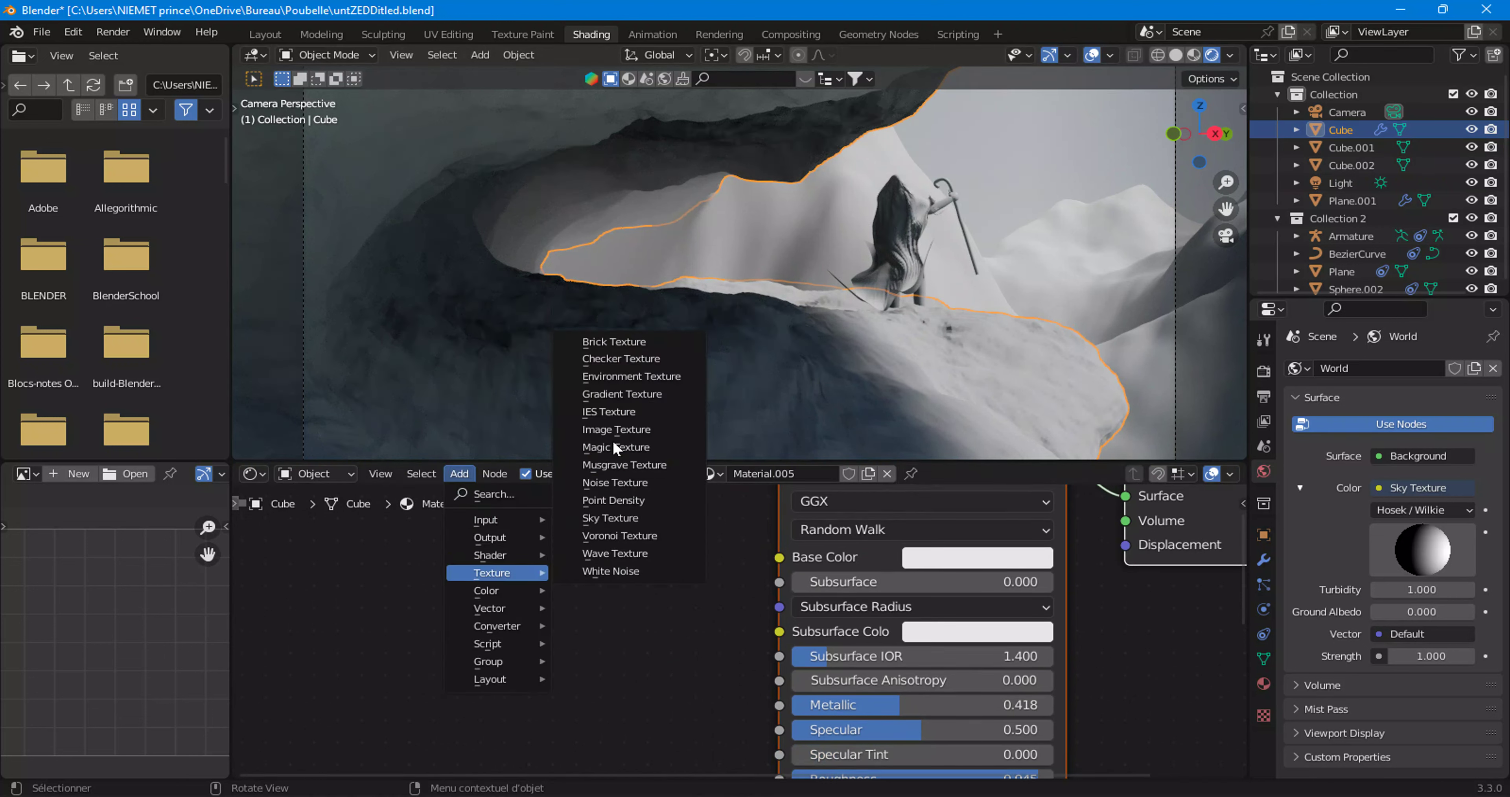
left_click(614, 482)
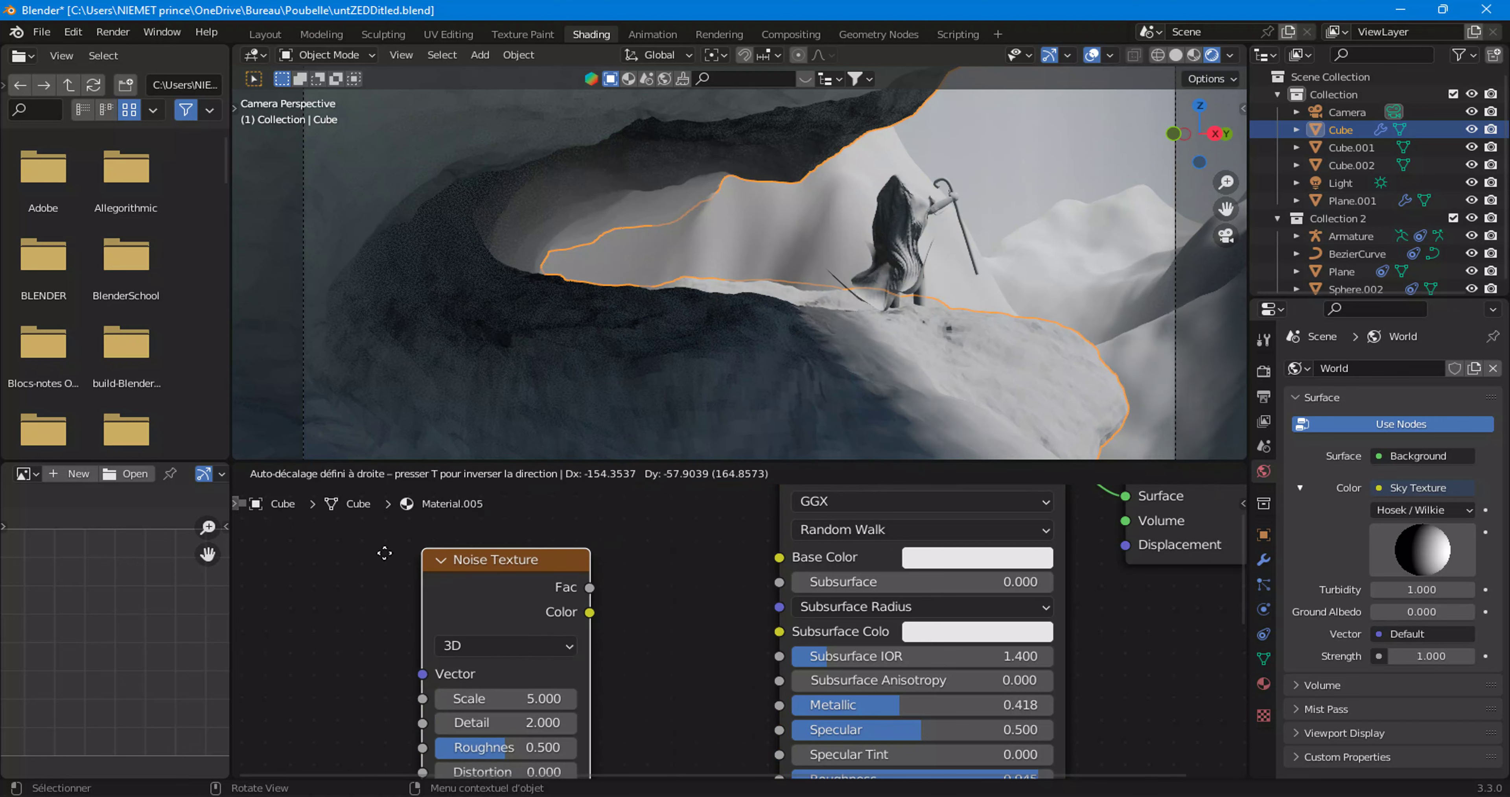
left_click(248, 544)
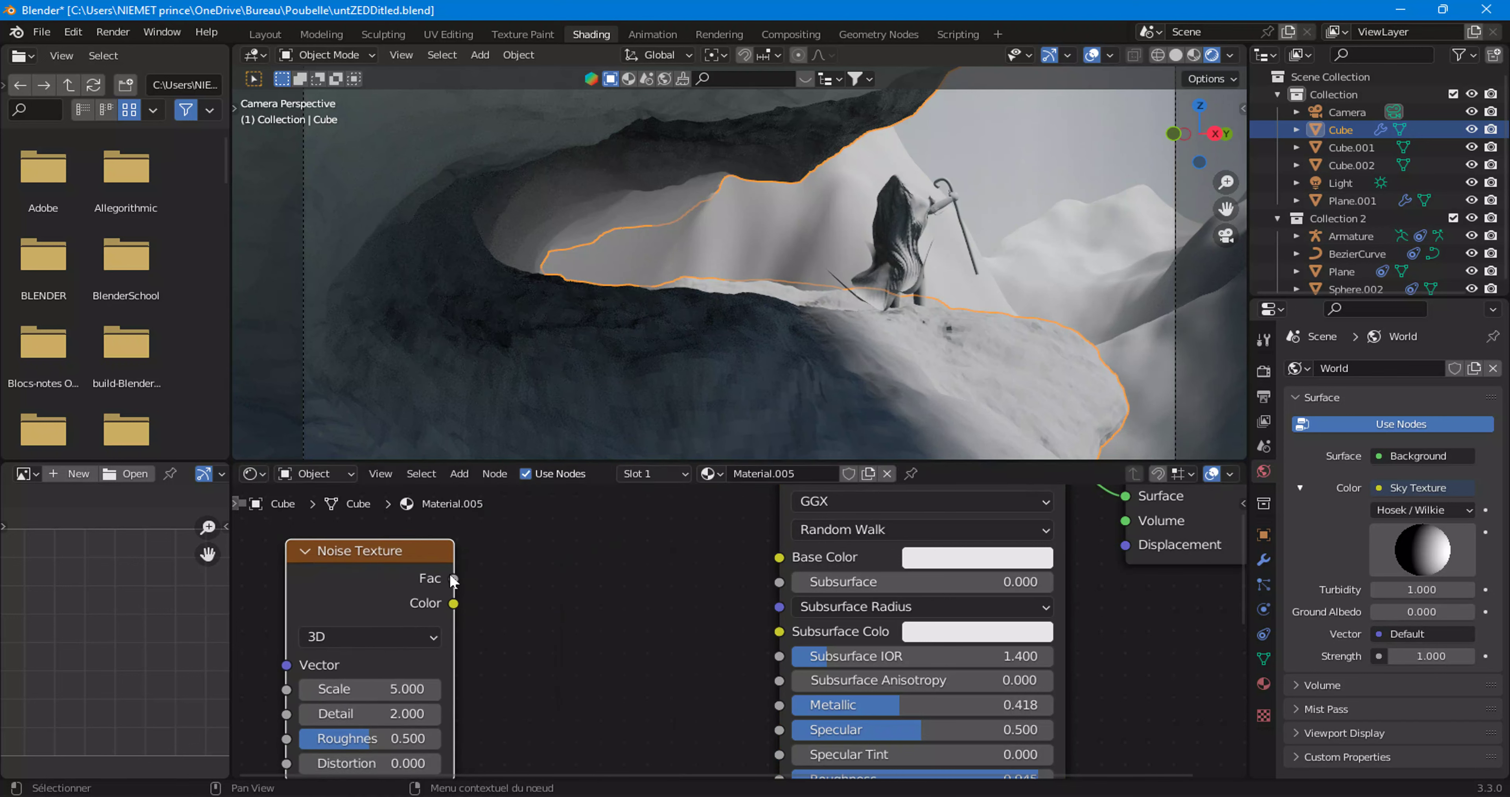
left_click_drag(453, 579, 778, 558)
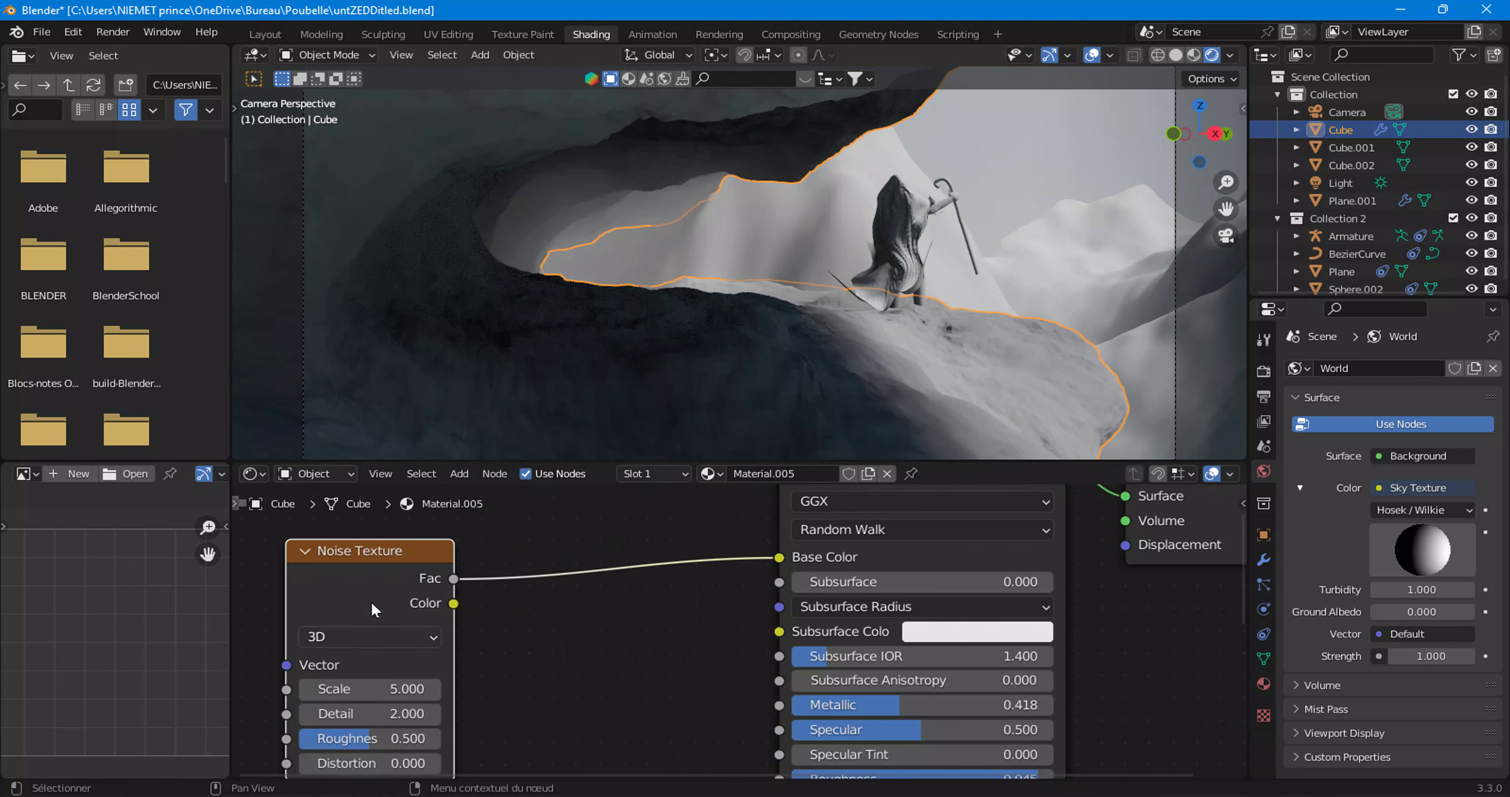
key("Home")
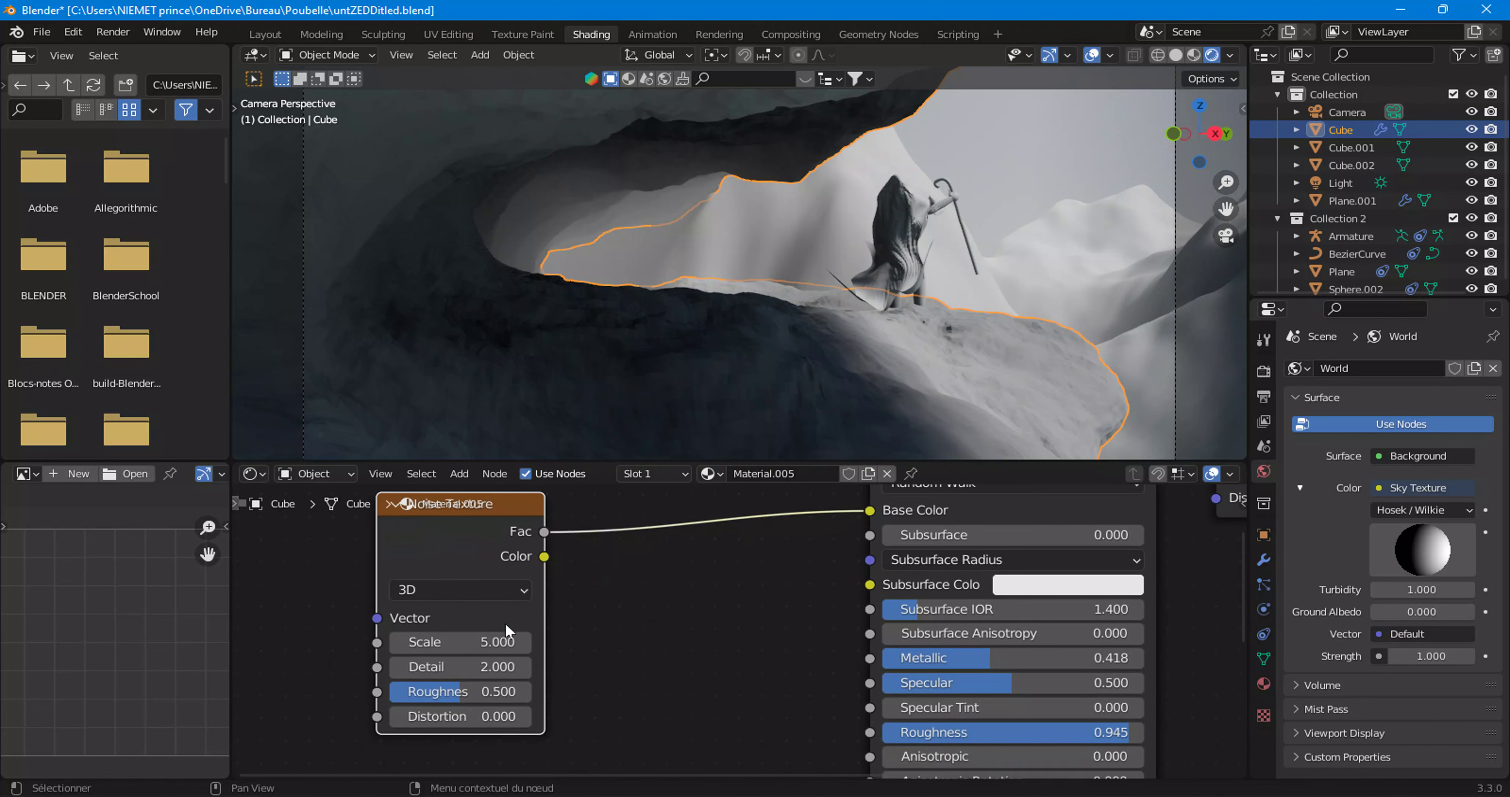
mouse_move(499, 641)
left_mouse_down()
mouse_move(451, 642)
mouse_move(461, 567)
mouse_move(319, 591)
left_mouse_up()
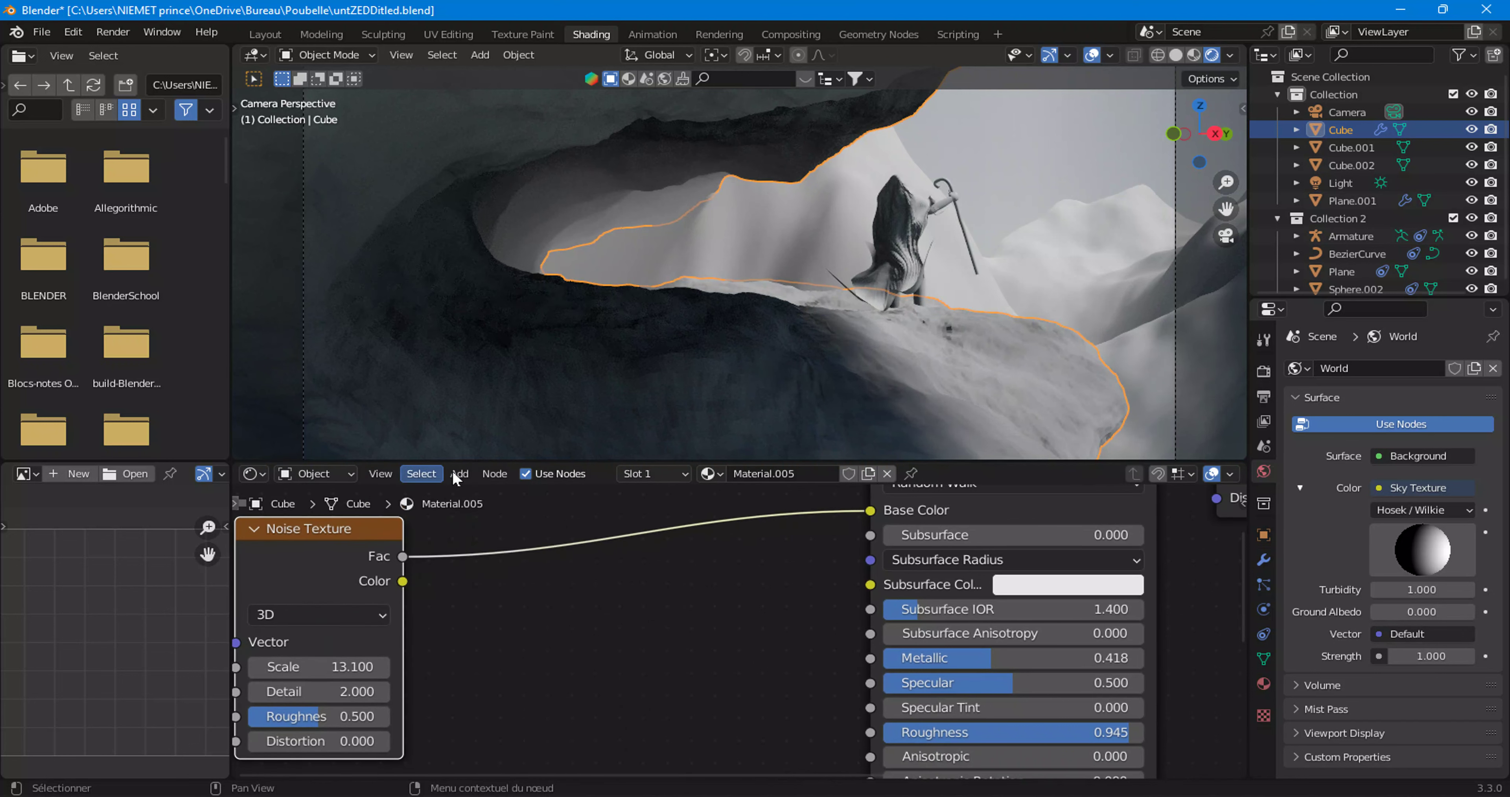
left_click(458, 473)
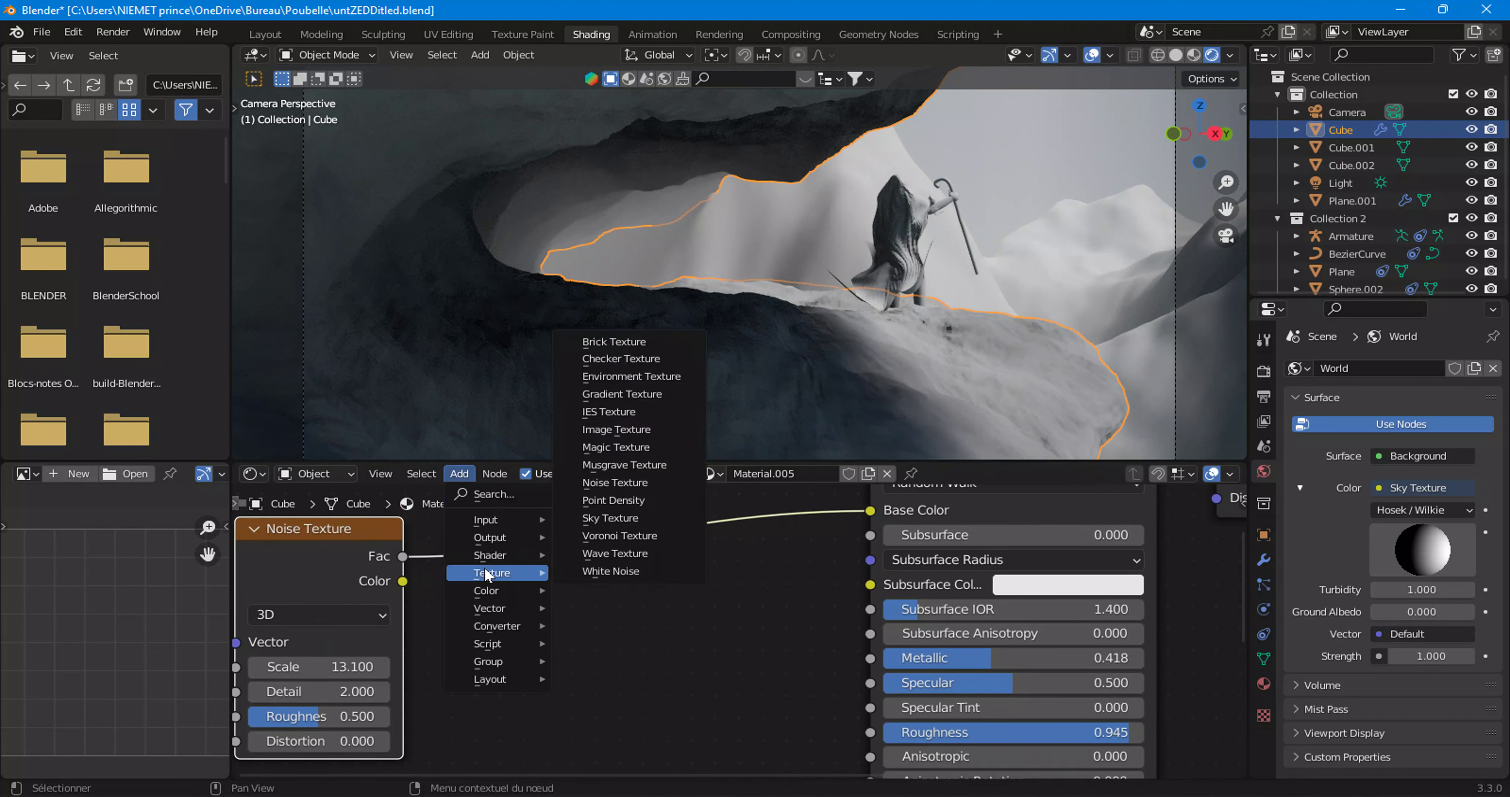
mouse_move(489, 590)
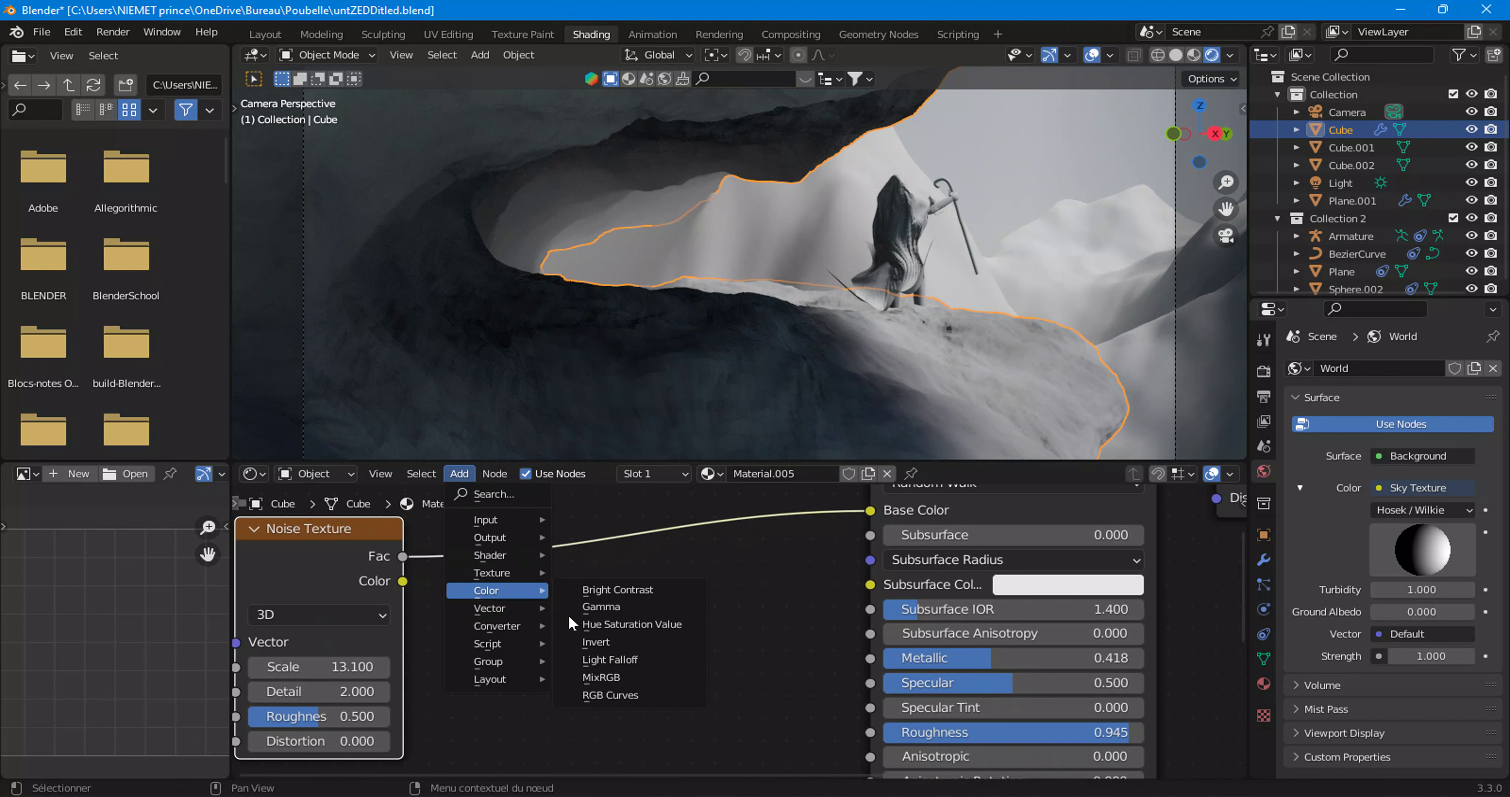
Step: Insert a Gamma node set to 3.6 between the noise Fac and Base Color
left_click(605, 605)
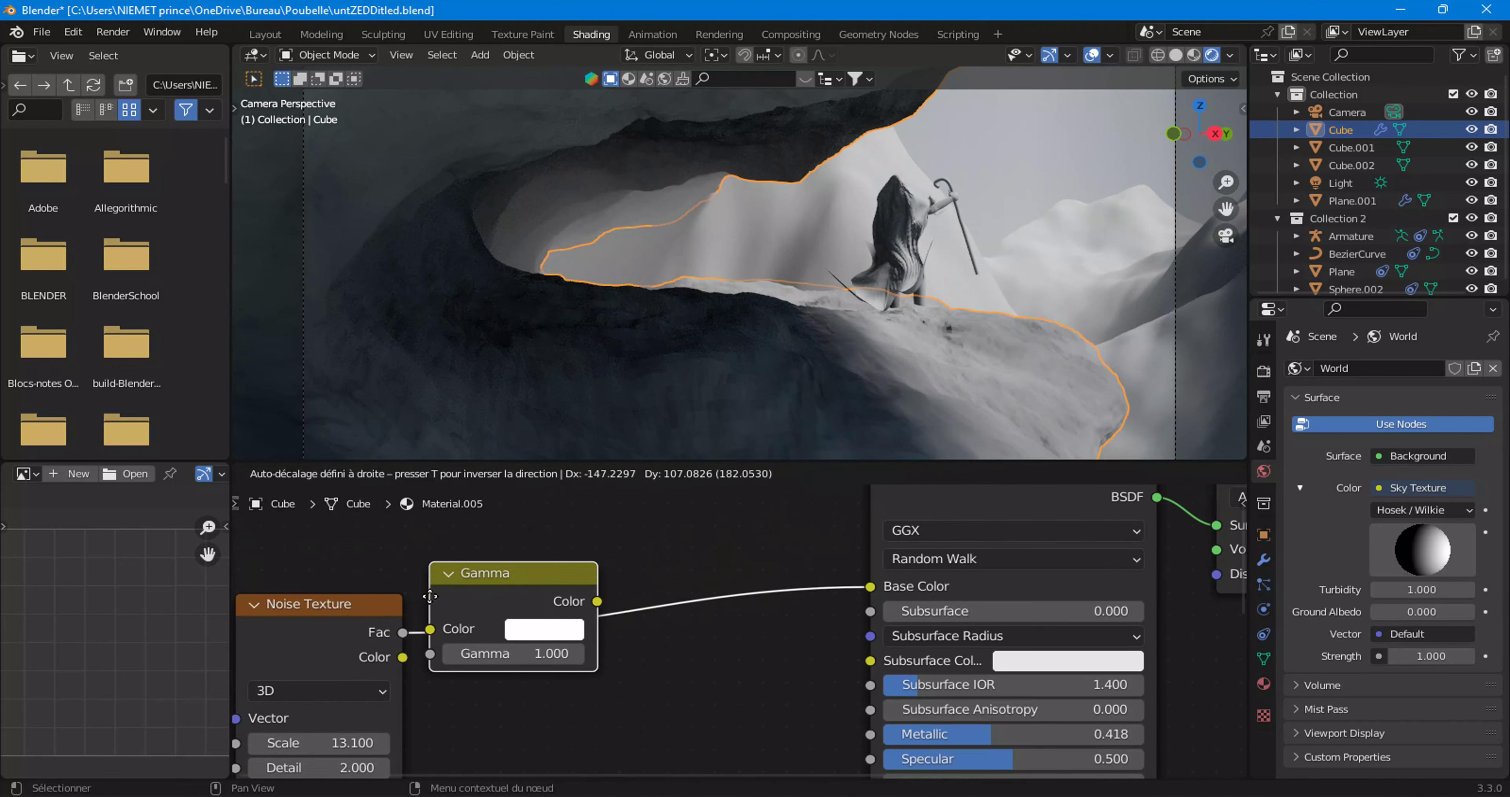
left_click(432, 602)
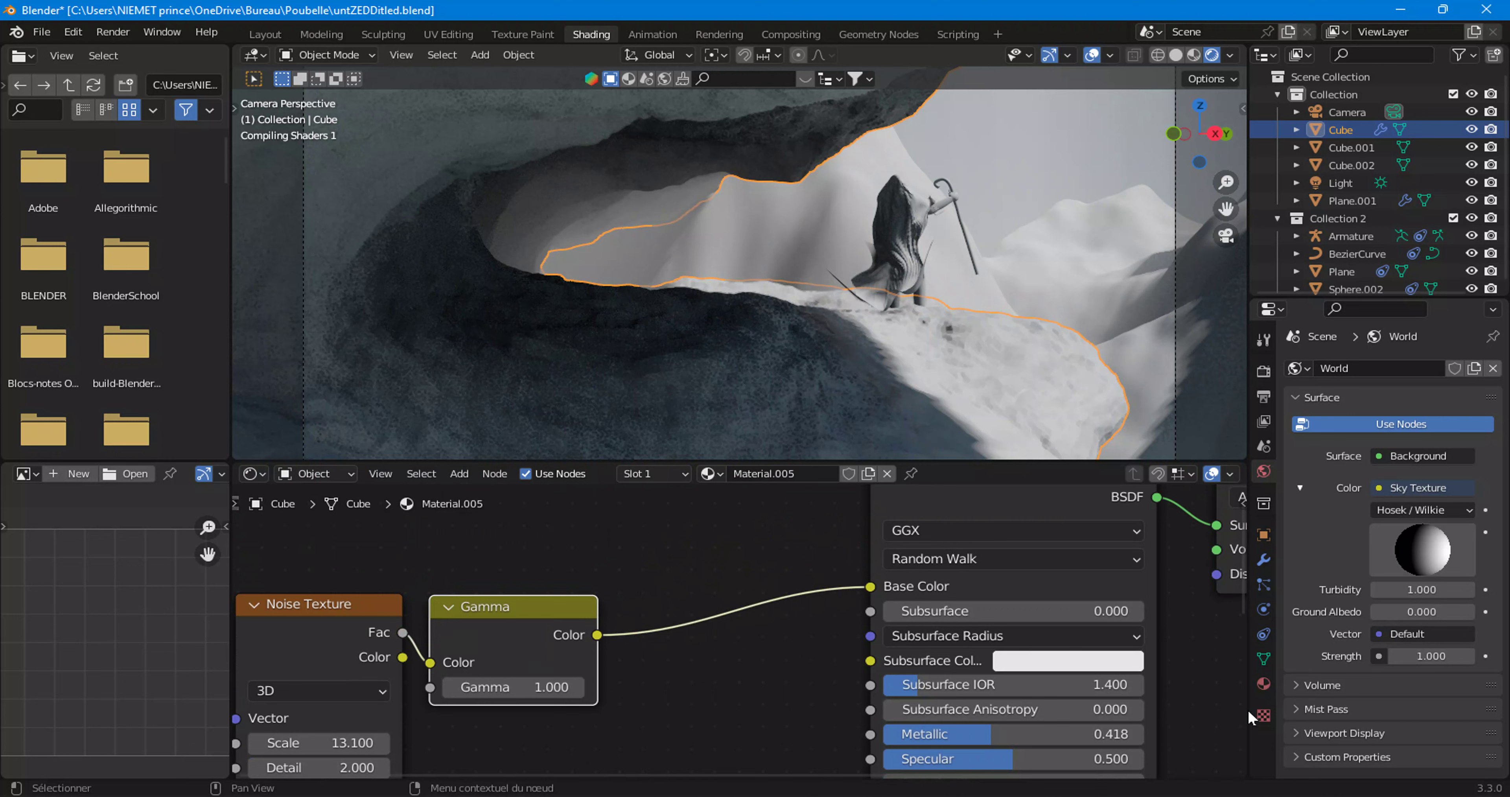
key("ctrl+z")
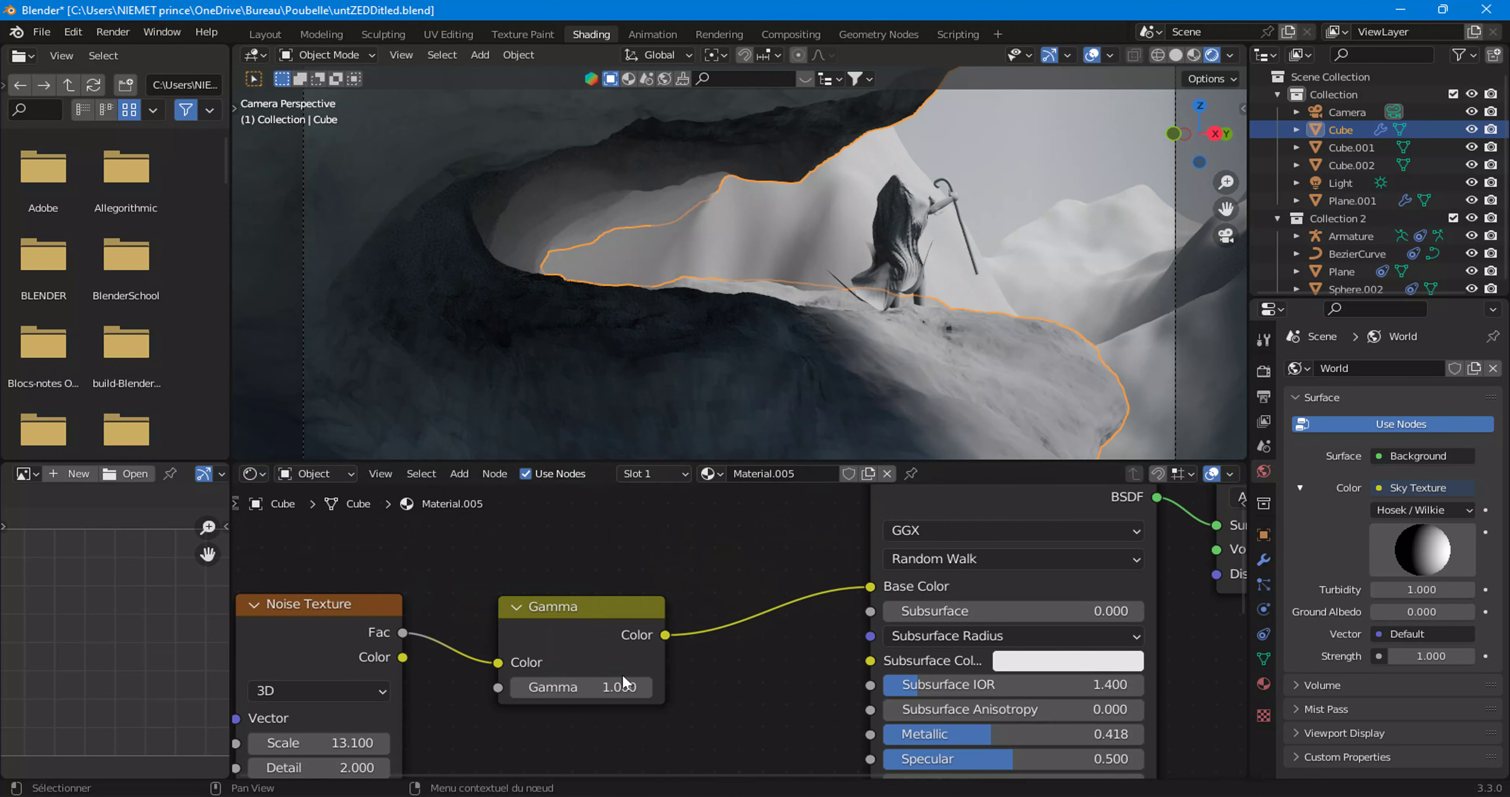
left_click(622, 675)
type("3.1")
key("Return")
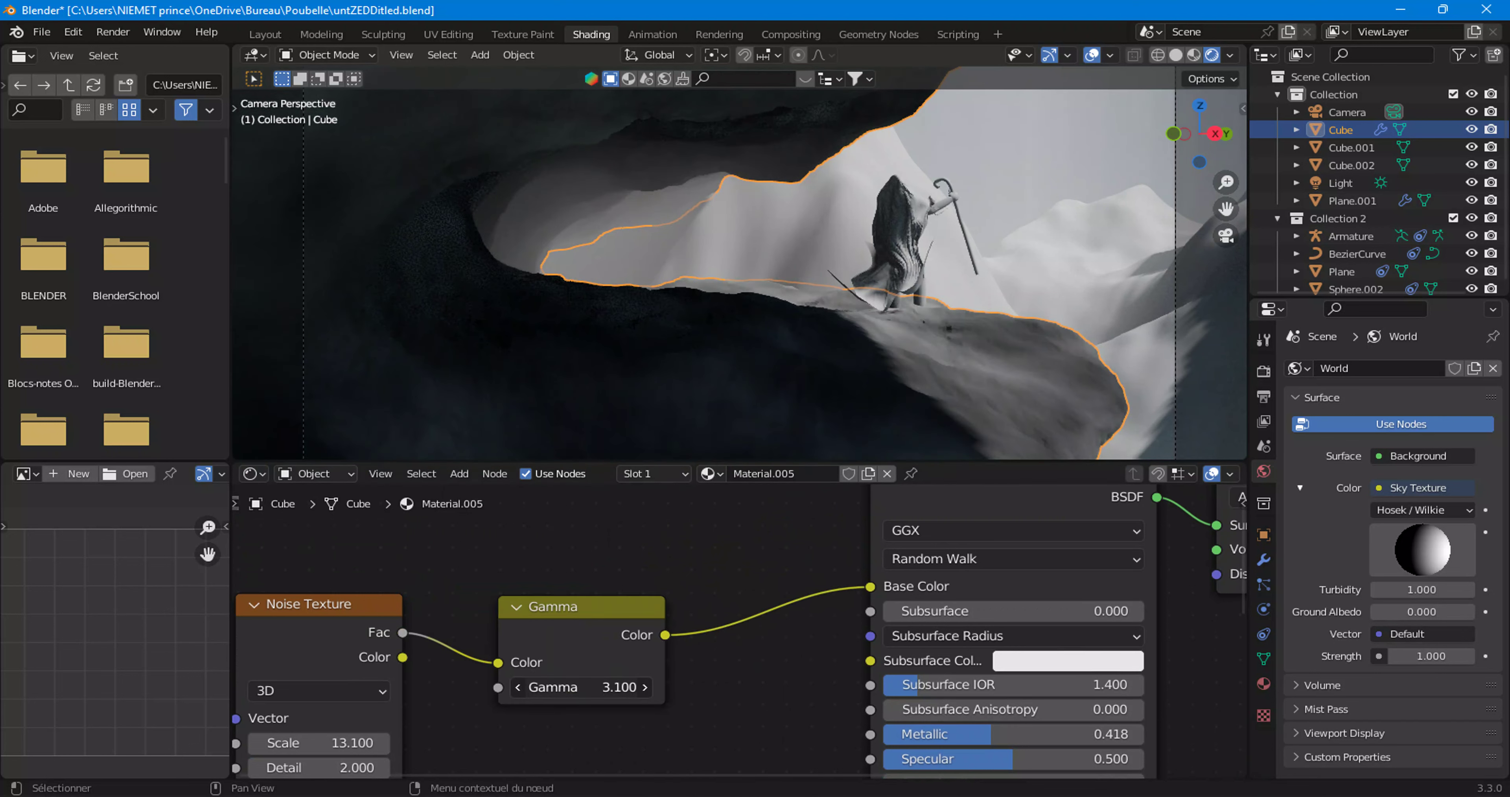
left_click_drag(580, 686, 601, 686)
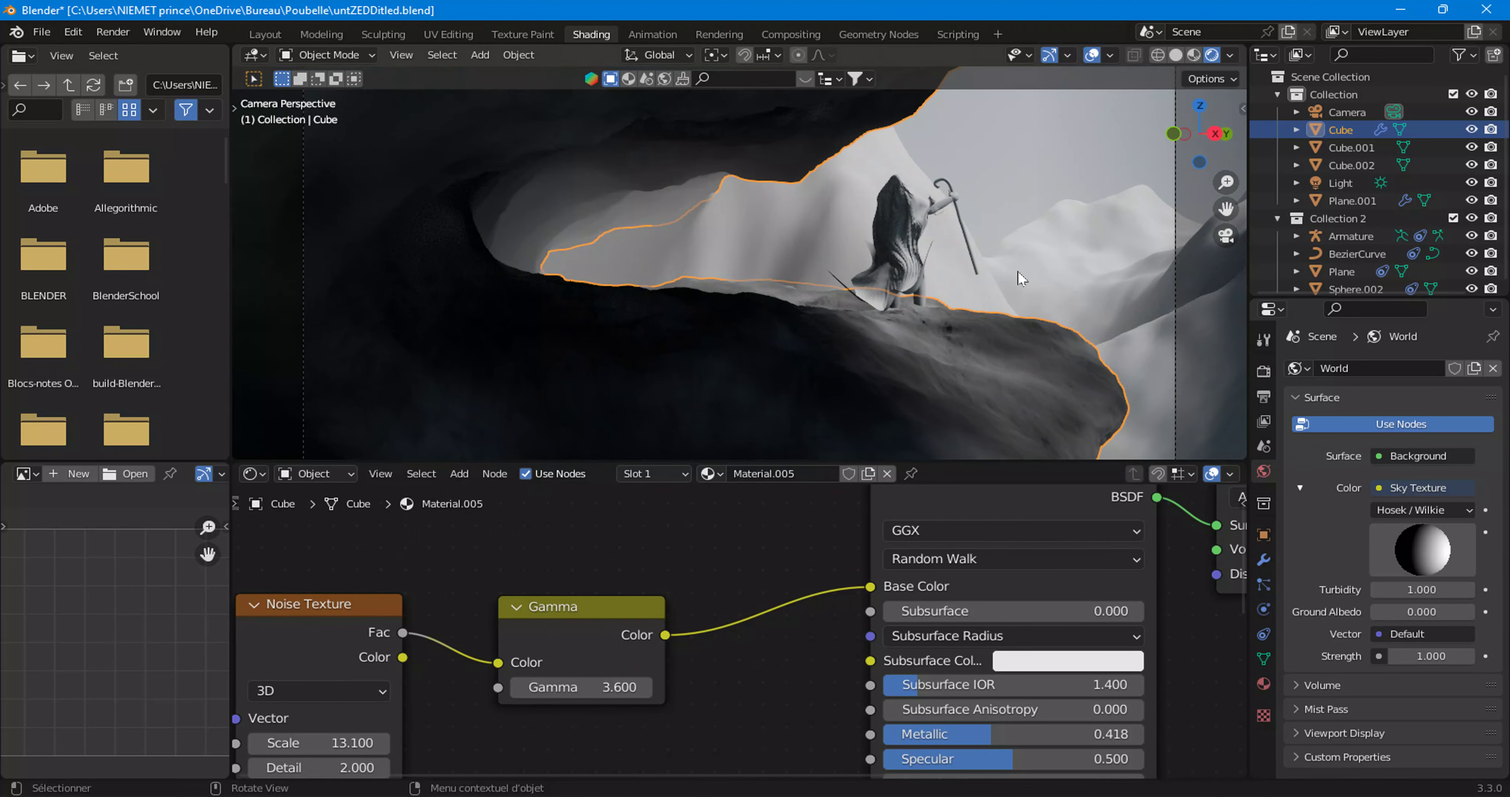
Step: Set the Noise Texture to Scale 13.4, Detail 14.4 and Roughness 0.608
left_click(1016, 143)
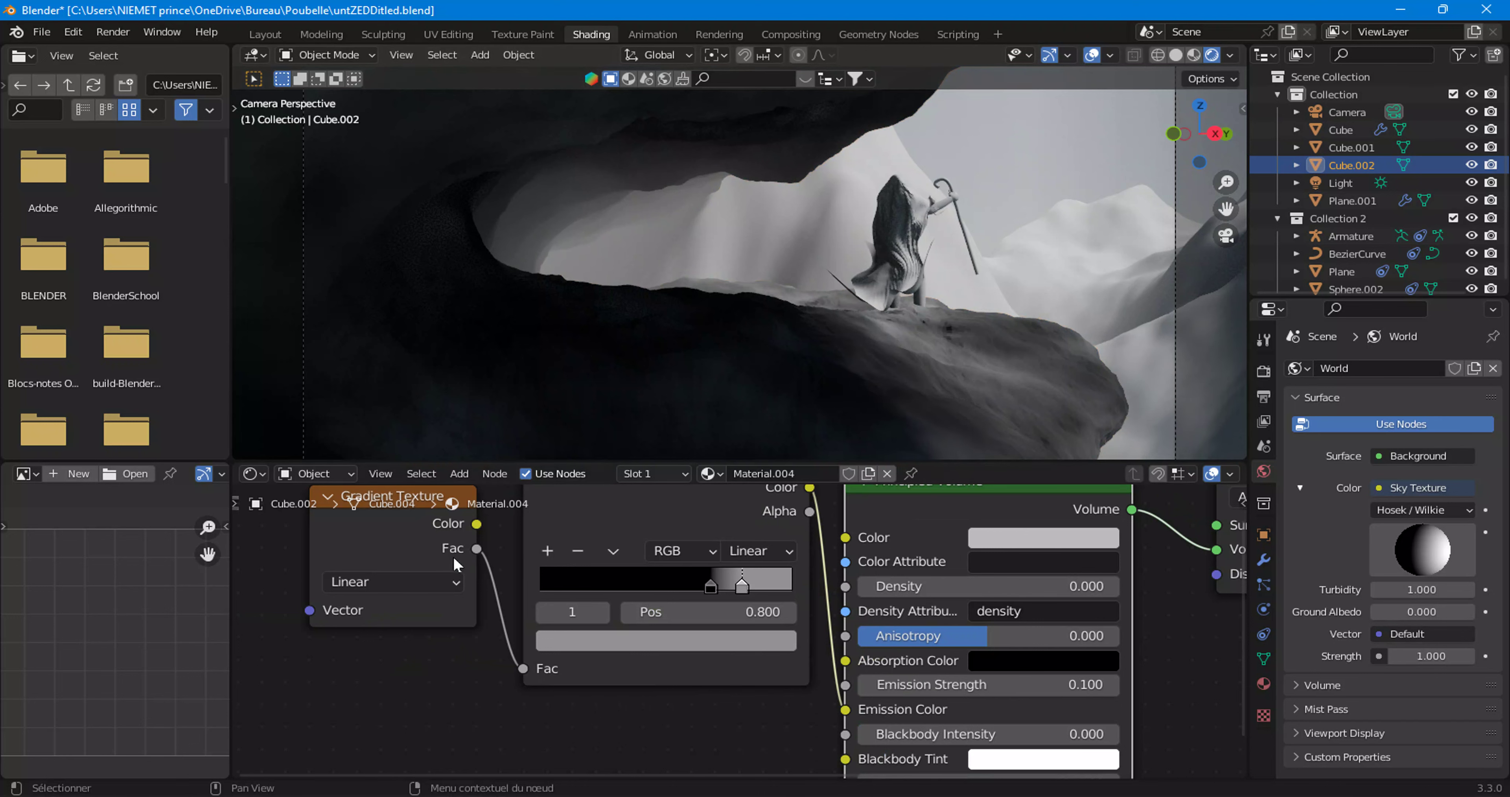
left_click(665, 376)
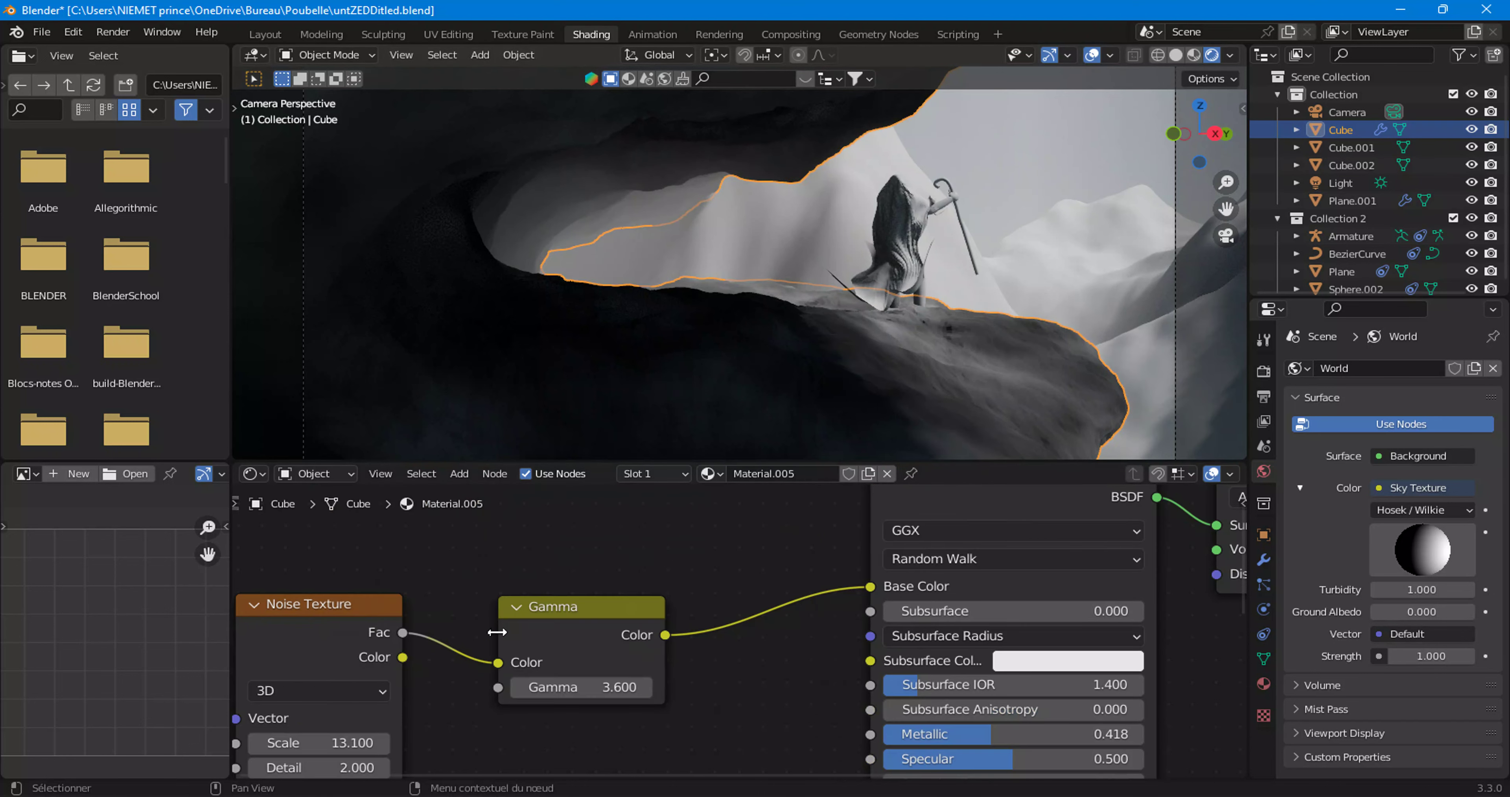
middle_click_drag(484, 702, 540, 582)
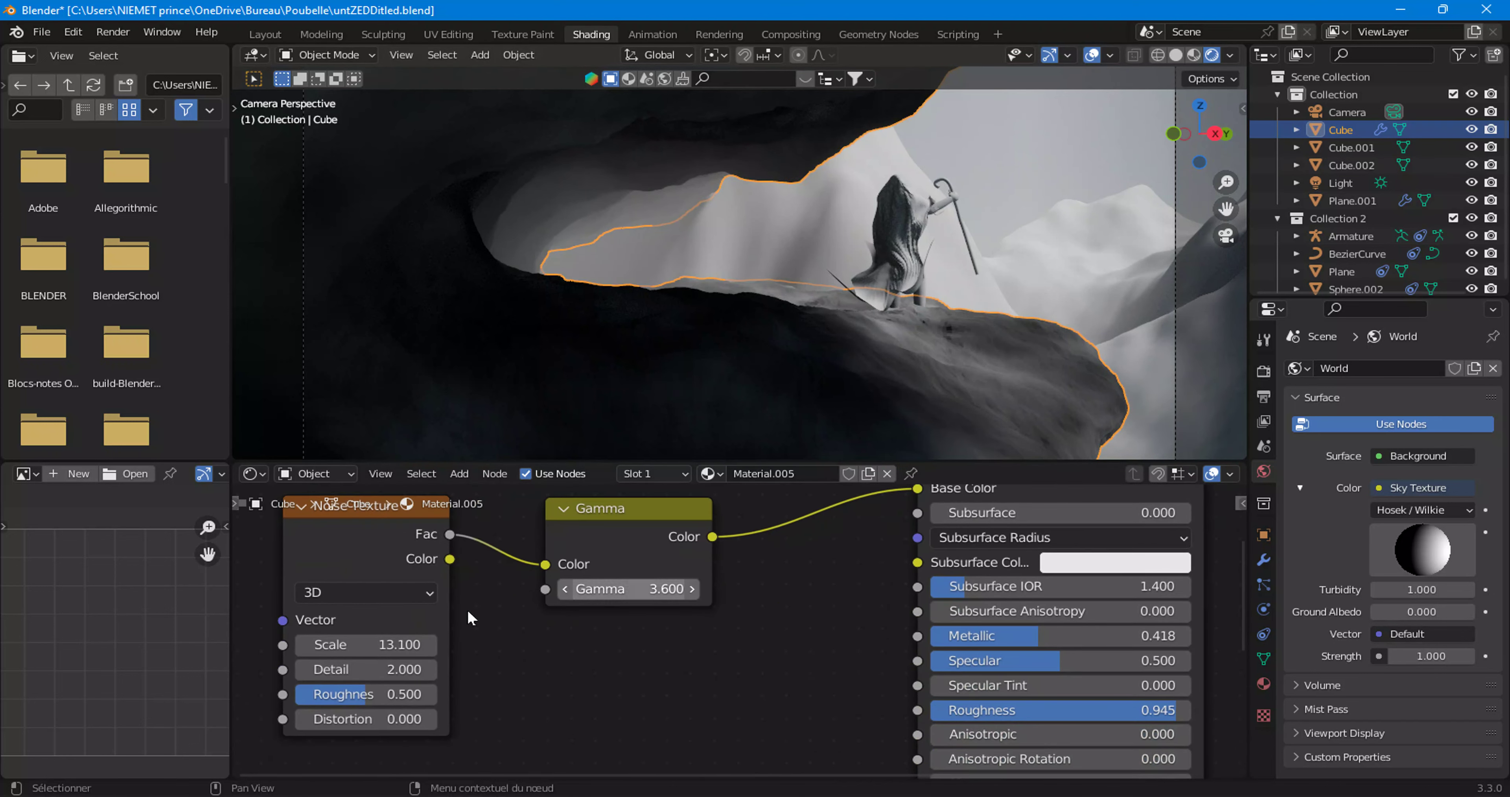
mouse_move(363, 645)
left_mouse_down()
mouse_move(554, 644)
mouse_move(366, 644)
left_mouse_up()
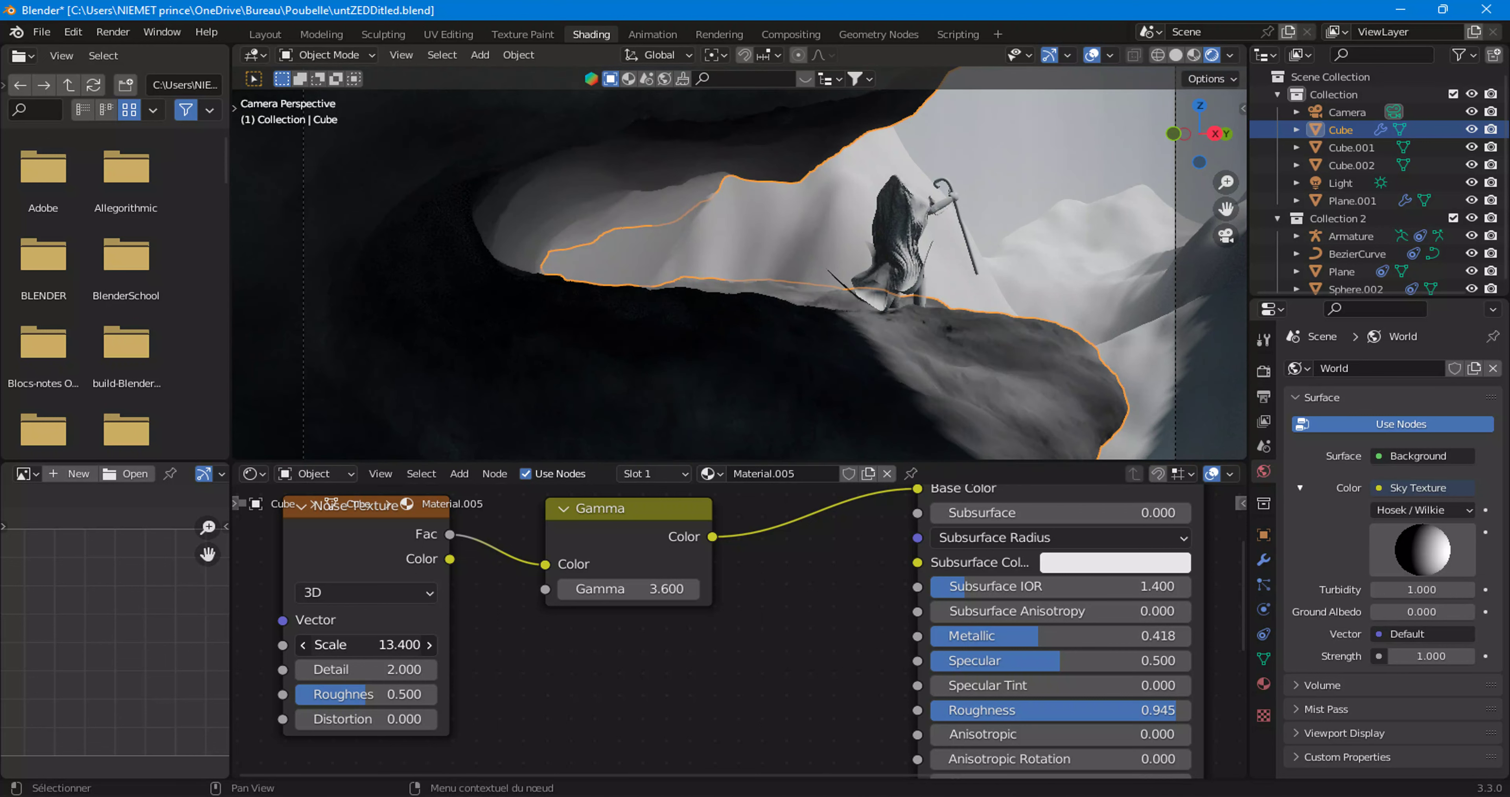
left_click(1007, 117)
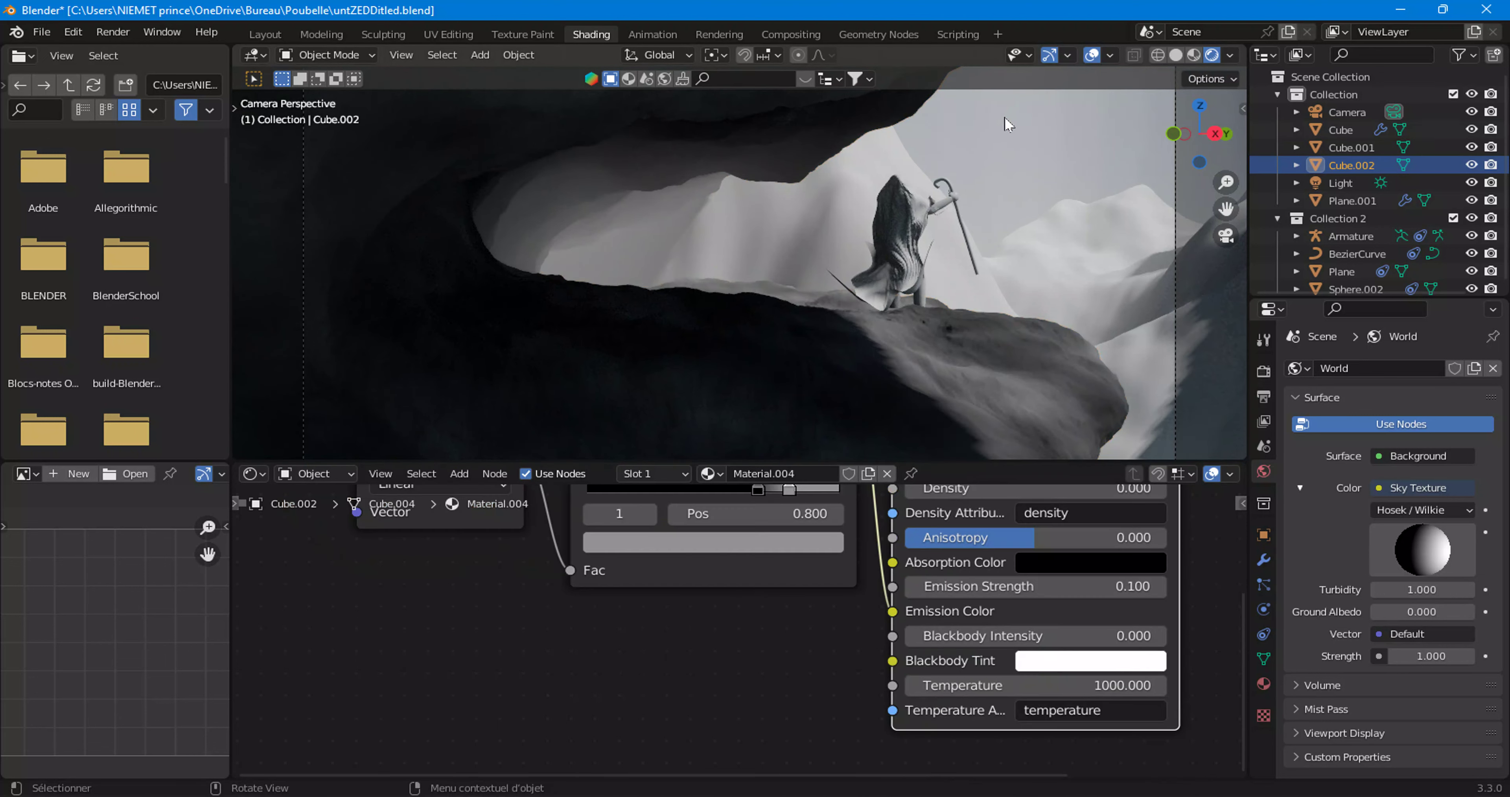
left_click(764, 352)
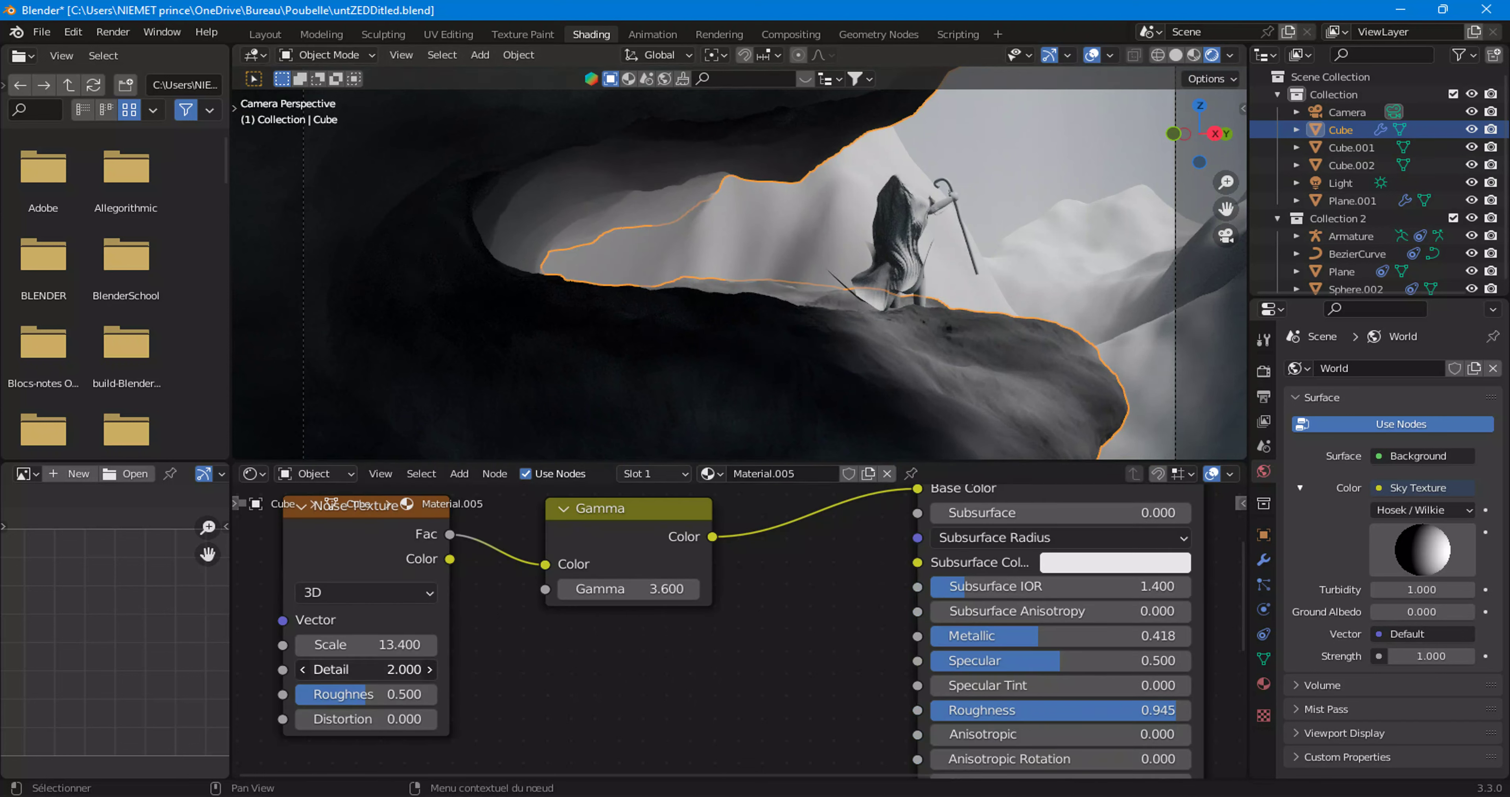
left_click_drag(366, 669, 410, 669)
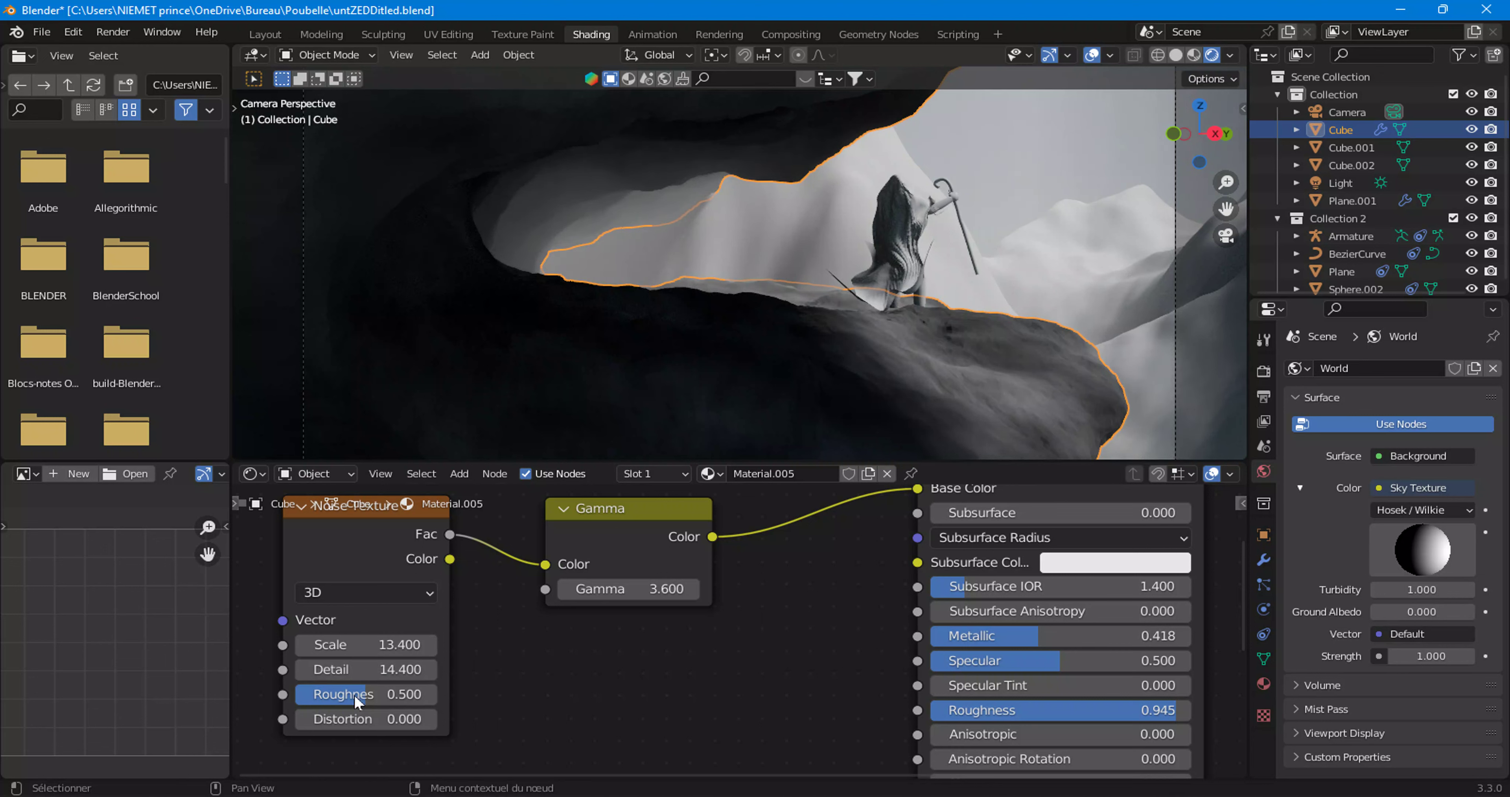
left_click_drag(356, 700, 372, 700)
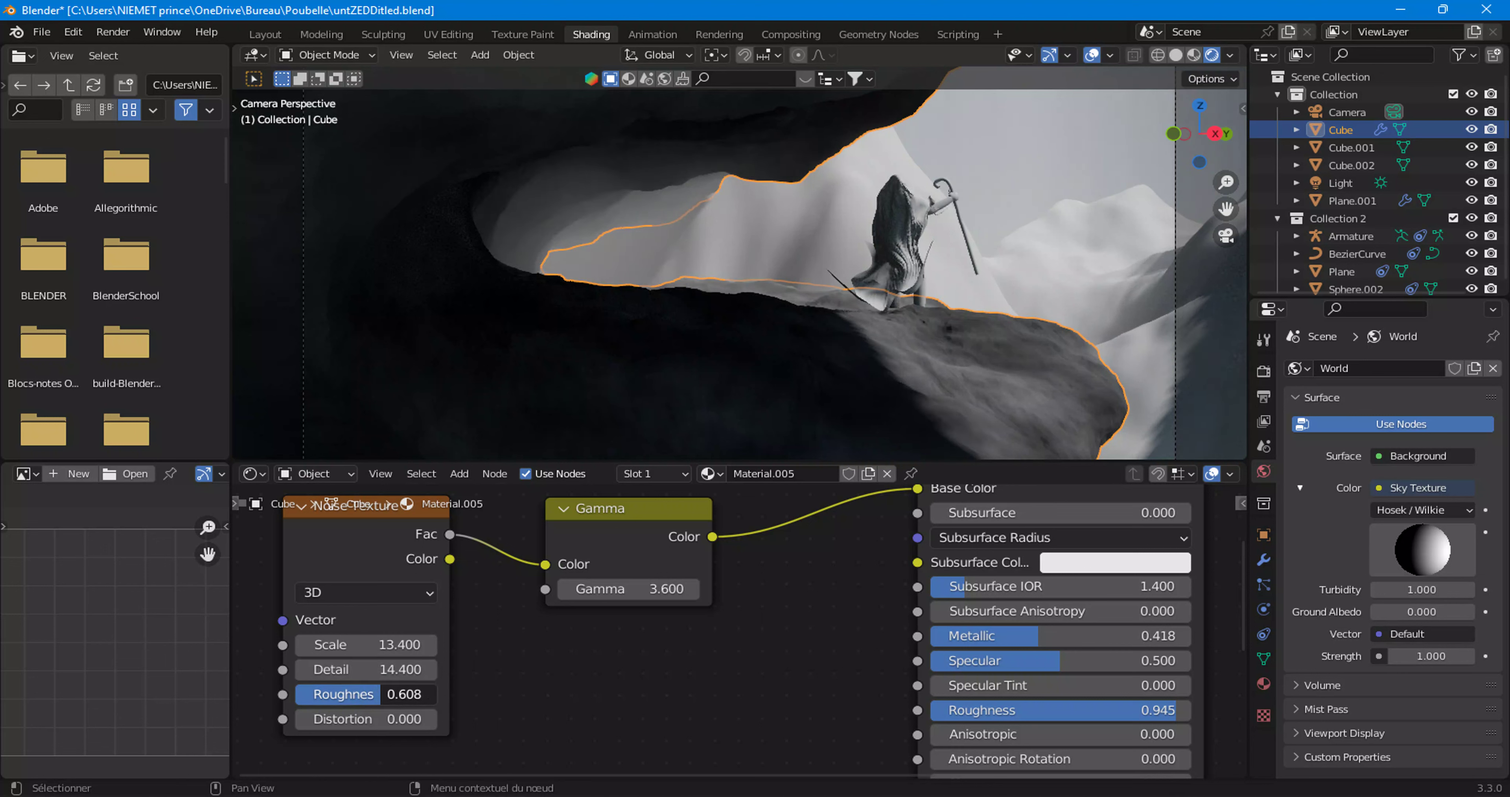
left_click(1023, 139)
left_click(648, 393)
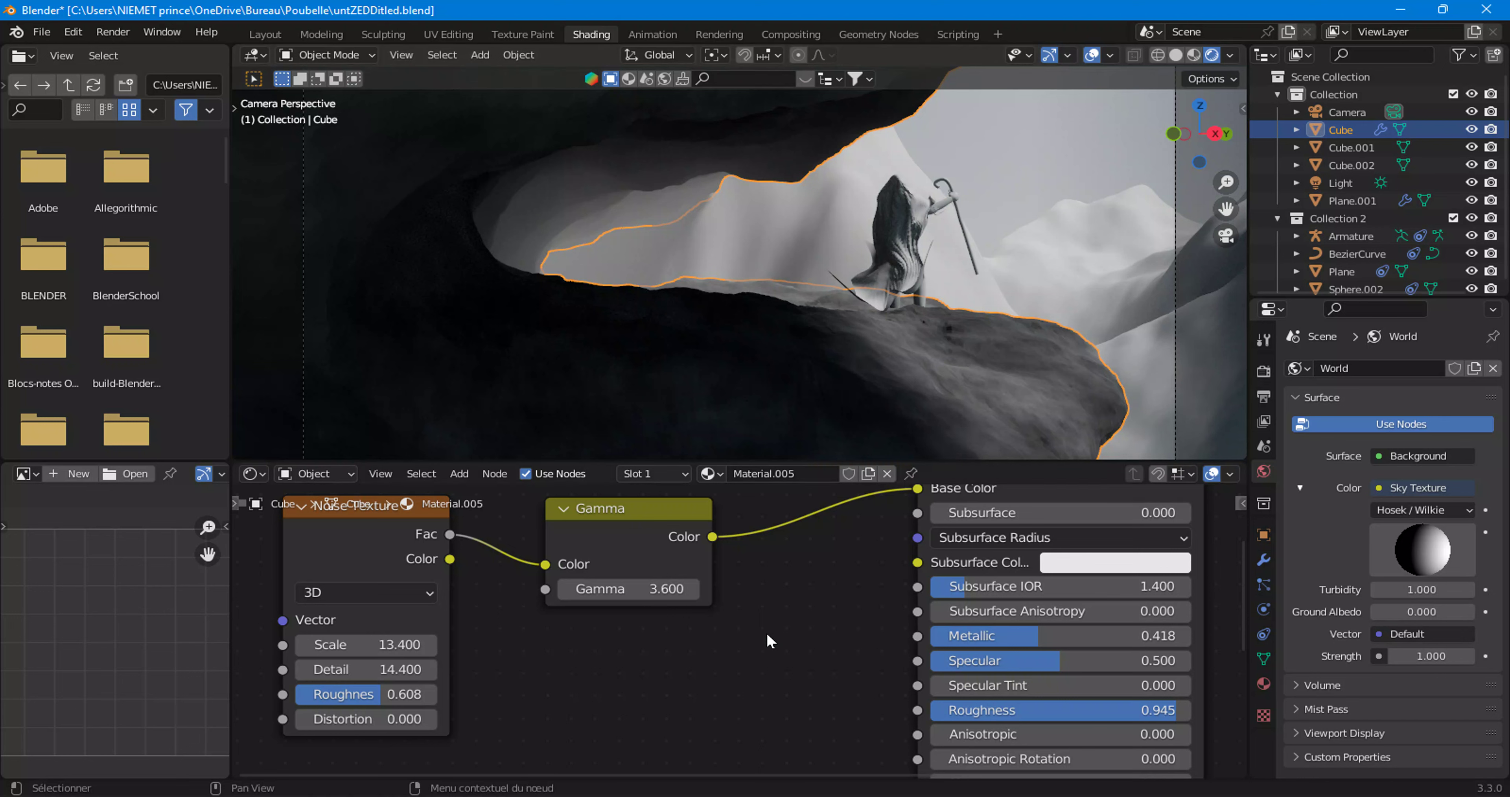
scroll(765, 633, "down", 1)
scroll(764, 633, "down", 1)
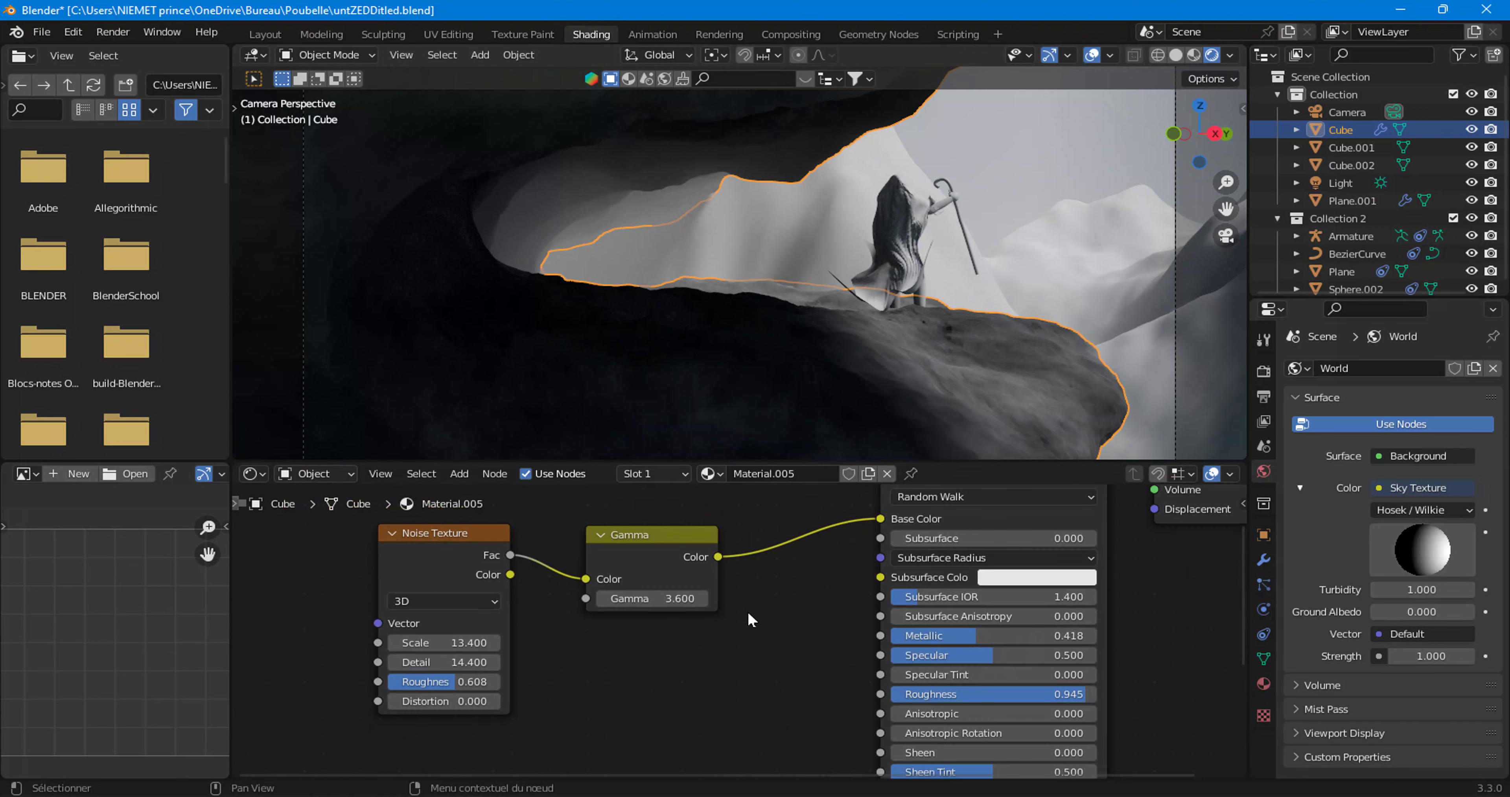
left_click(454, 479)
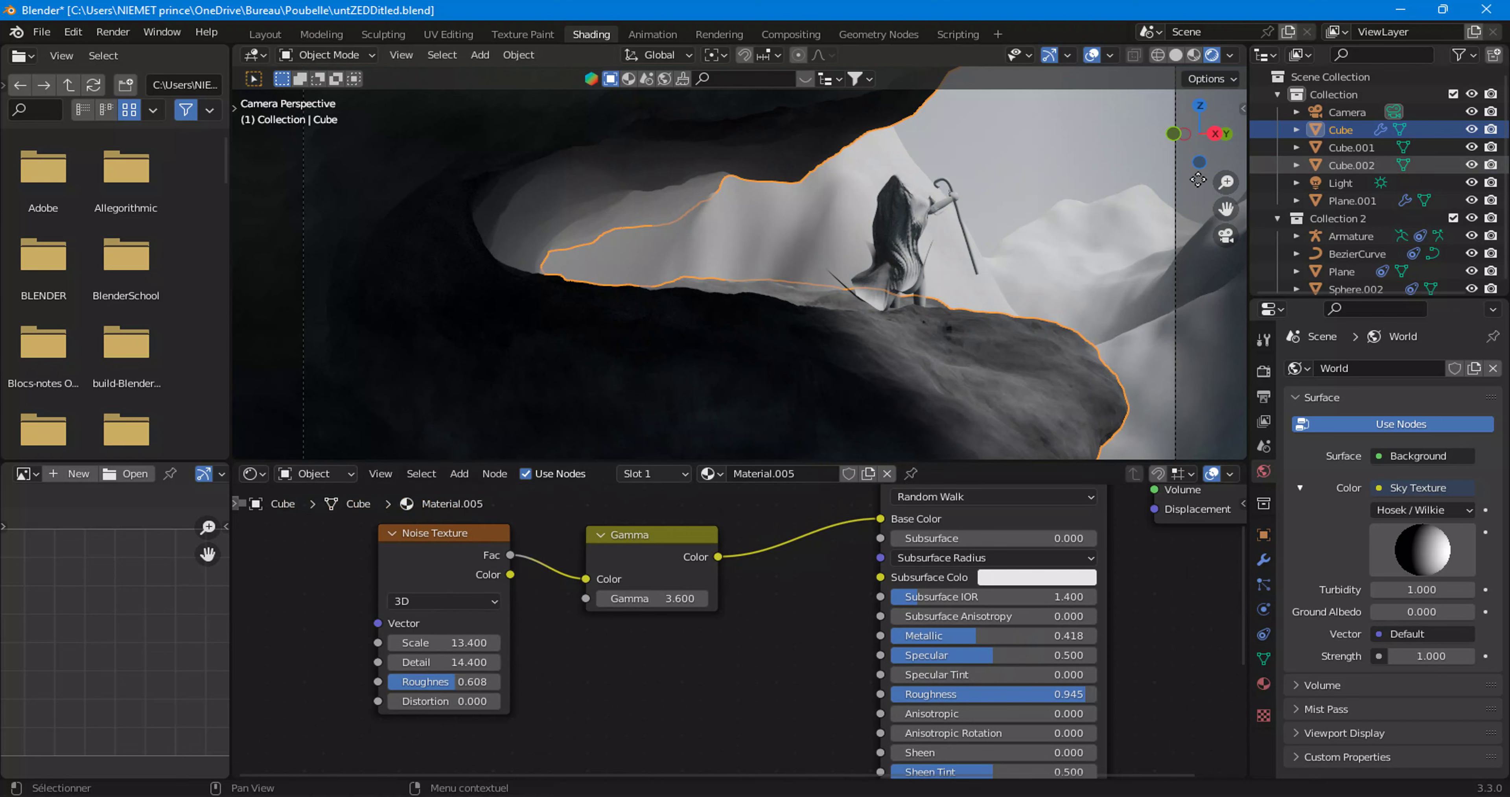
Step: Darken Plane.001's base colour to value 0.442
left_click(1172, 181)
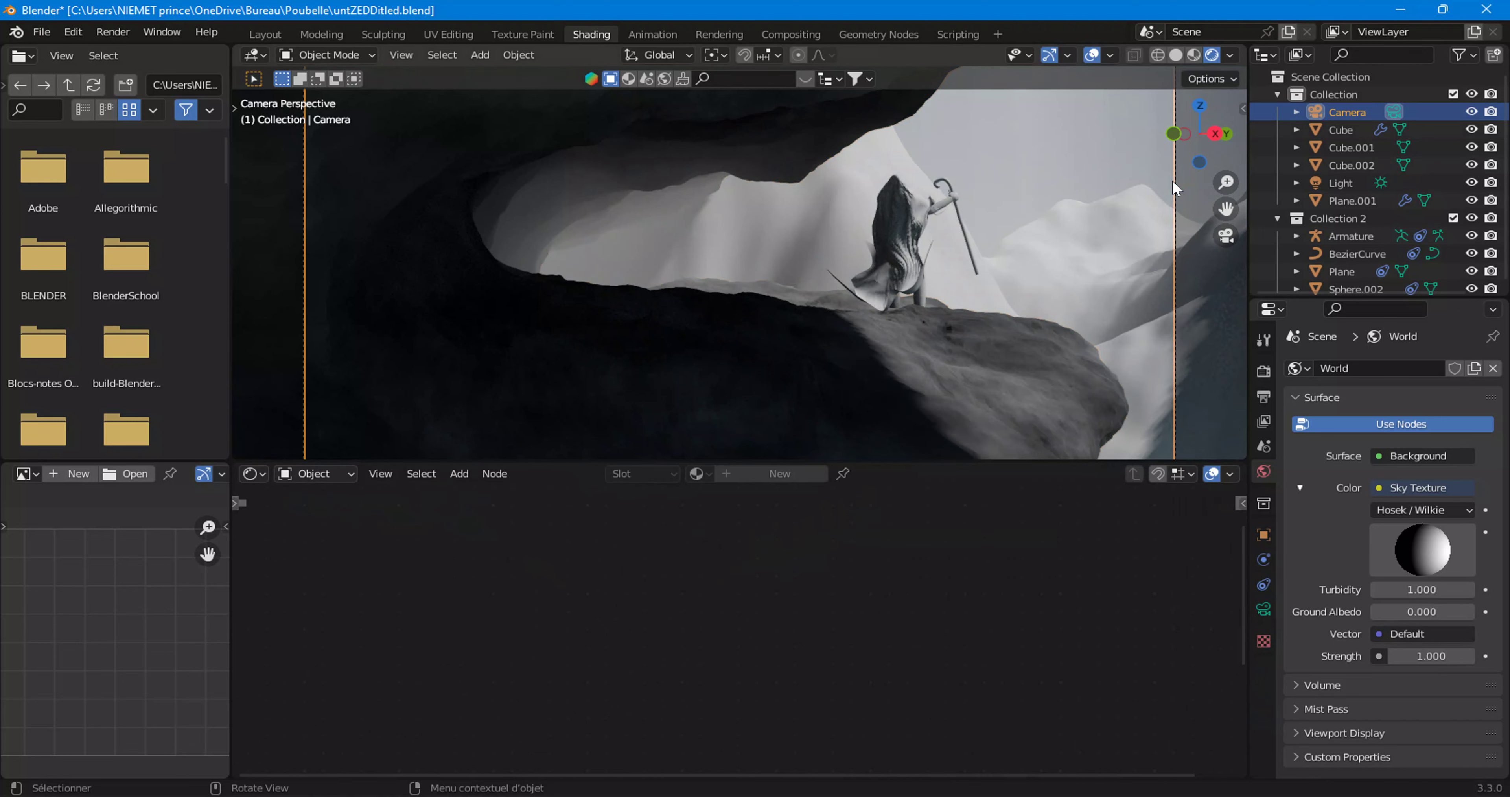
left_click(816, 220)
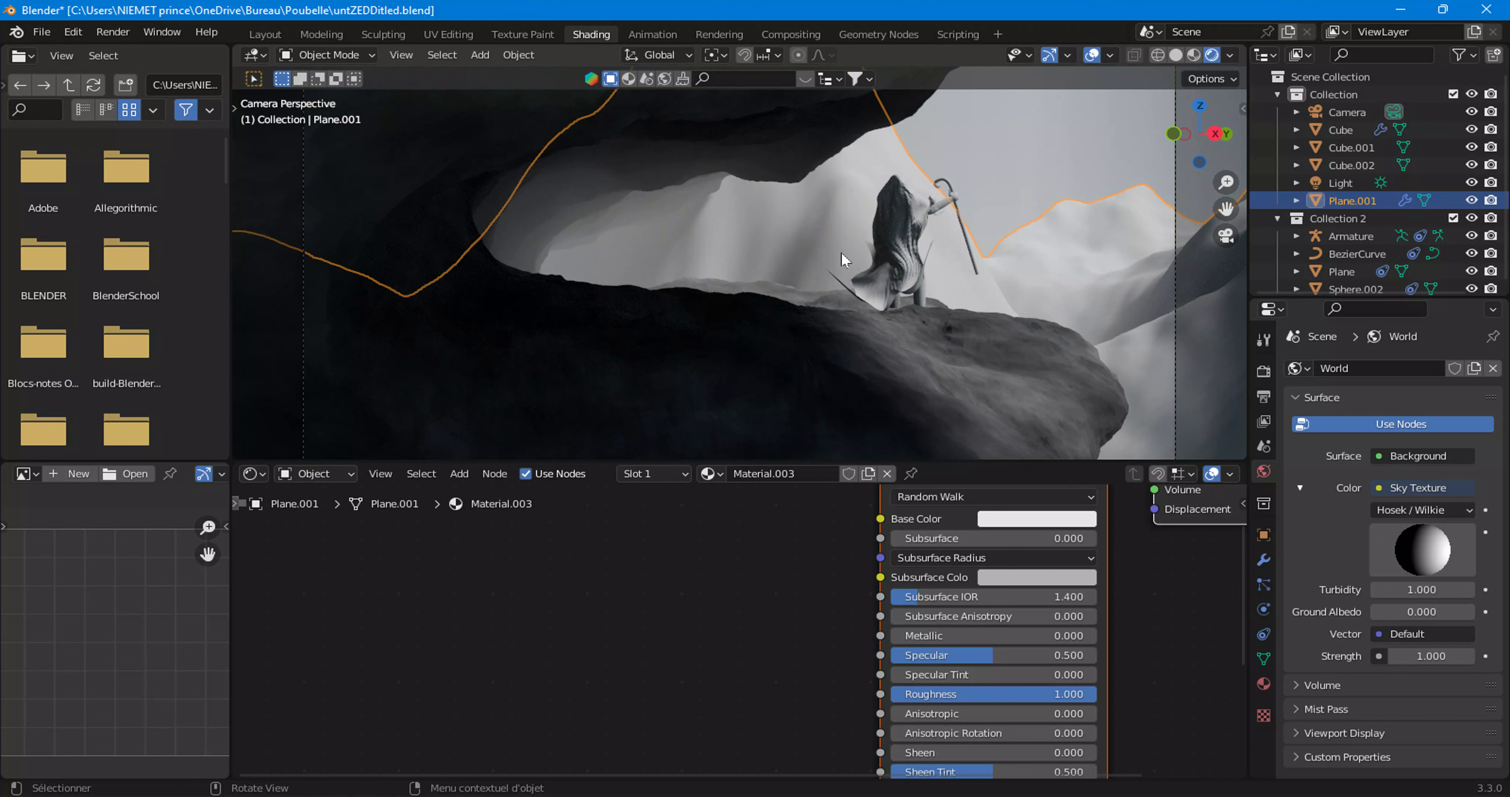
left_click(1001, 522)
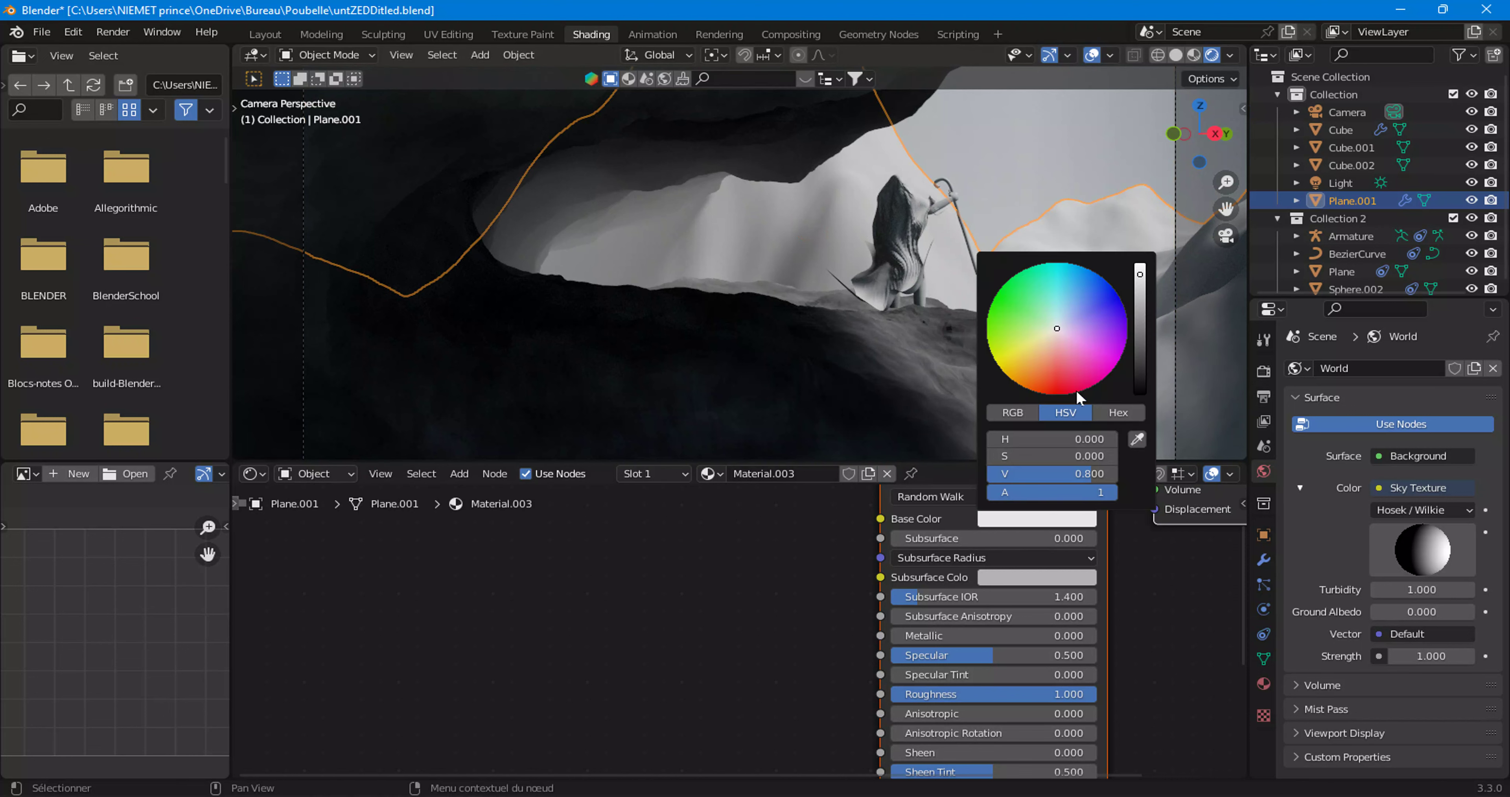
mouse_move(1139, 273)
left_mouse_down()
mouse_move(1140, 335)
mouse_move(1139, 320)
left_mouse_up()
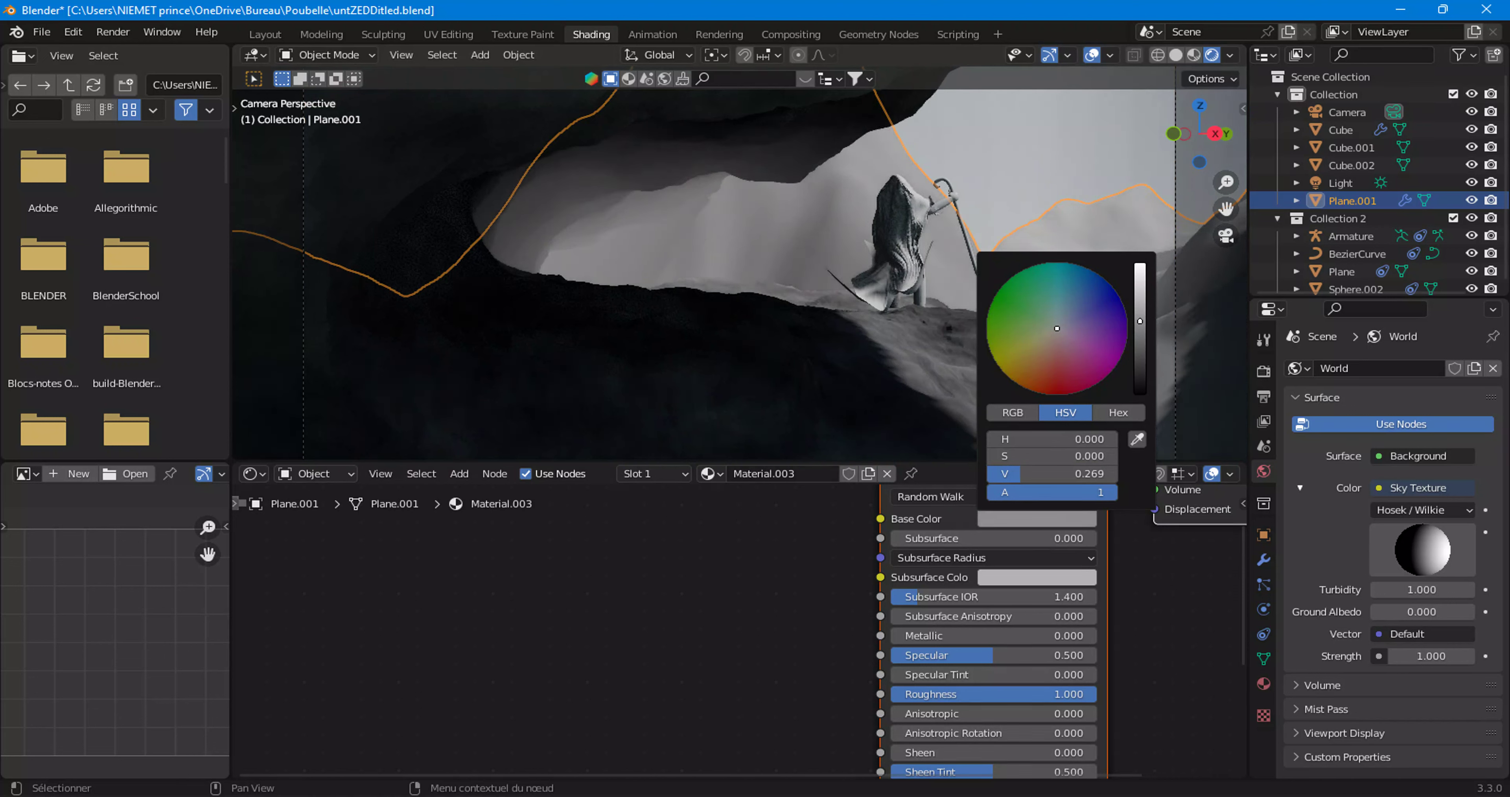
left_click(993, 134)
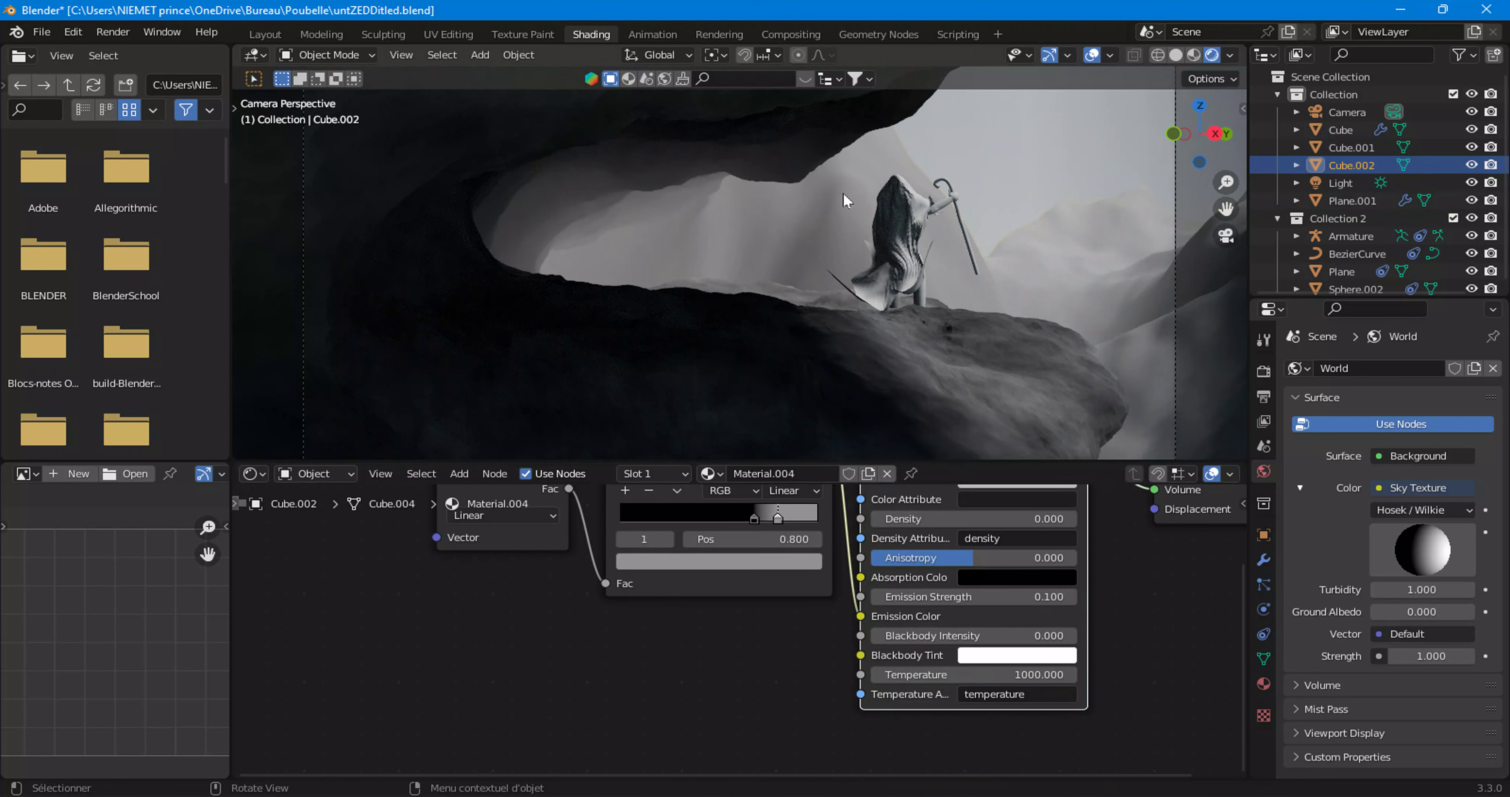
left_click(777, 218)
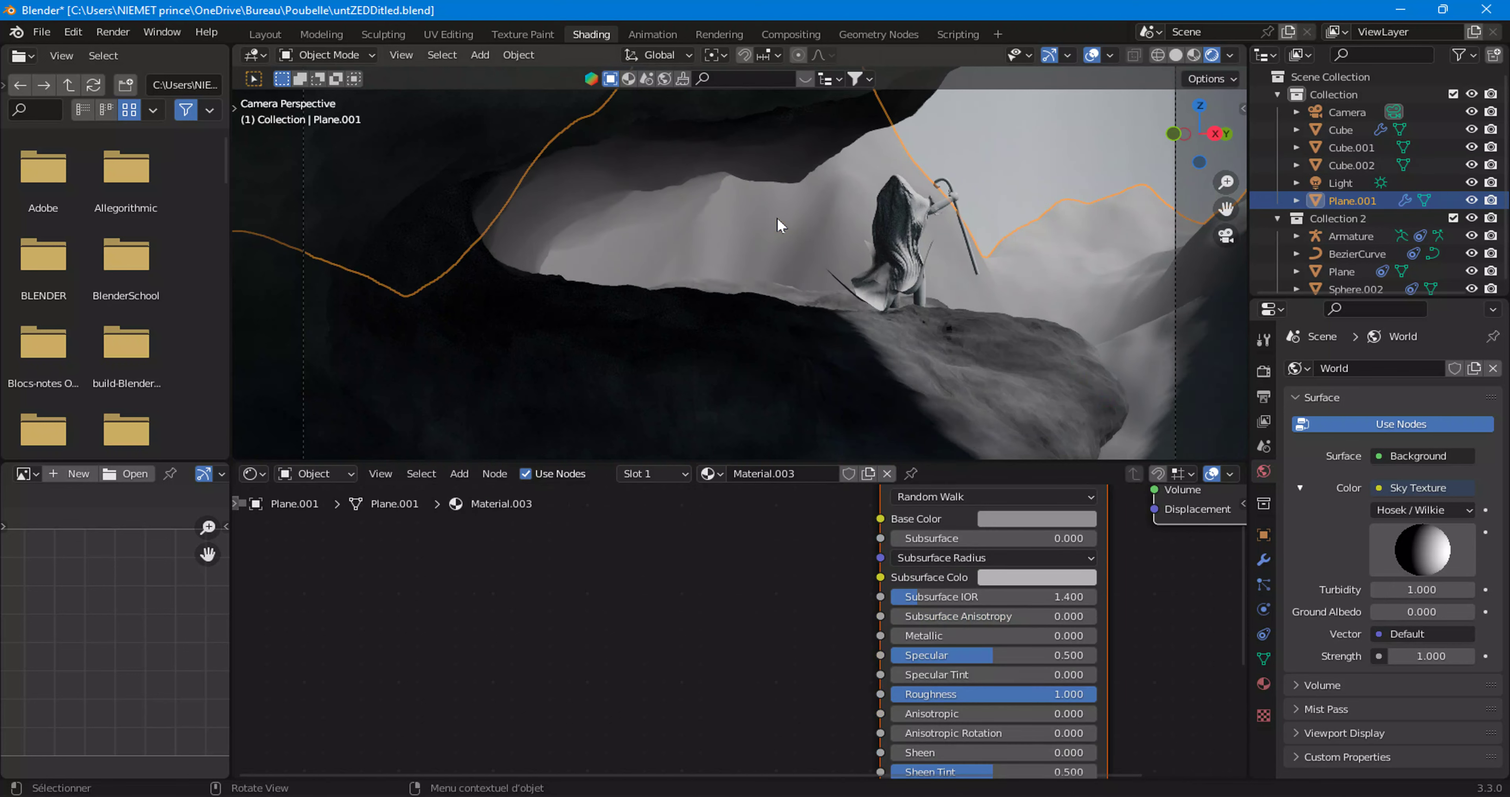
left_click(1071, 523)
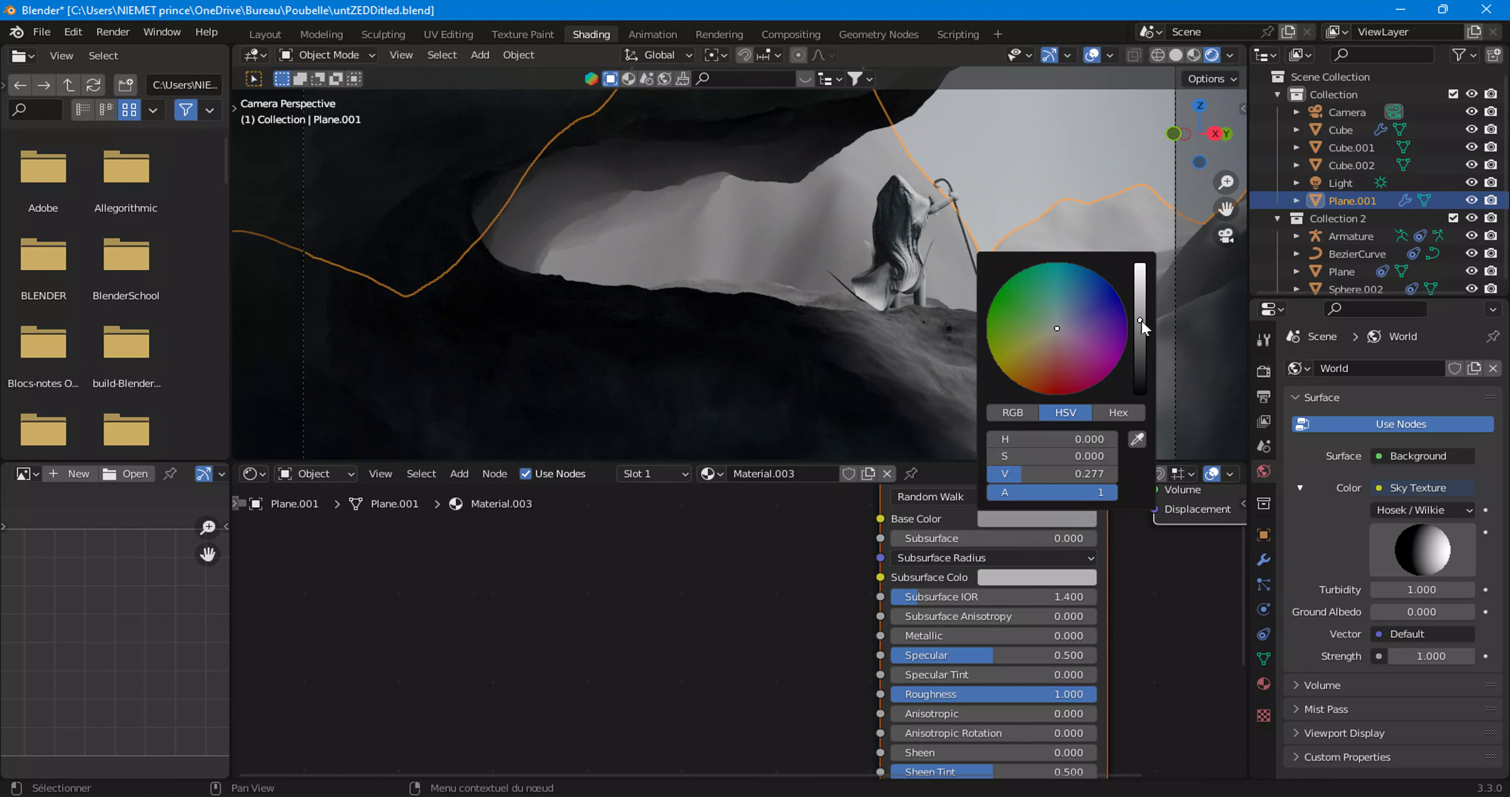
left_click_drag(1141, 318, 1140, 302)
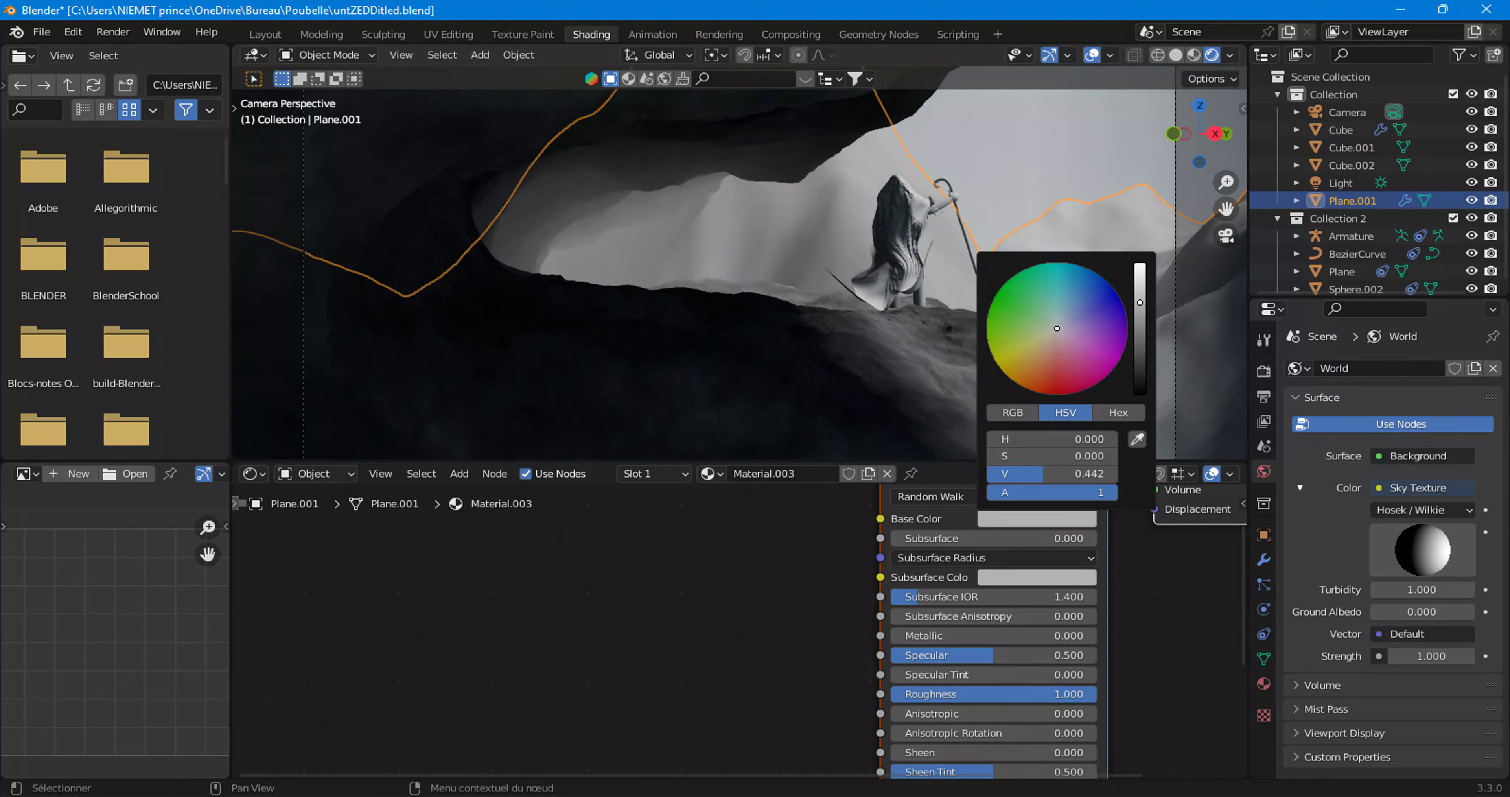
left_click(1021, 136)
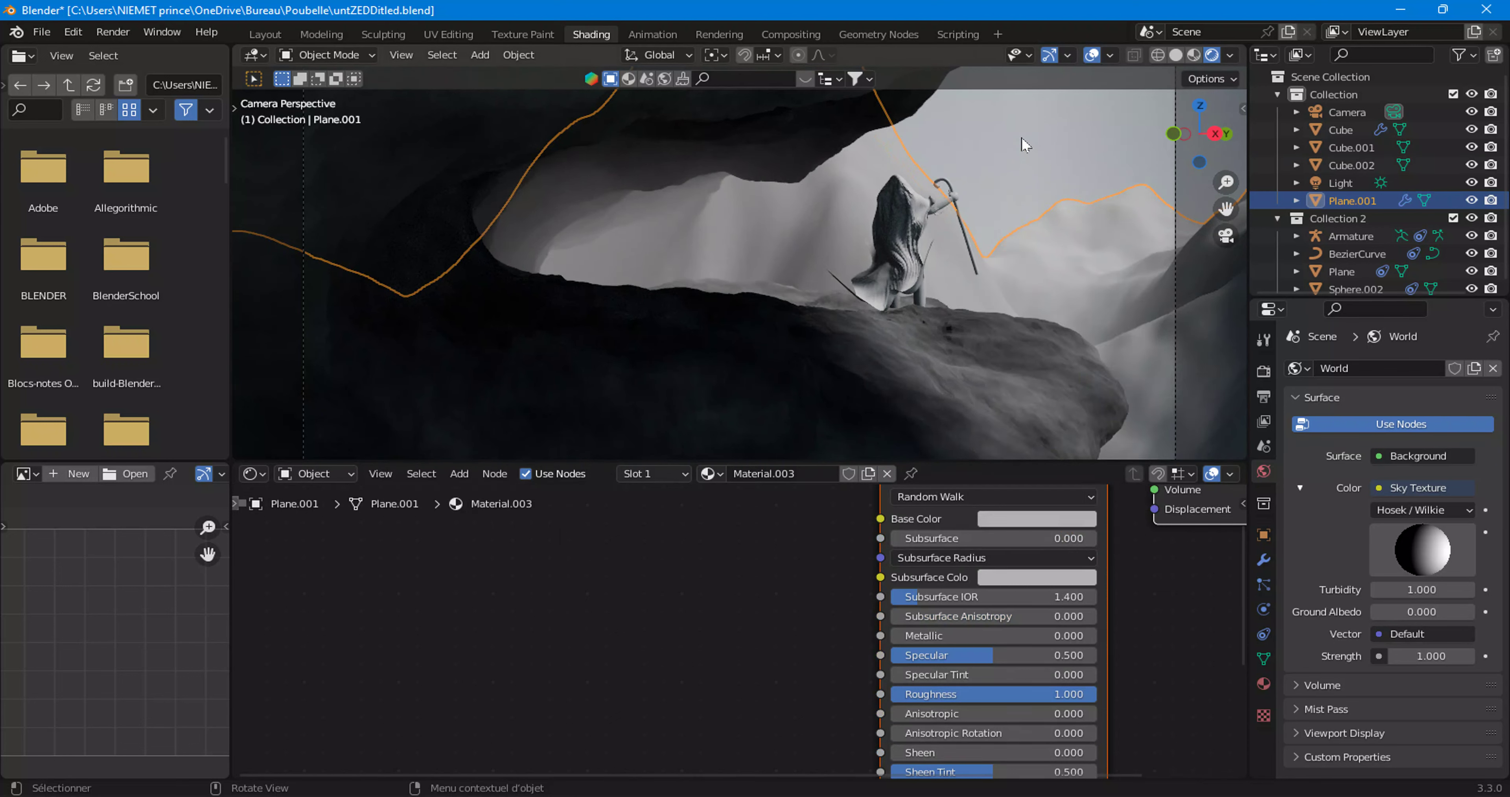
Step: Dim the light stop of Cube.002's fog ColorRamp to value about 0.193
left_click(1021, 138)
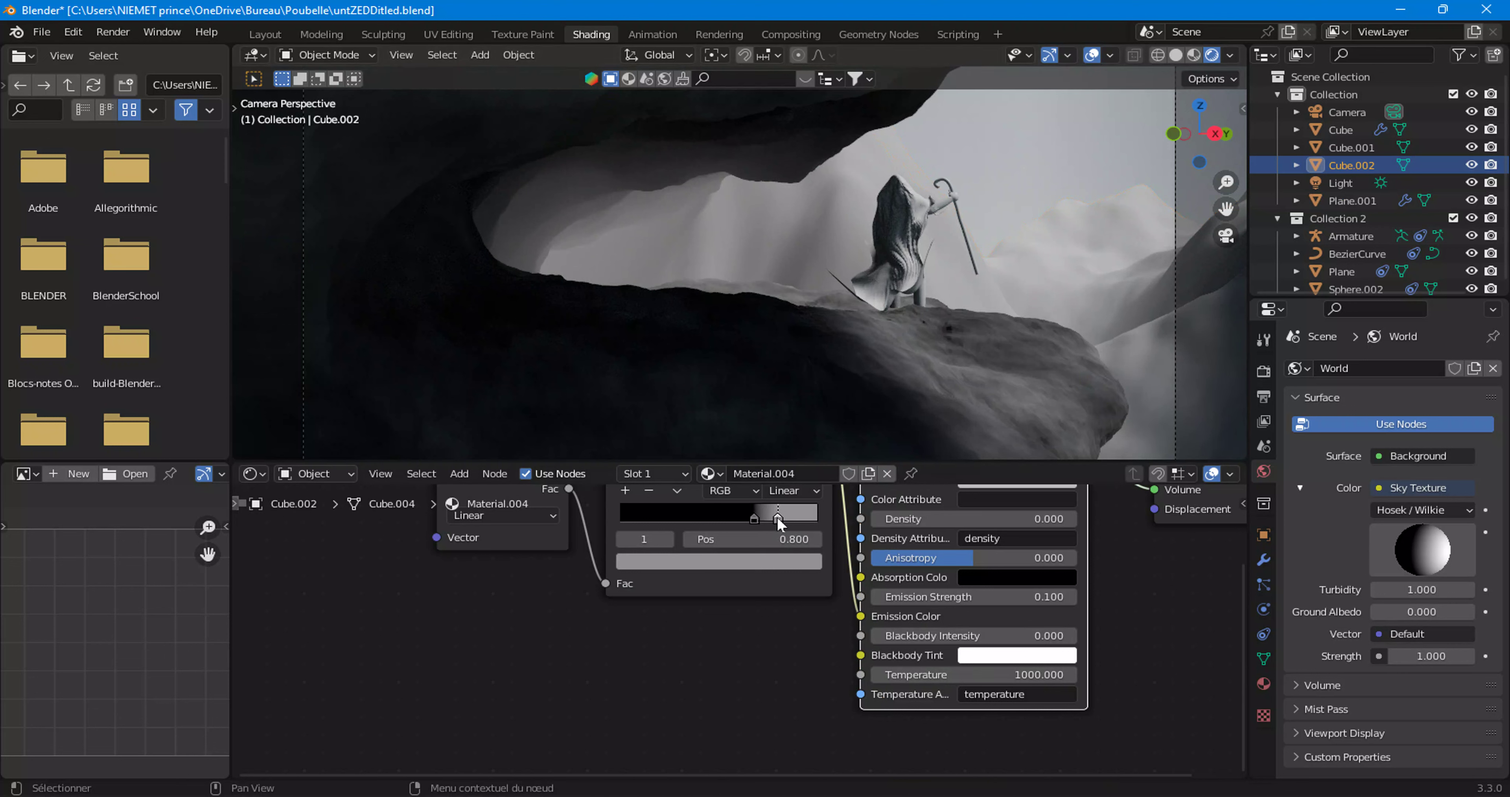
left_click(775, 561)
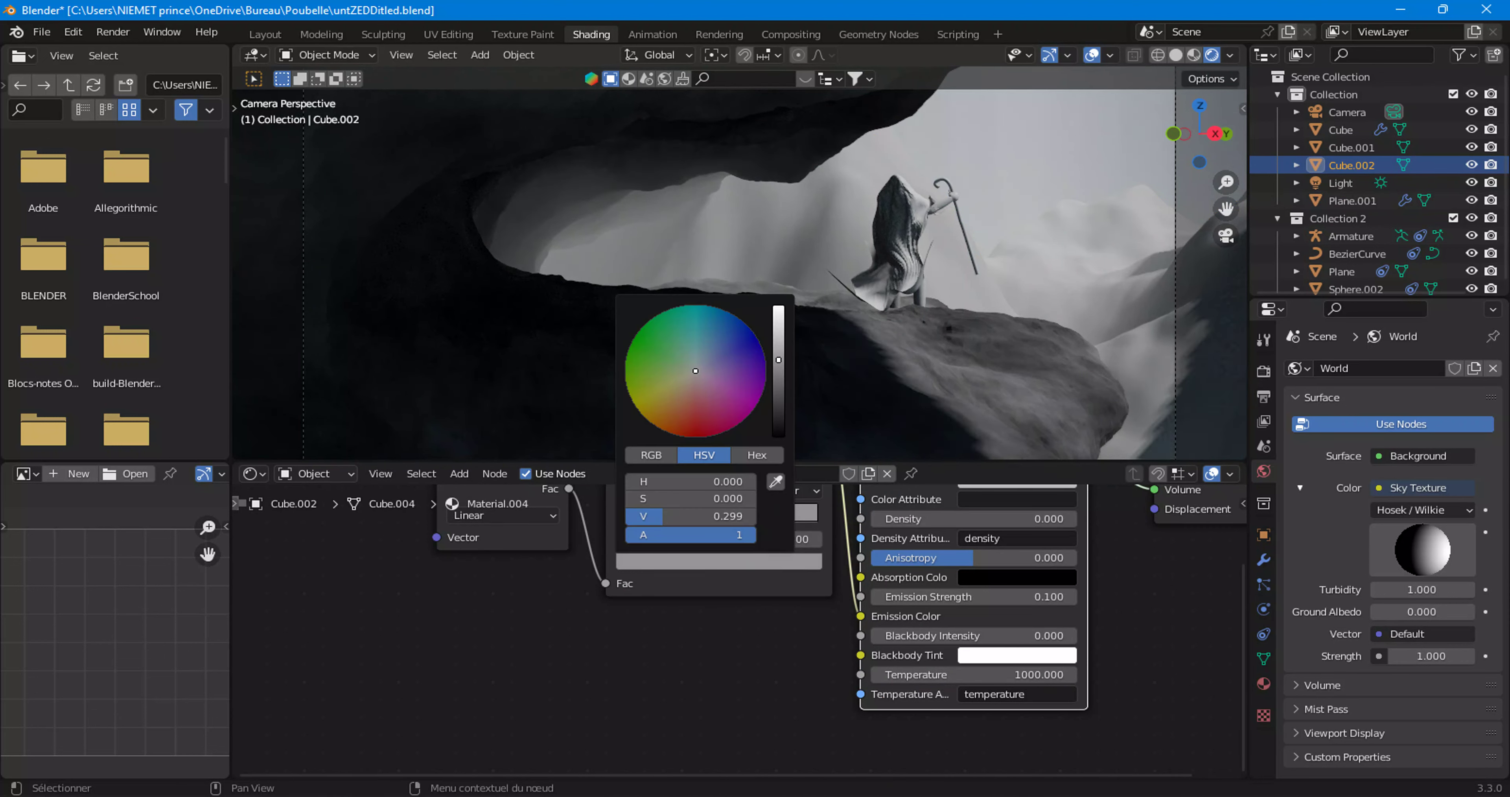
left_click_drag(784, 370, 778, 373)
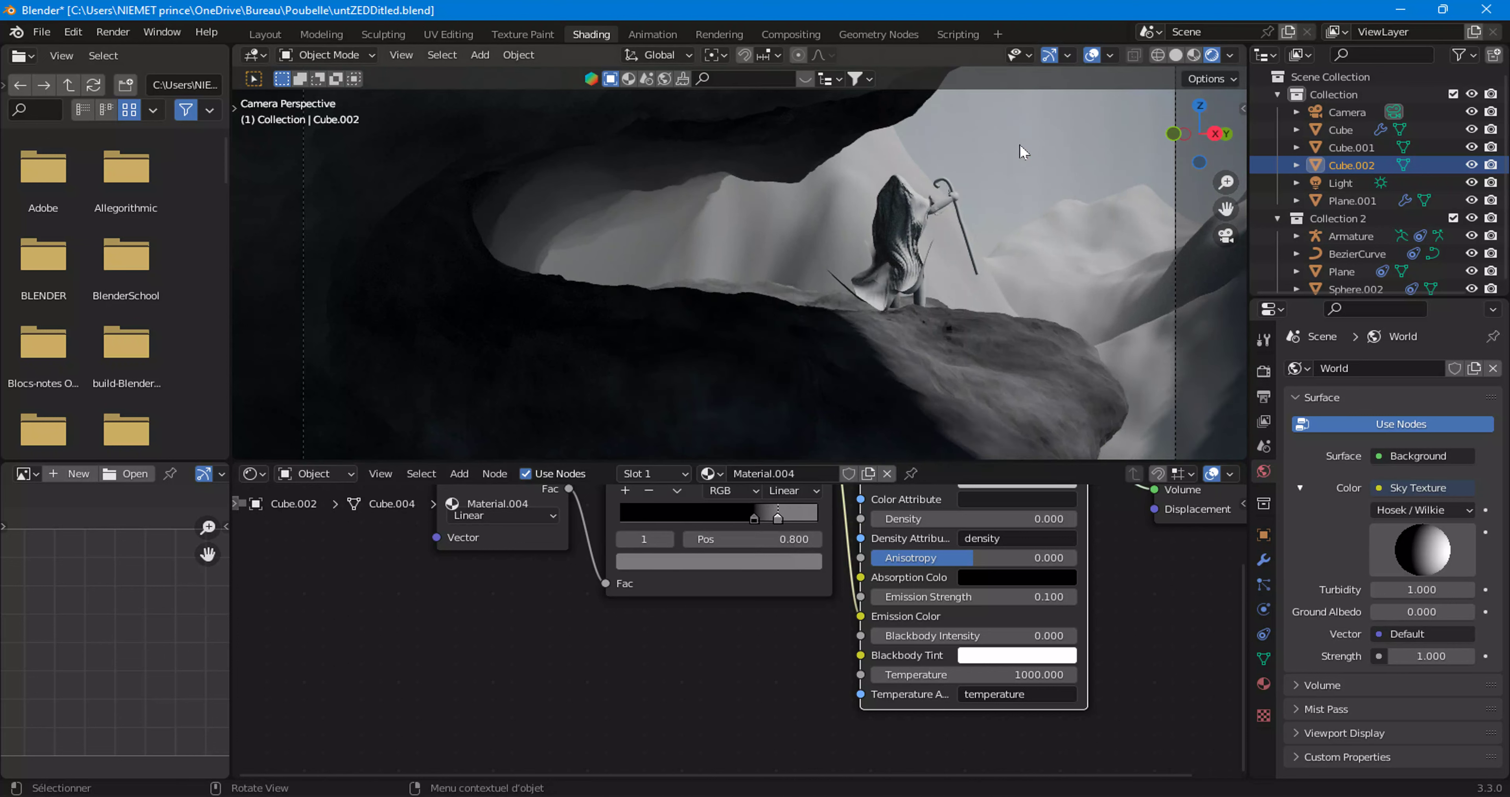
left_click(785, 406)
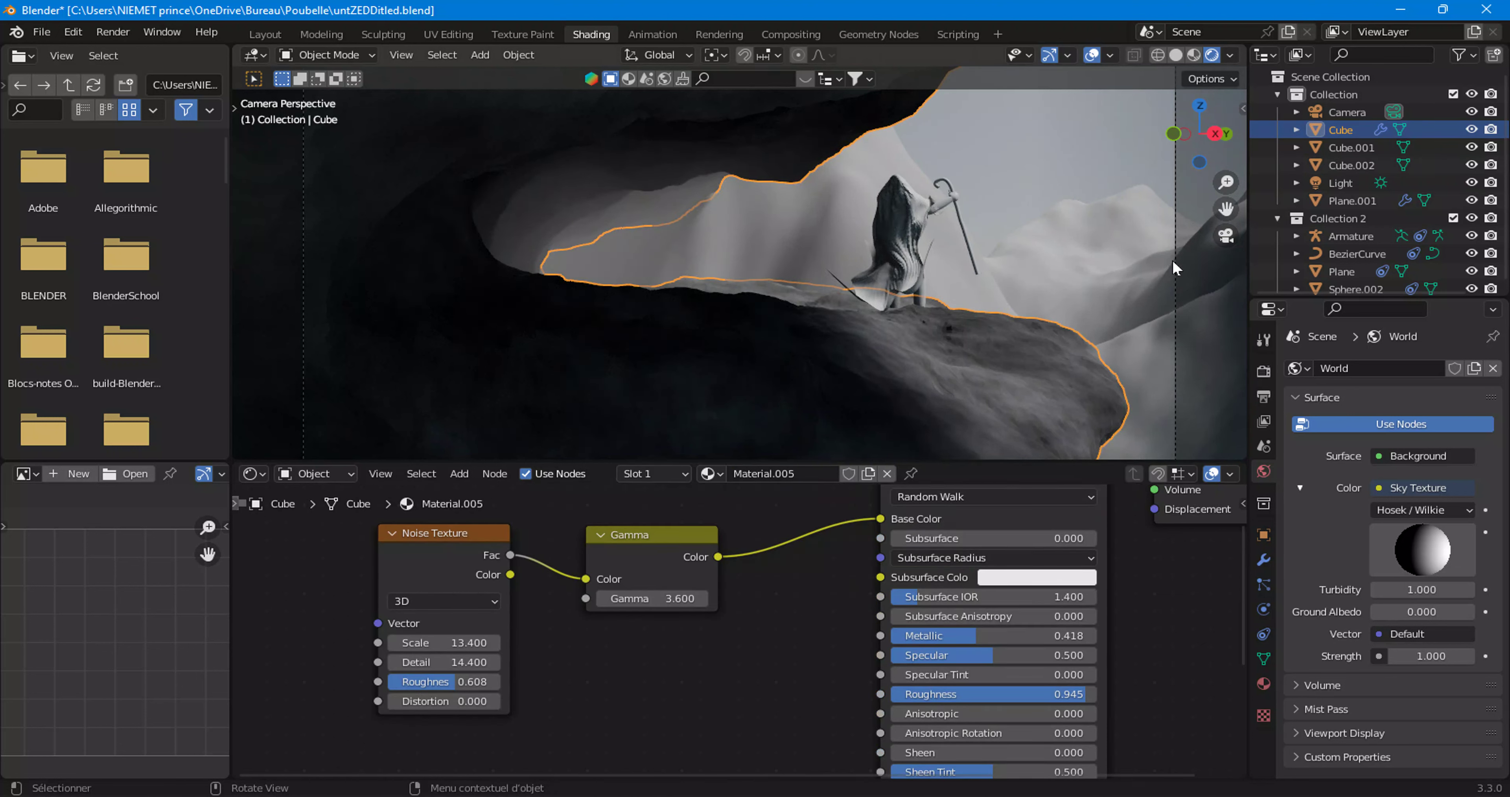
Step: Enable Depth of Field in the camera's properties
left_click(1324, 113)
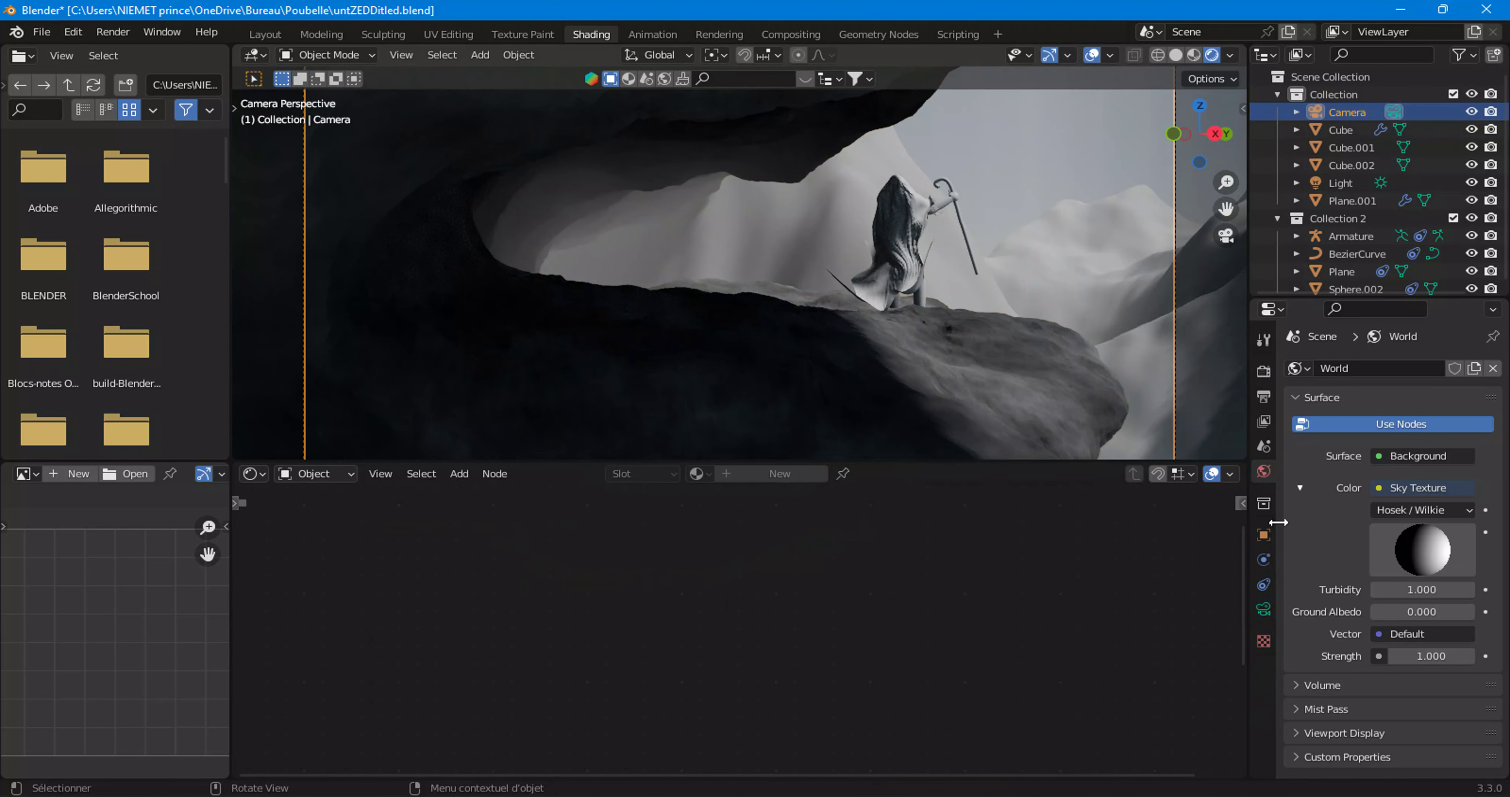
left_click(1264, 609)
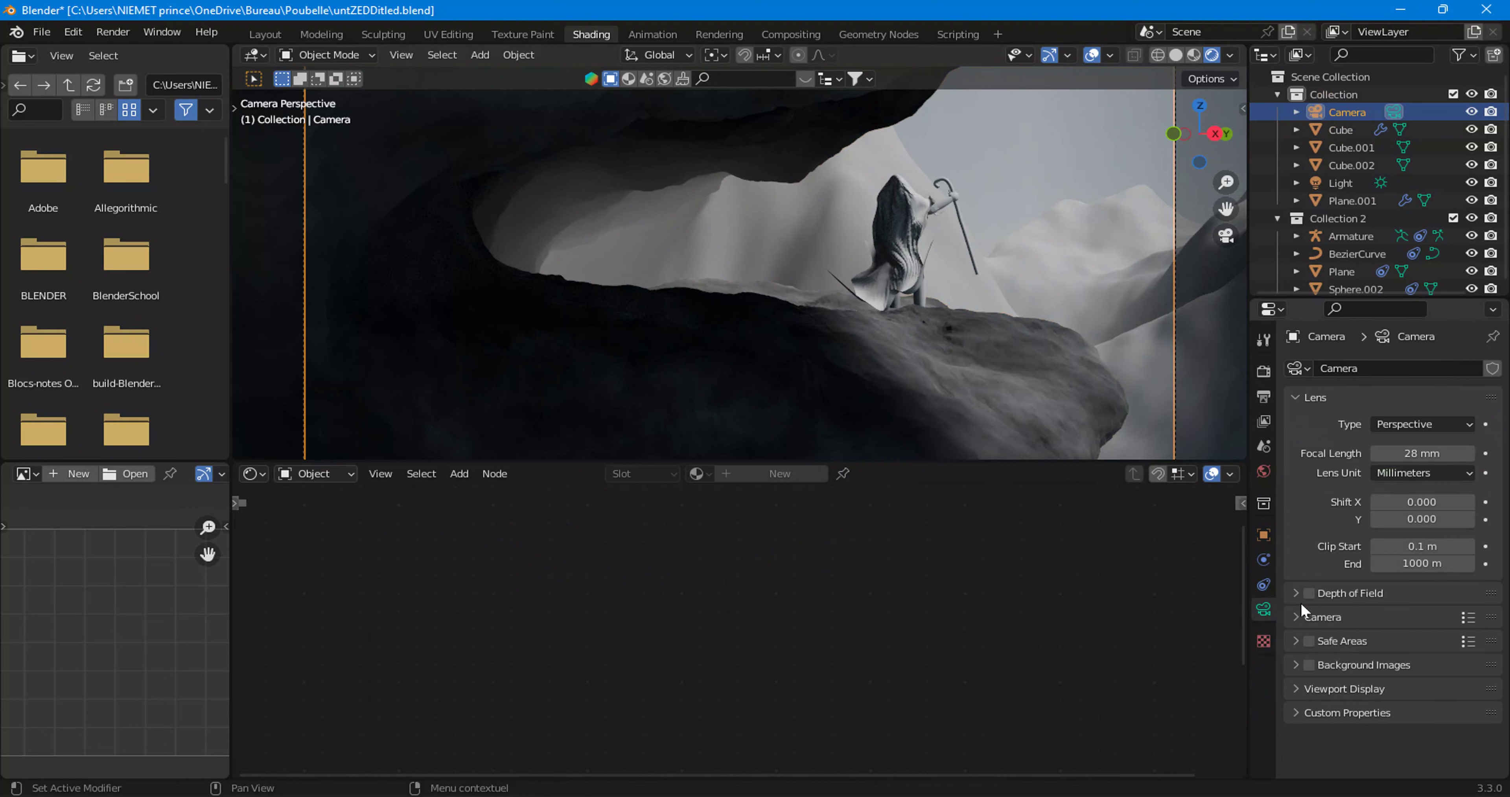
left_click(1309, 593)
left_click(1297, 593)
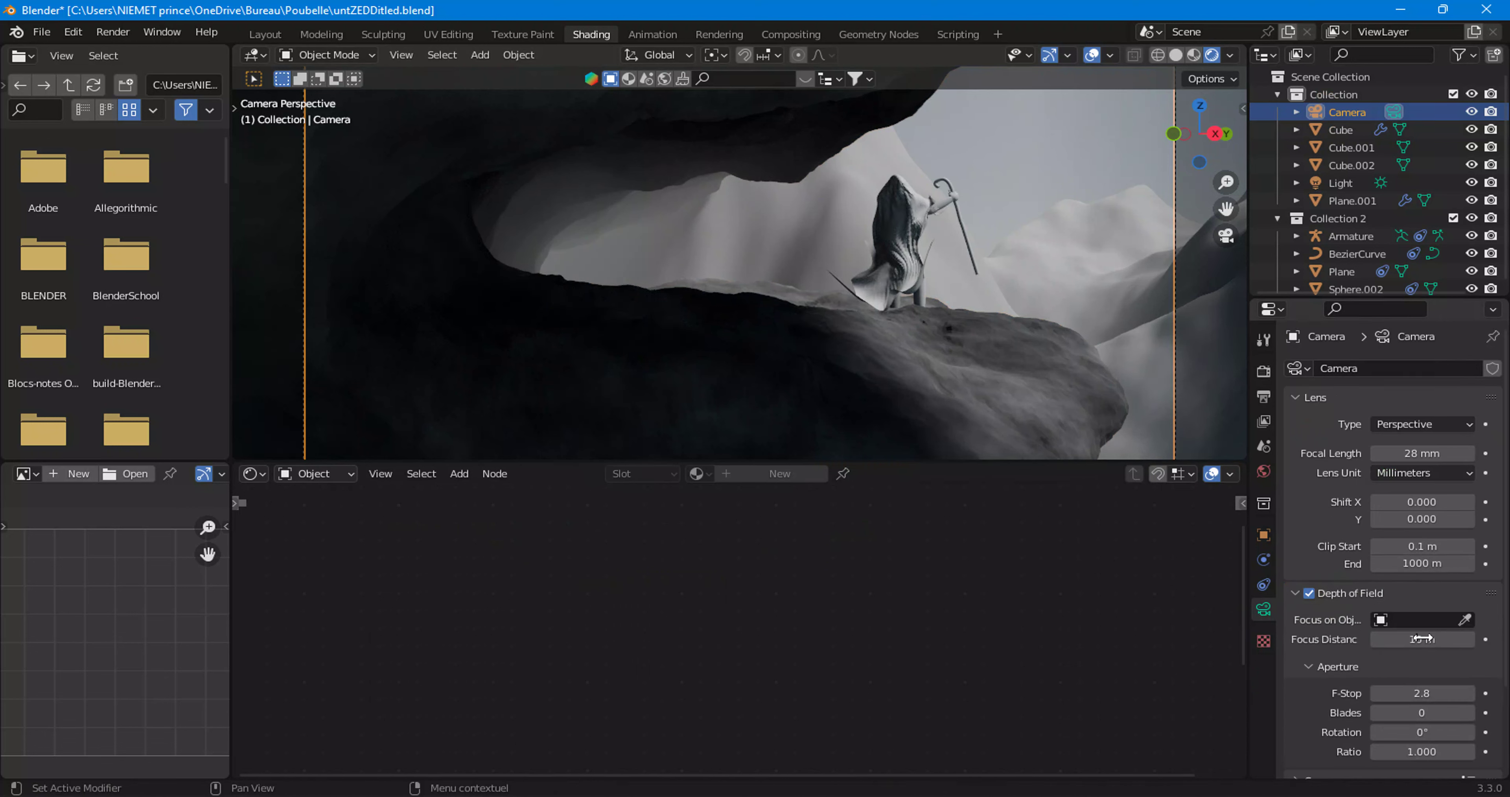
Step: Set the camera Focus Distance to 2.1 m so the figure is sharp
left_click_drag(1441, 631, 1389, 639)
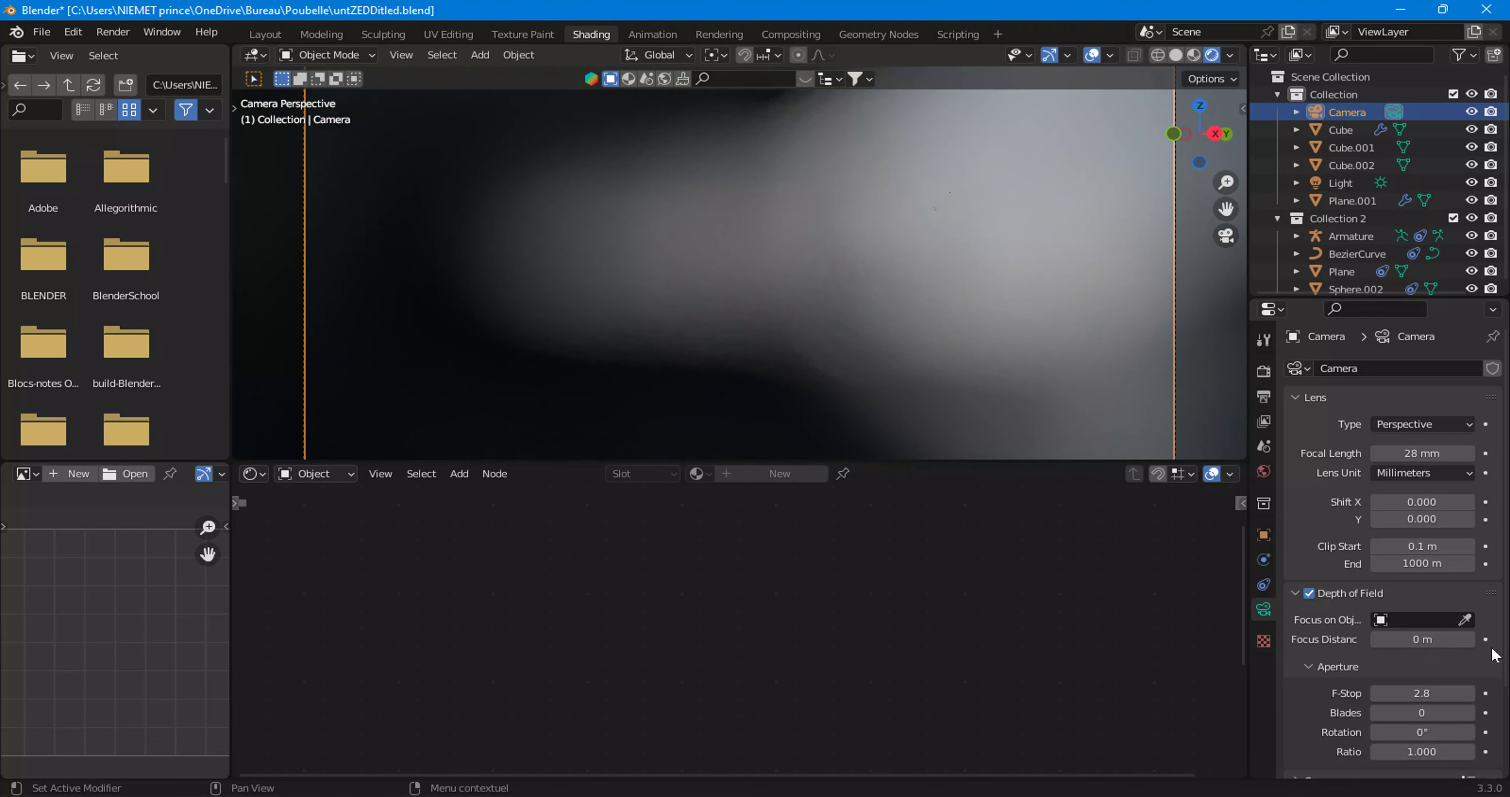
left_click(1468, 640)
left_click(1469, 639)
left_click(1469, 640)
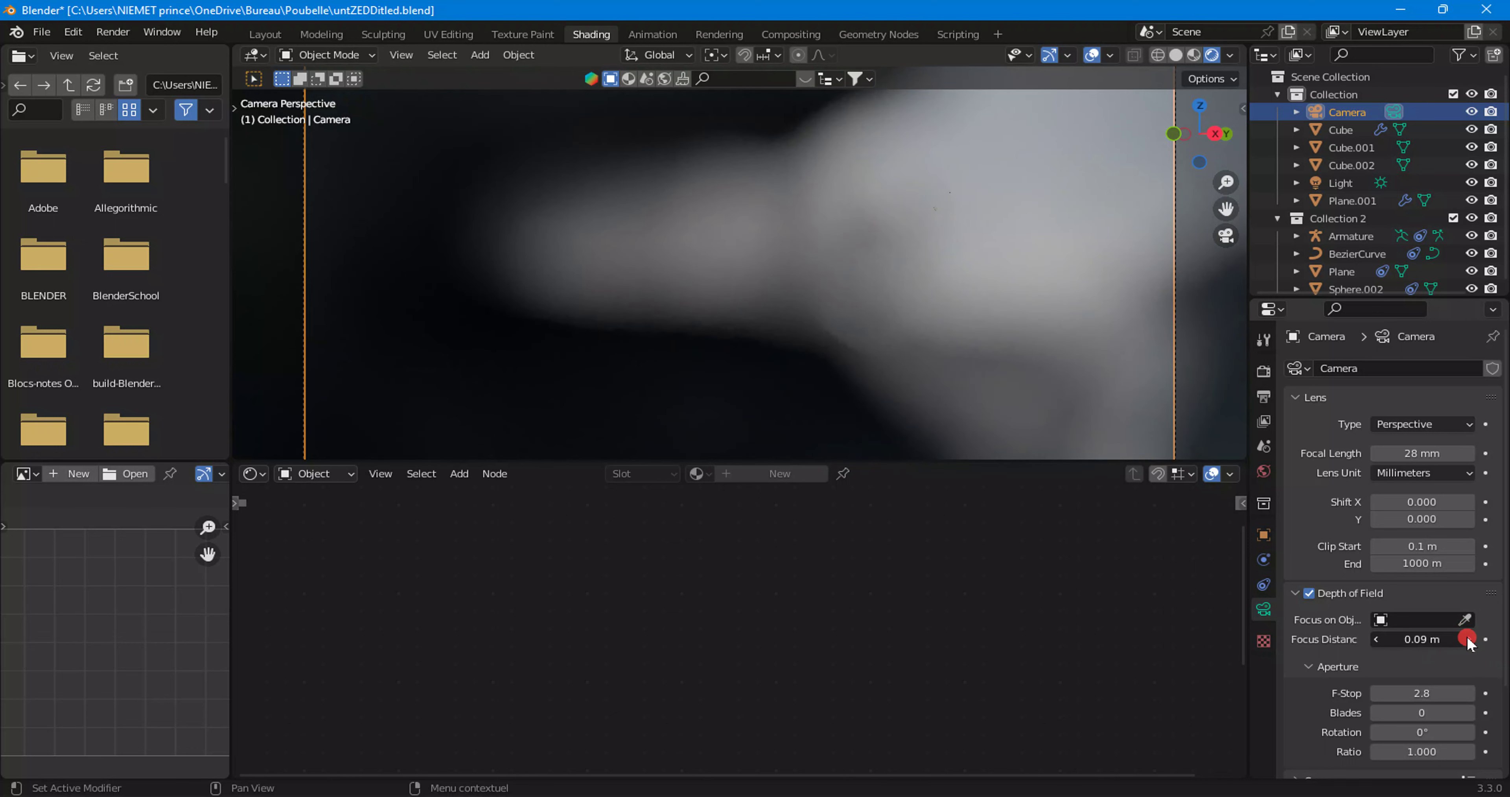
left_click(1469, 639)
left_click(1469, 640)
left_click(1468, 640)
left_click(1468, 639)
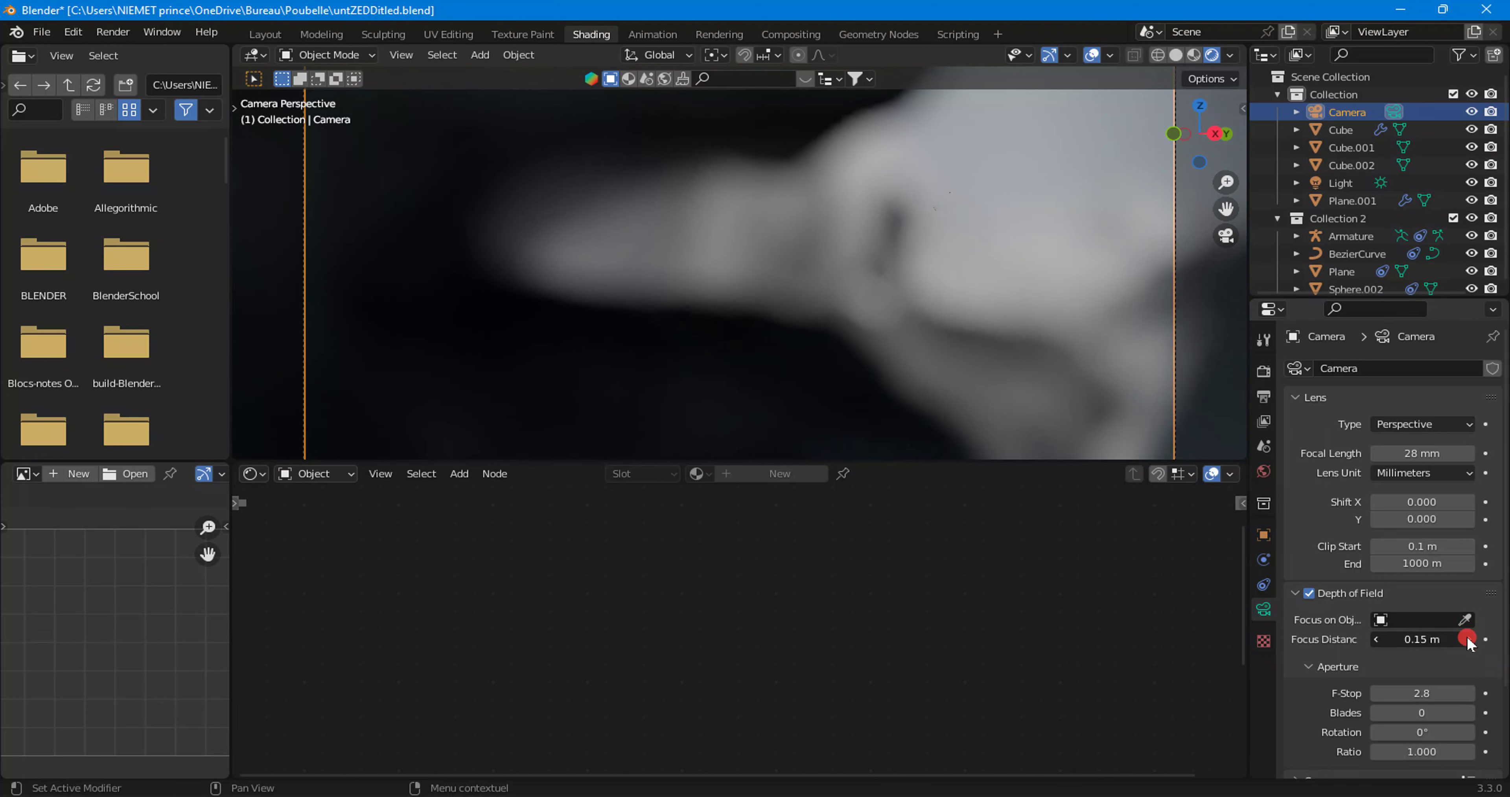
left_click(1469, 640)
left_click(1468, 640)
left_click(1468, 640)
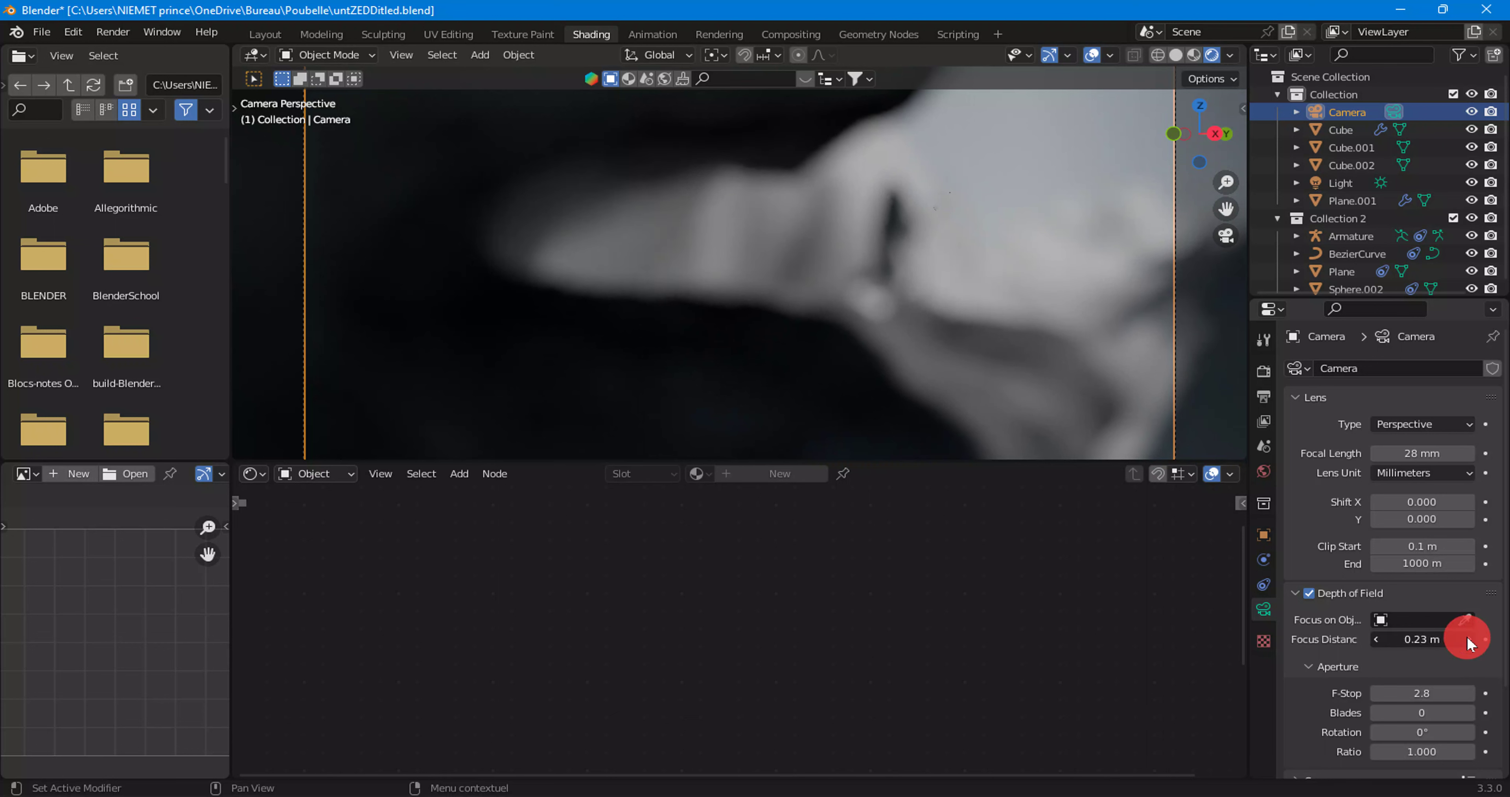
left_click(1468, 640)
left_click(1468, 640)
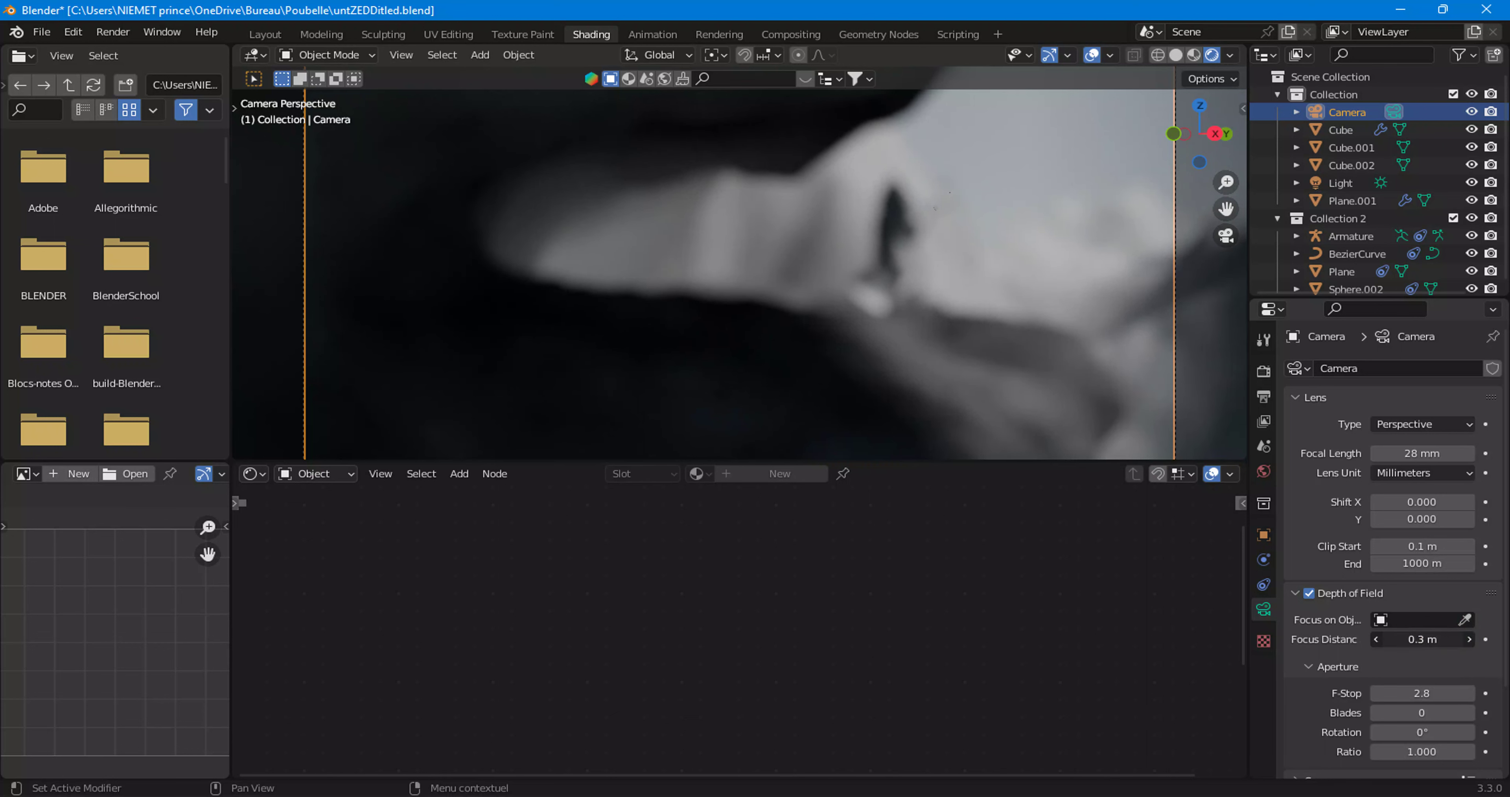
mouse_move(1422, 639)
left_mouse_down()
mouse_move(1466, 639)
mouse_move(1425, 639)
left_mouse_up()
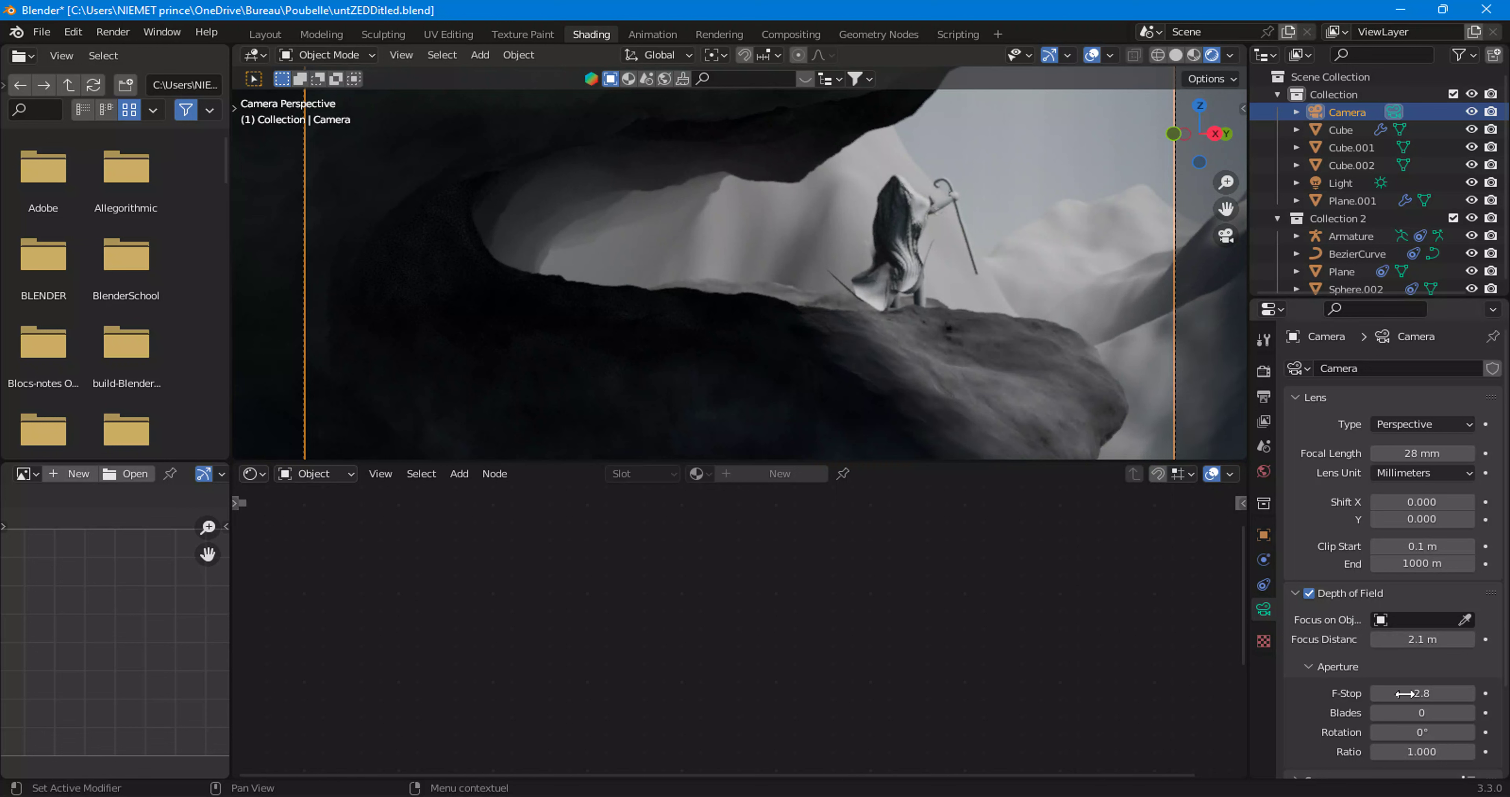
Step: Try camera F-Stop values of 2.5 and 3.0
mouse_move(1418, 693)
left_mouse_down()
mouse_move(1383, 693)
mouse_move(1436, 692)
left_mouse_up()
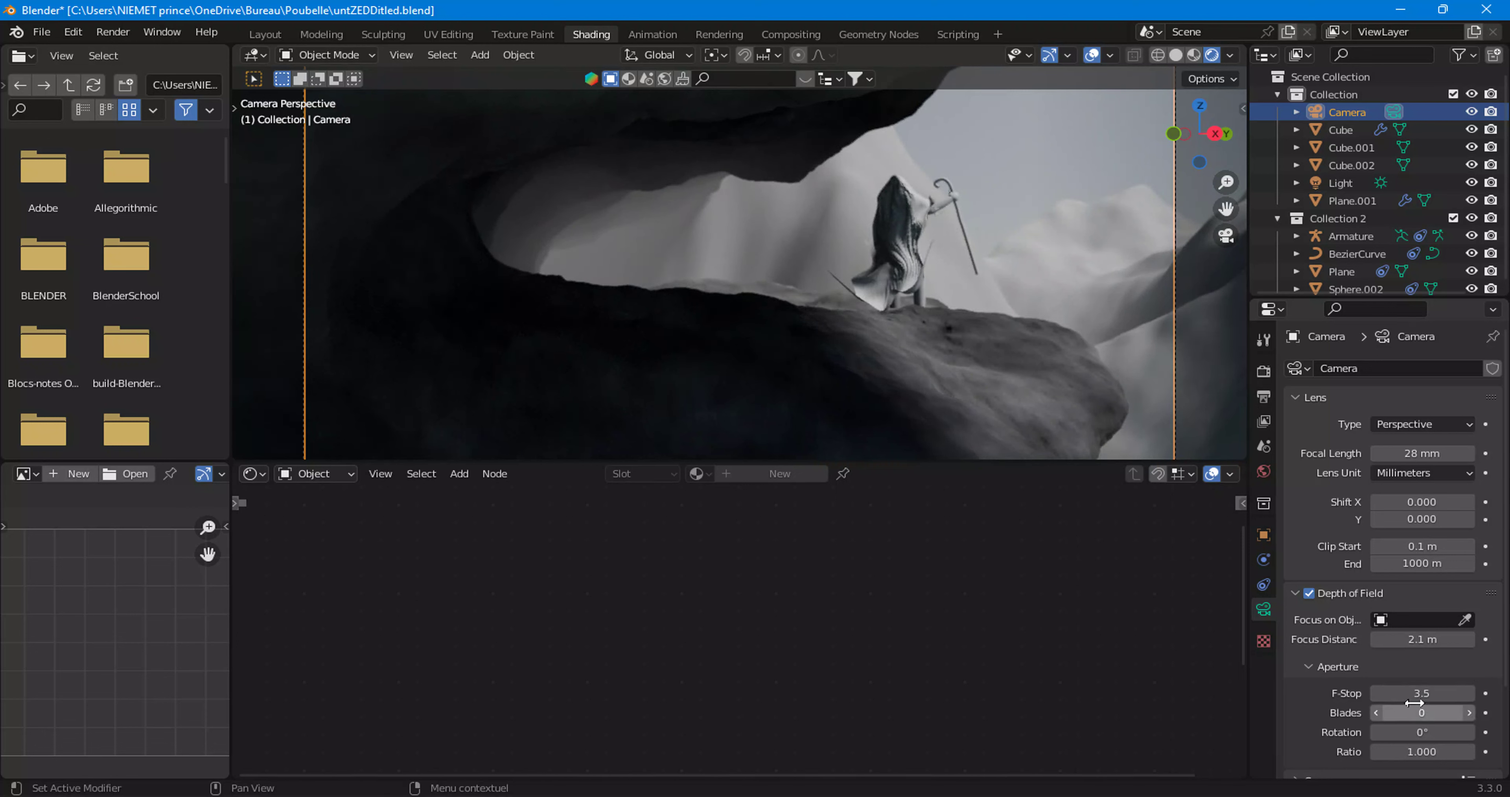
left_click_drag(1414, 694, 1417, 694)
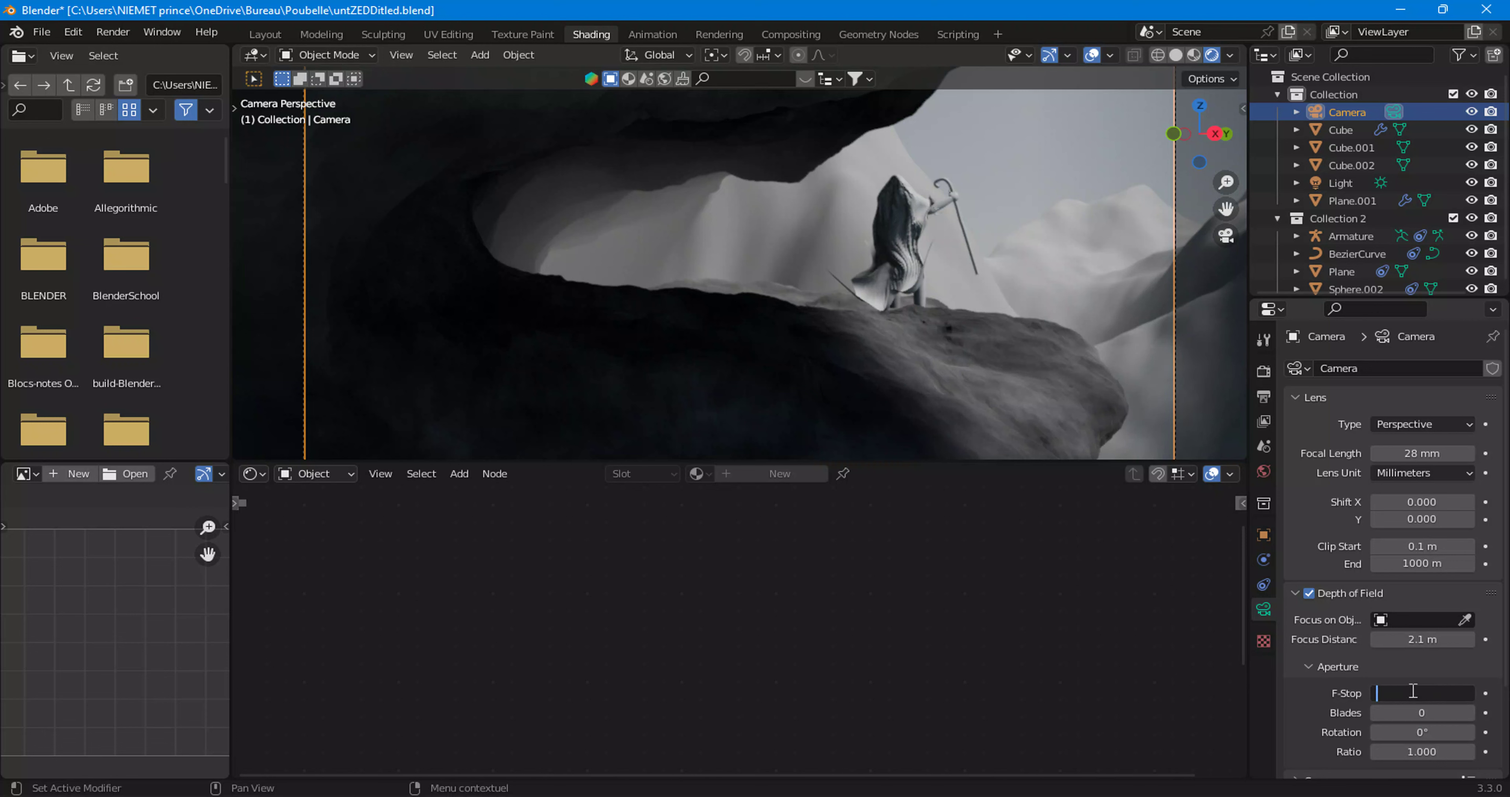
type("2.5")
key("Return")
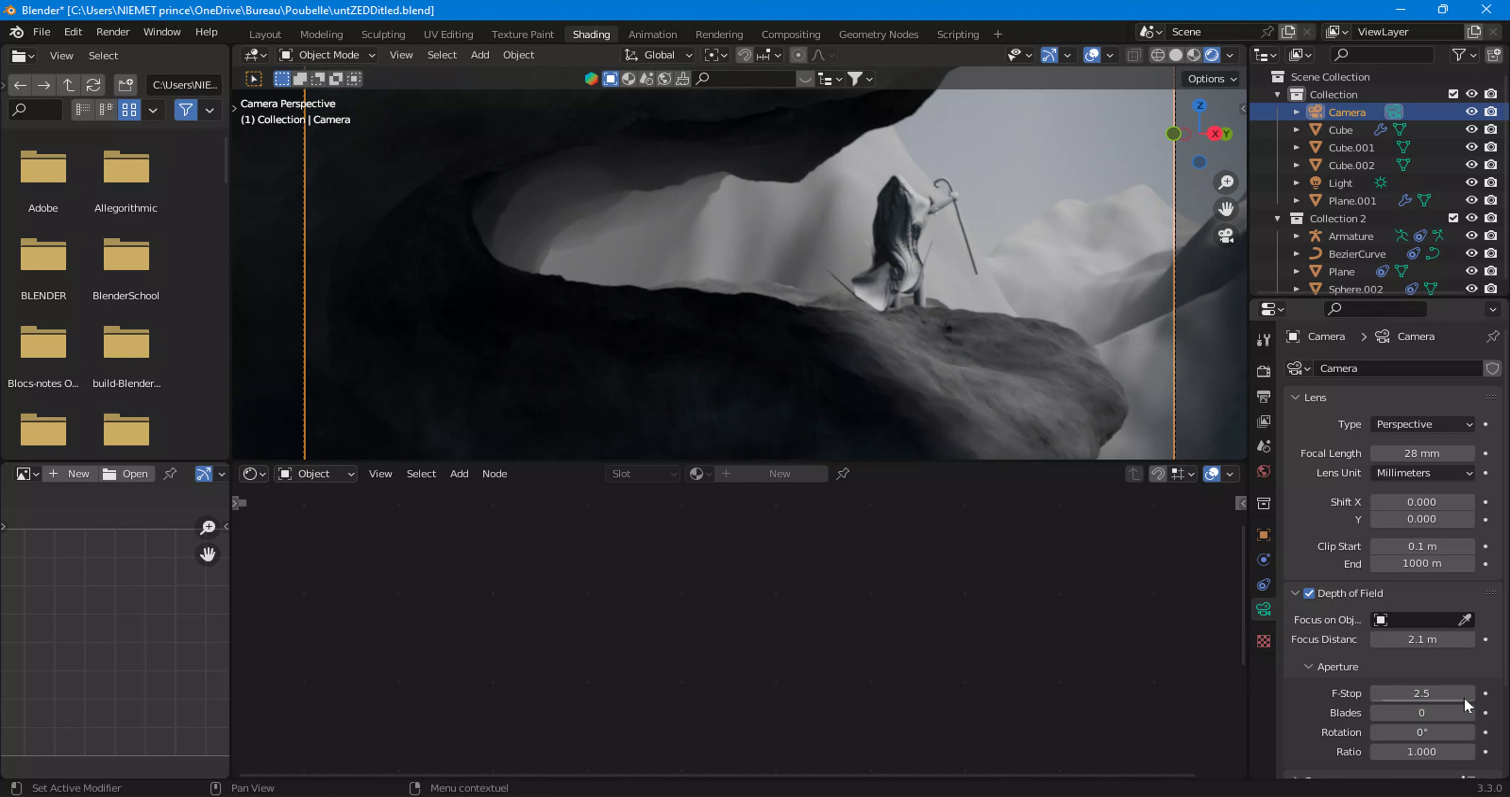
left_click(1440, 691)
type("3")
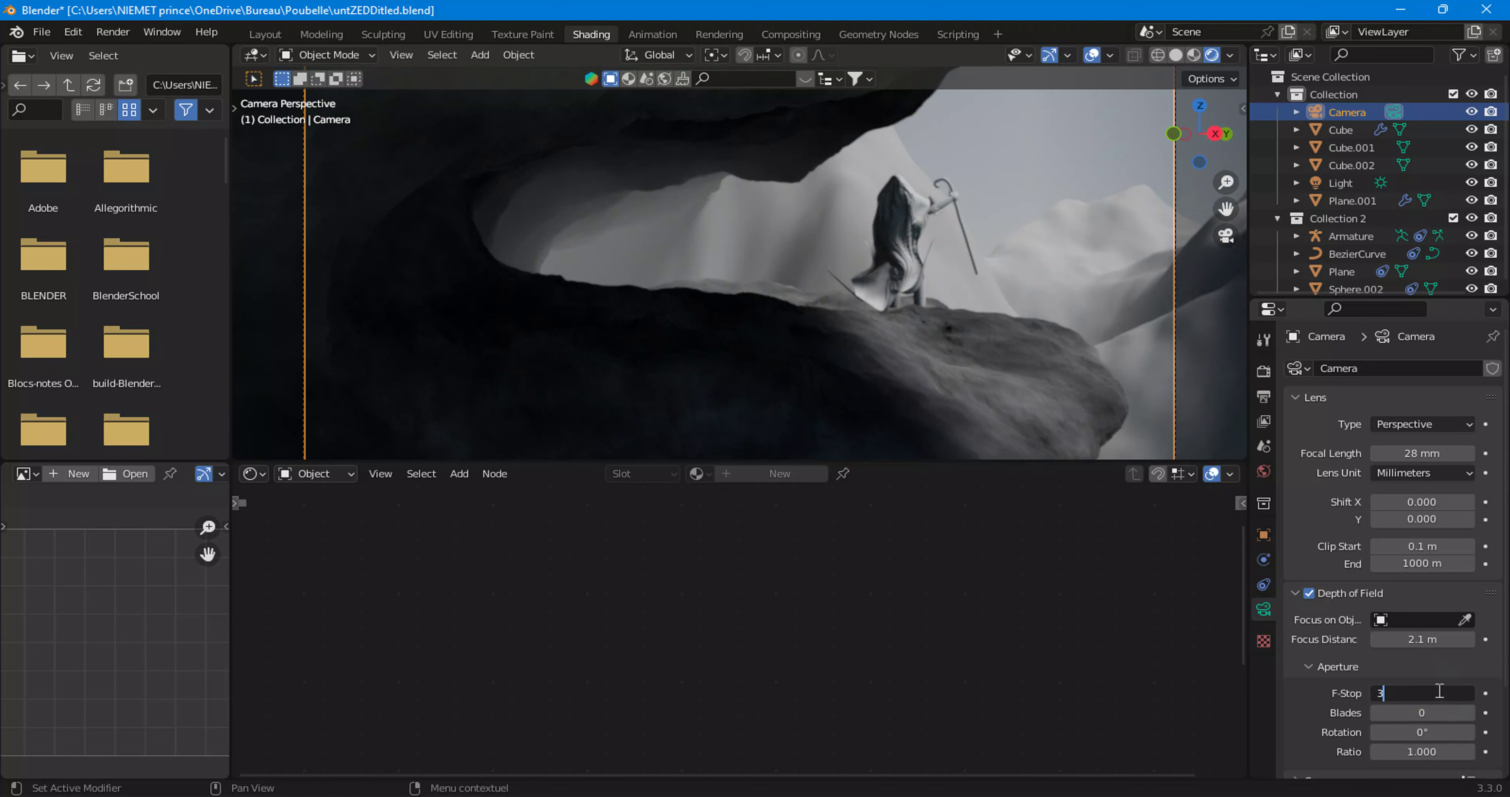
key("Return")
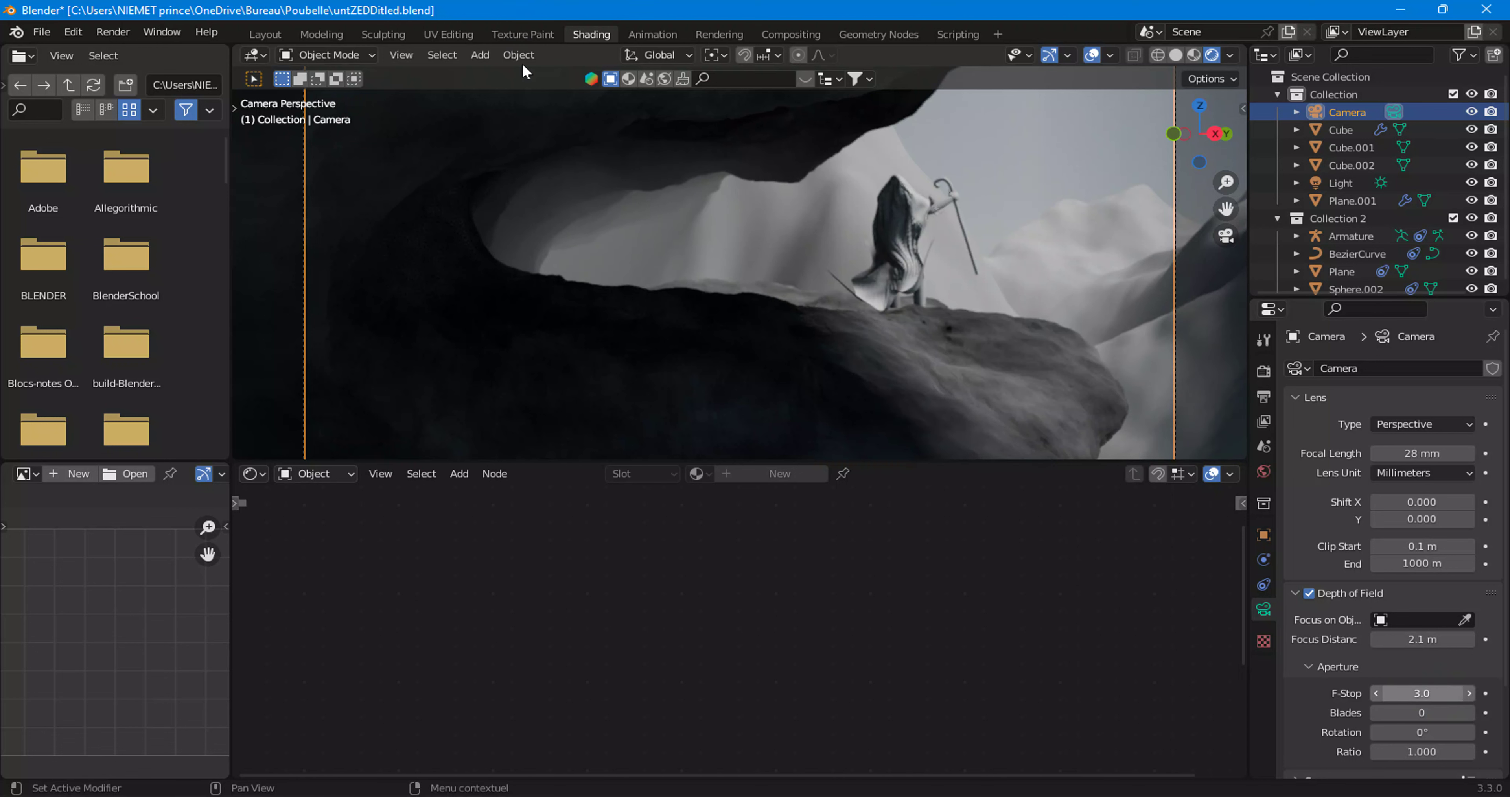
scroll(874, 271, "up", 2)
scroll(885, 268, "up", 2)
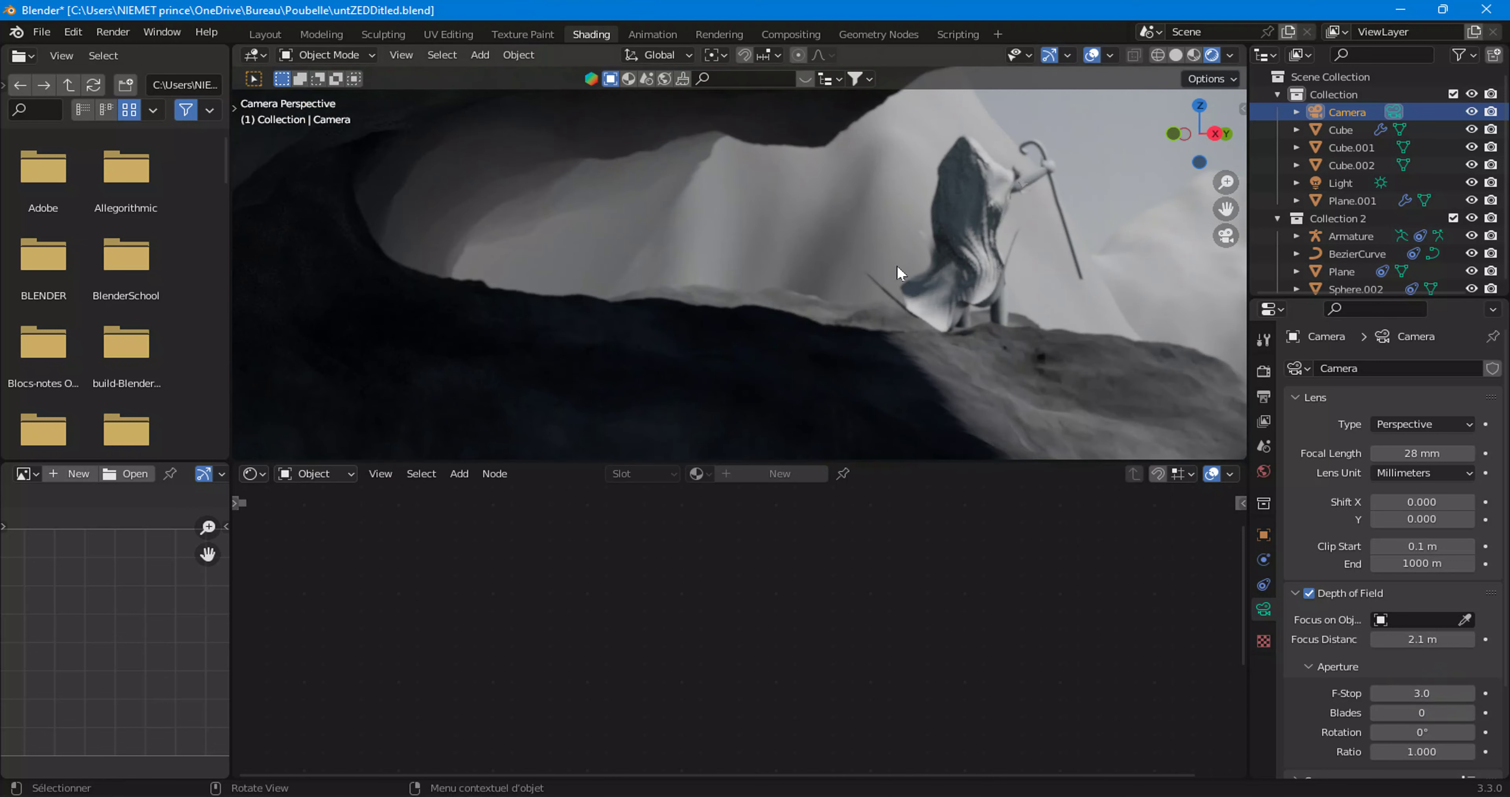
scroll(899, 261, "down", 2)
scroll(903, 258, "up", 3)
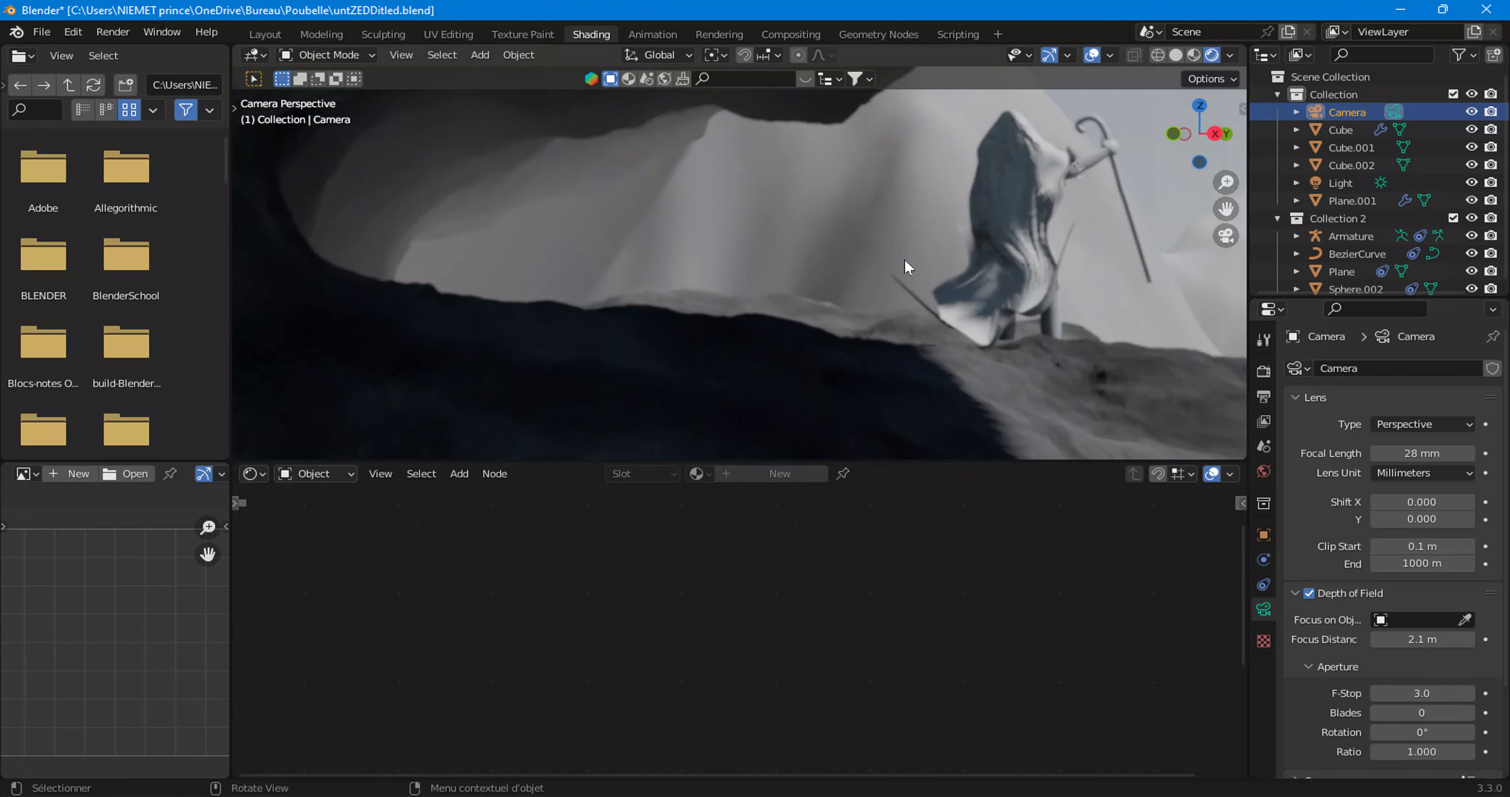
scroll(904, 258, "up", 2)
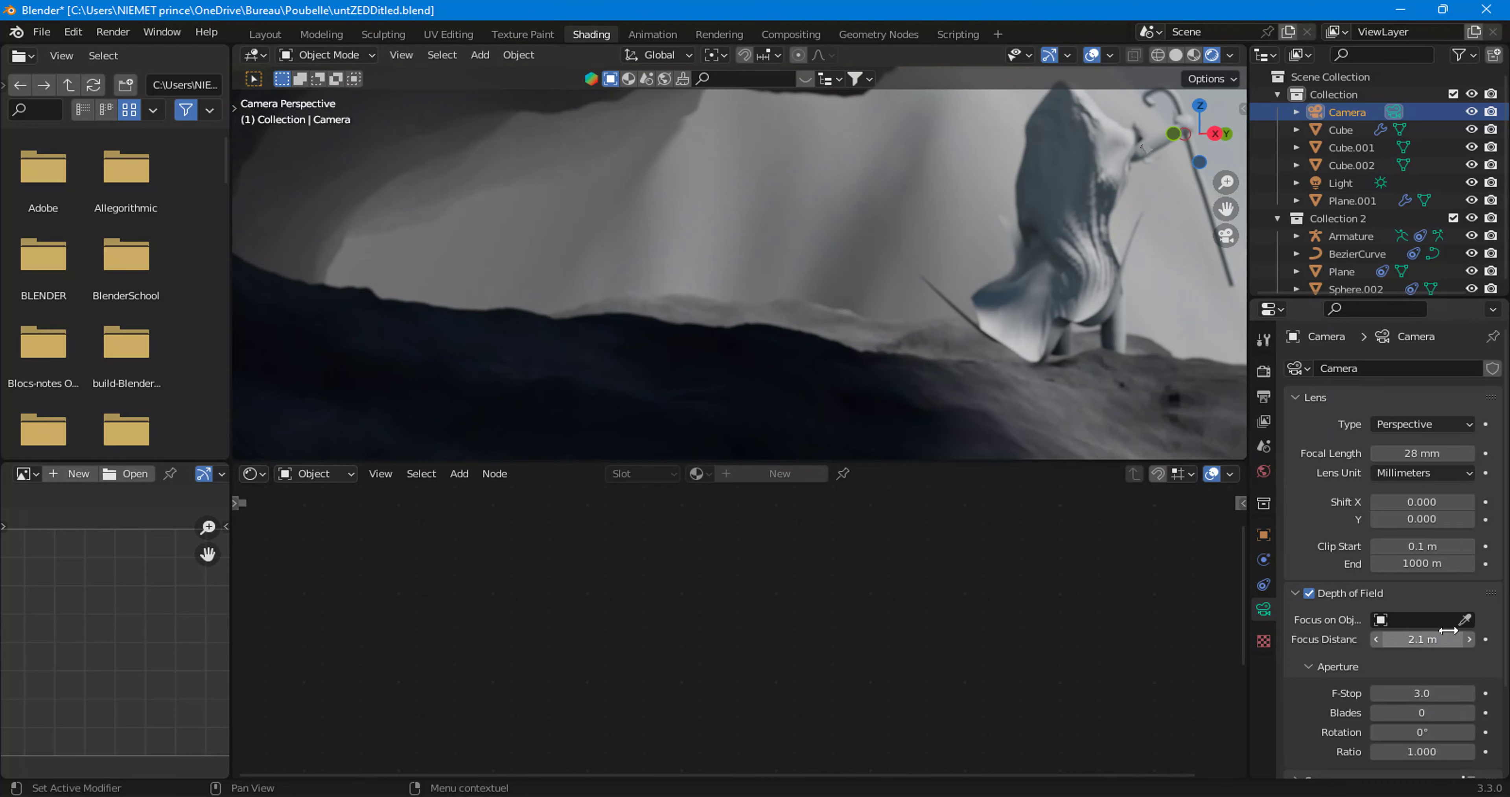
Step: Make Plane the camera's focus object and lower the F-Stop to 1.0
left_click(1463, 643)
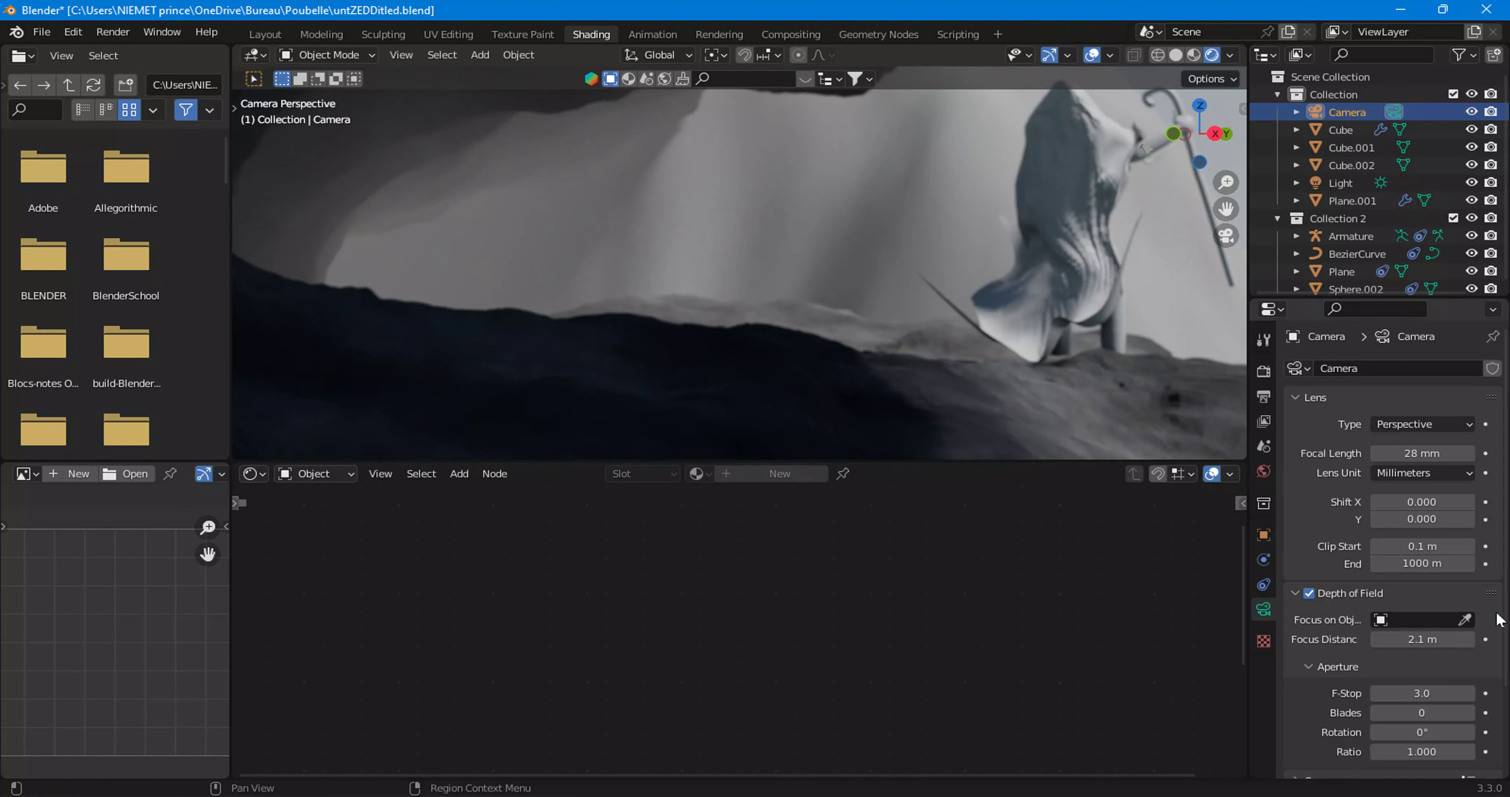
left_click(1464, 619)
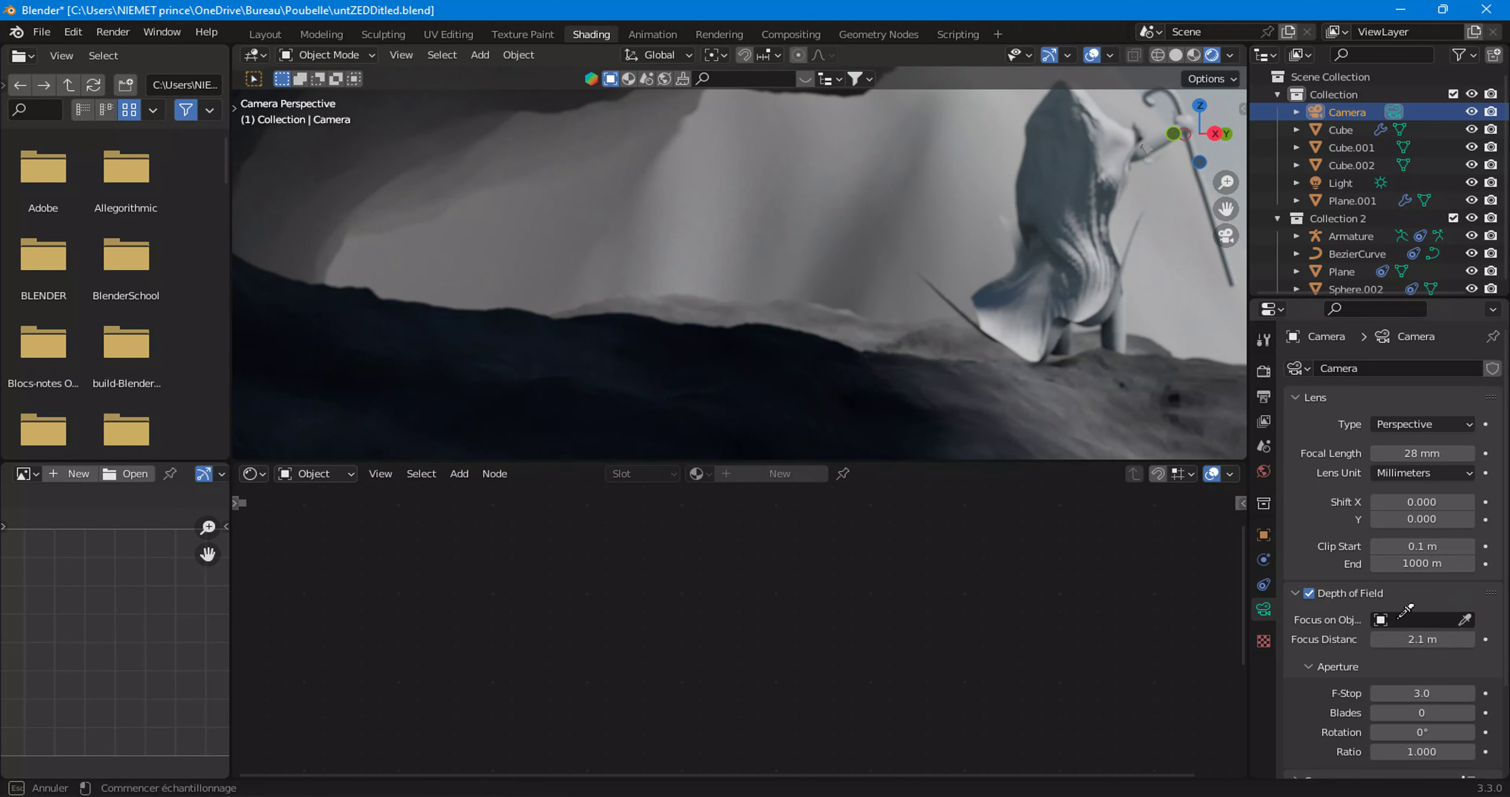
left_click(1055, 136)
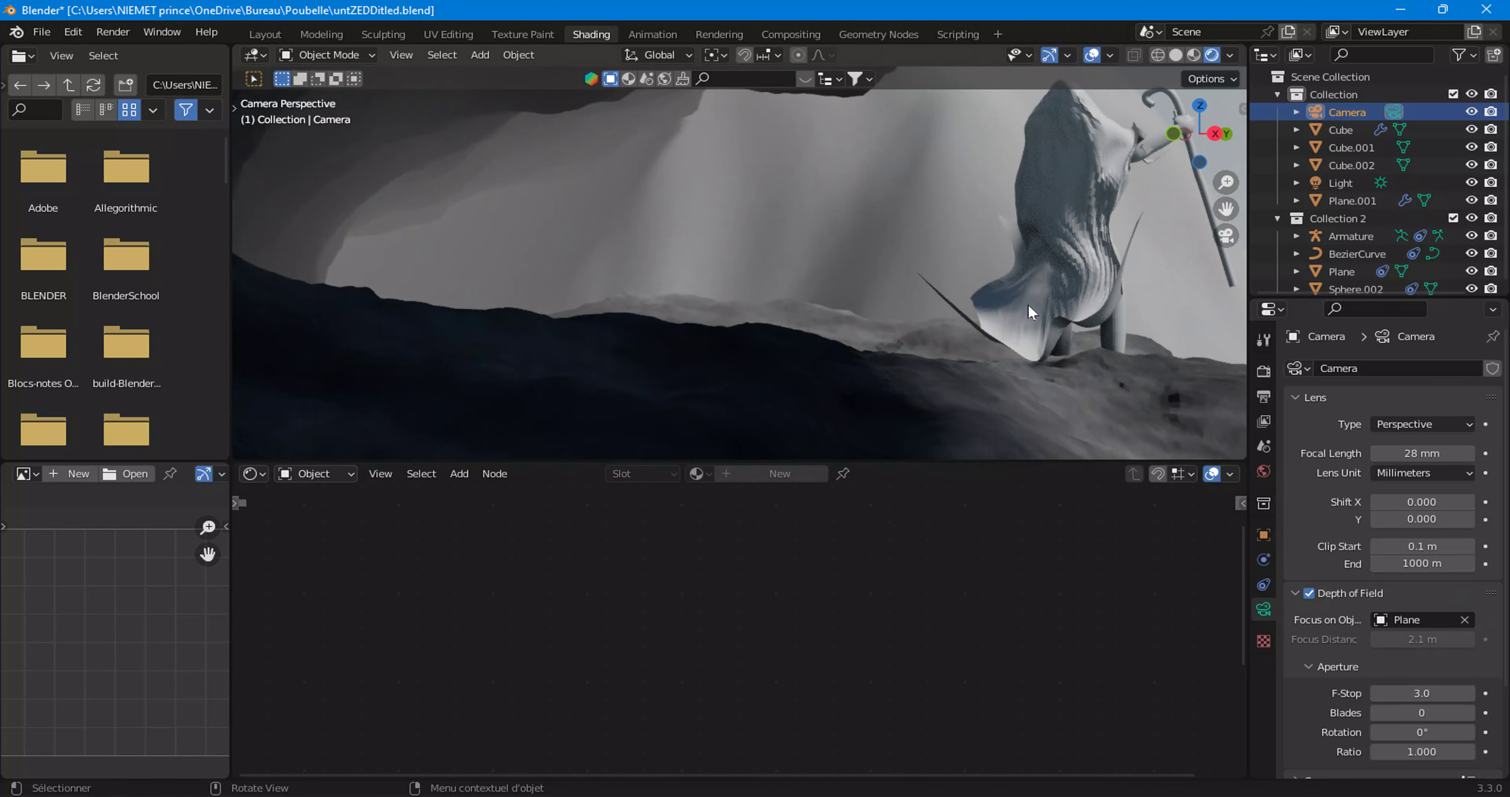
scroll(1026, 275, "down", 3)
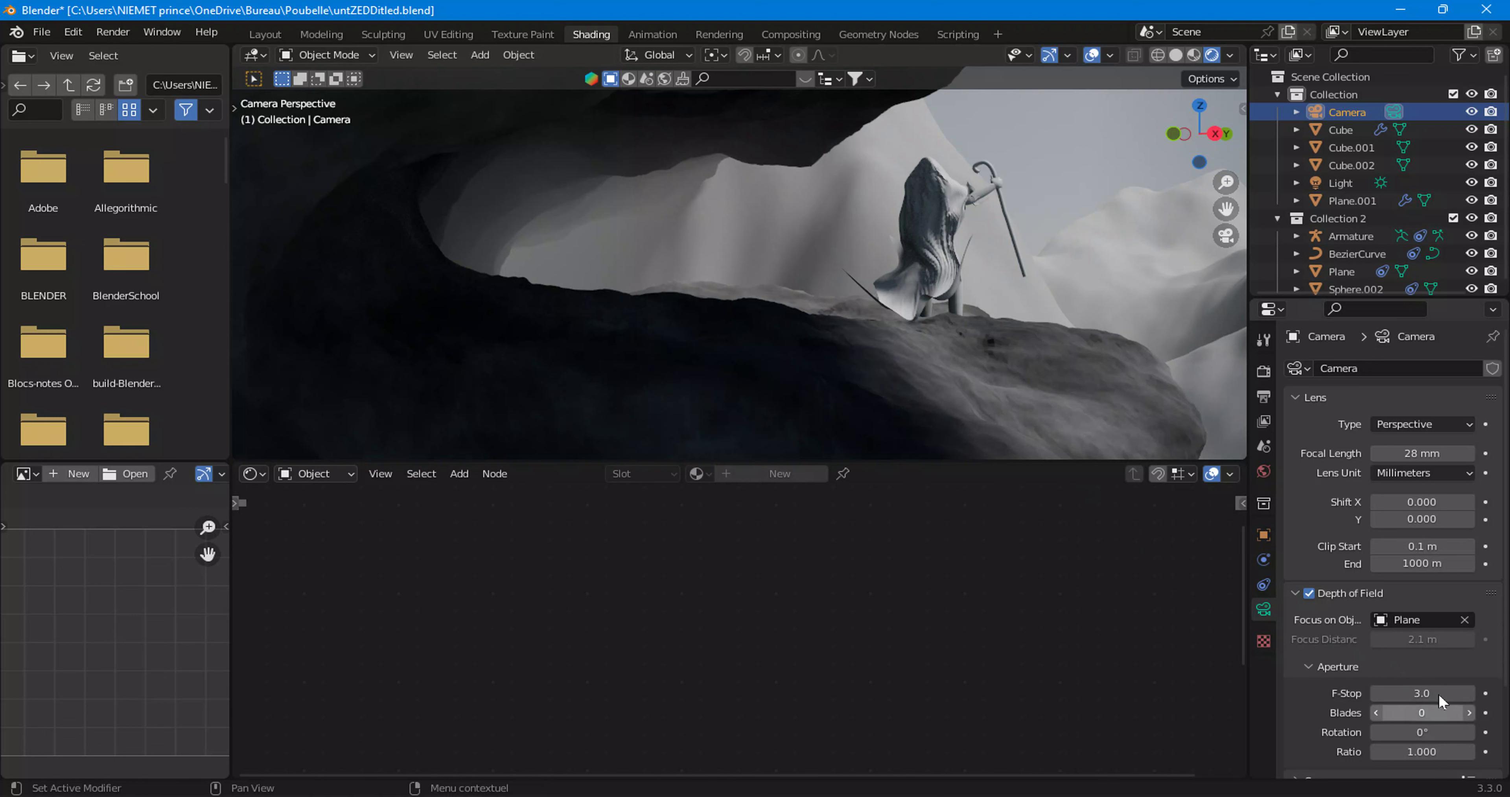
mouse_move(1422, 692)
left_mouse_down()
mouse_move(1348, 693)
mouse_move(1436, 693)
left_mouse_up()
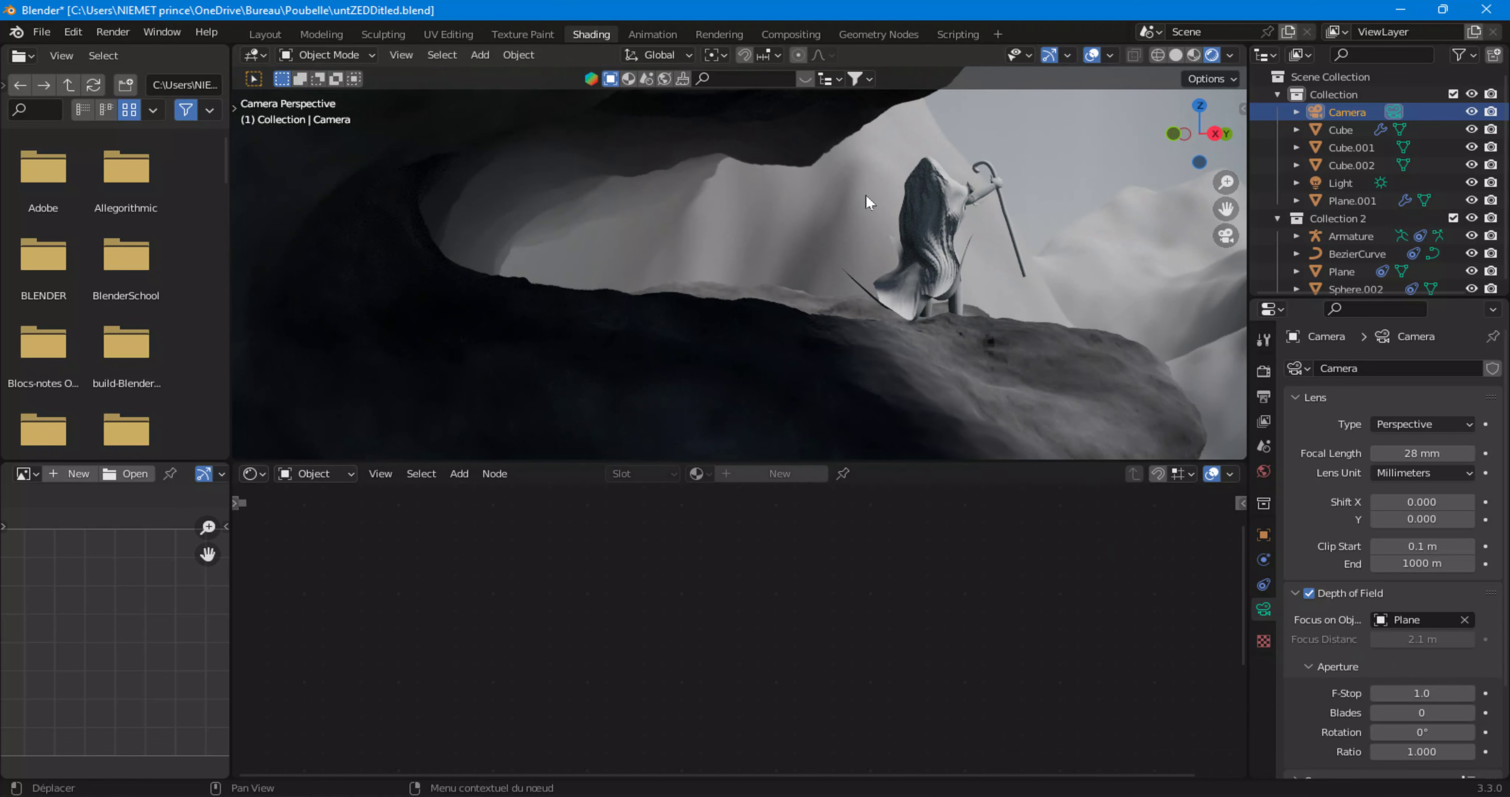
Step: Add a Bump node to the Cube's material, linking its Normal to the BSDF Normal
key("Home")
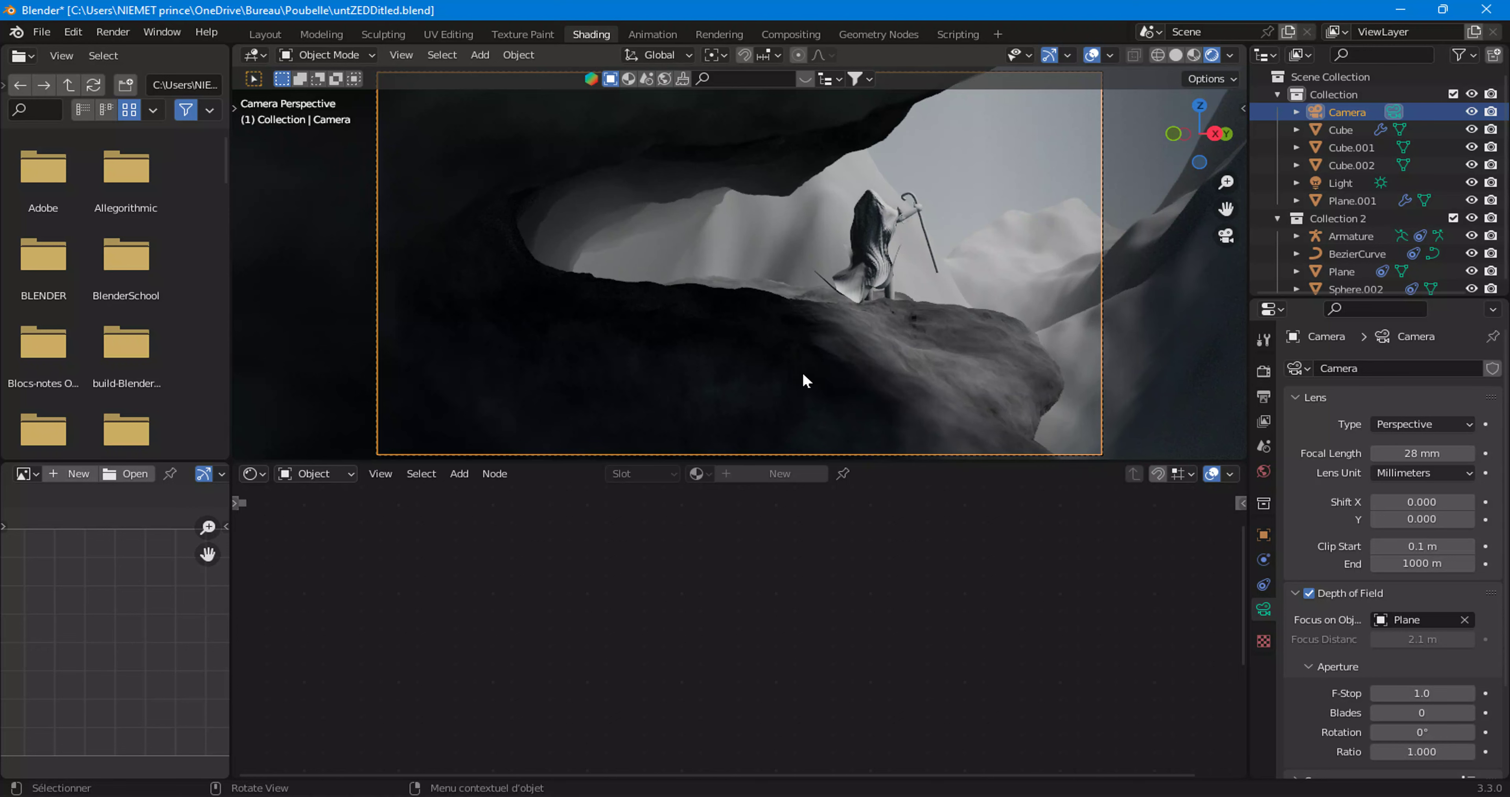
left_click(802, 374)
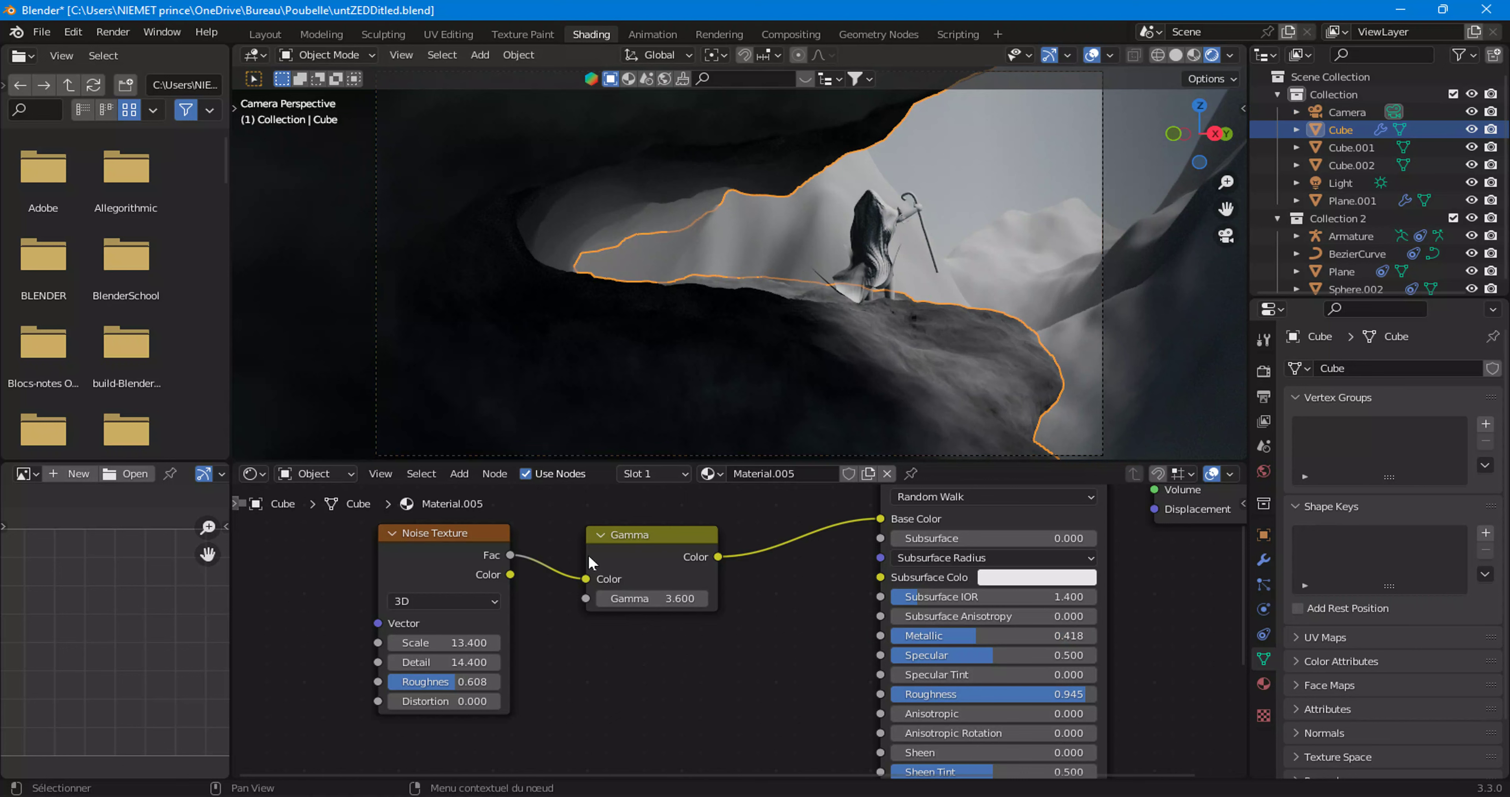
mouse_move(540, 624)
middle_mouse_down()
mouse_move(584, 651)
mouse_move(599, 638)
middle_mouse_up()
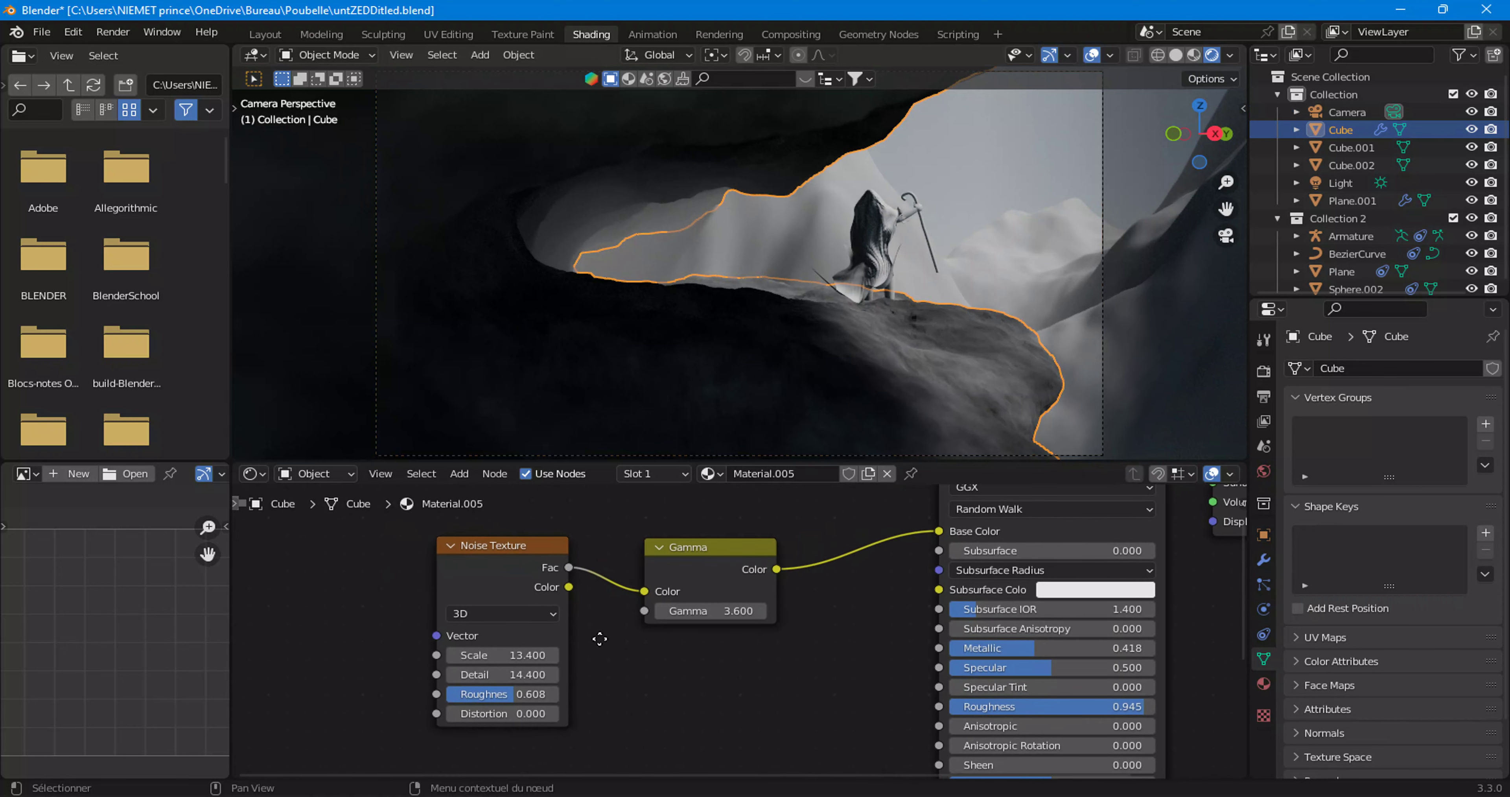
left_click(461, 474)
mouse_move(493, 608)
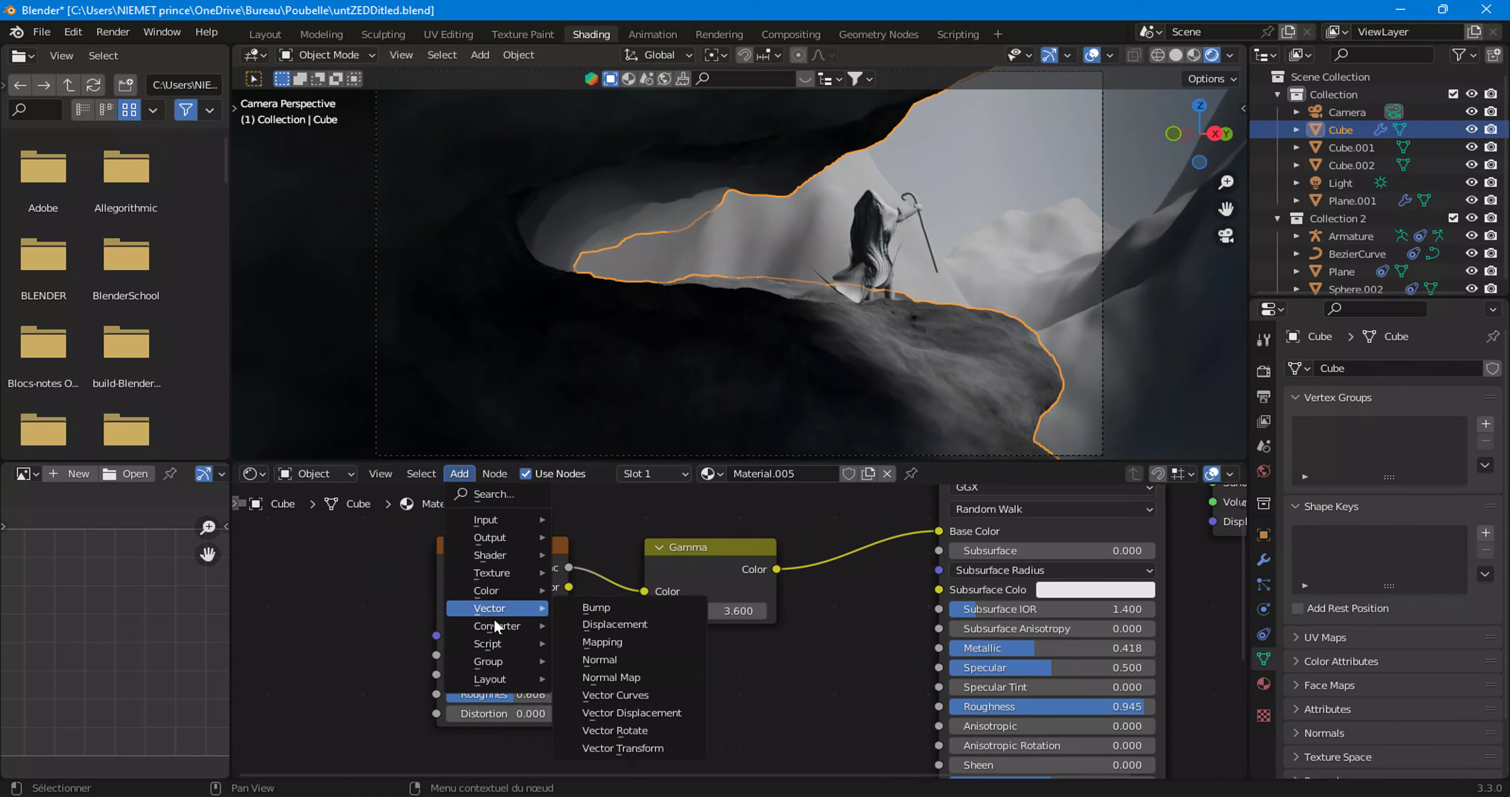
left_click(618, 606)
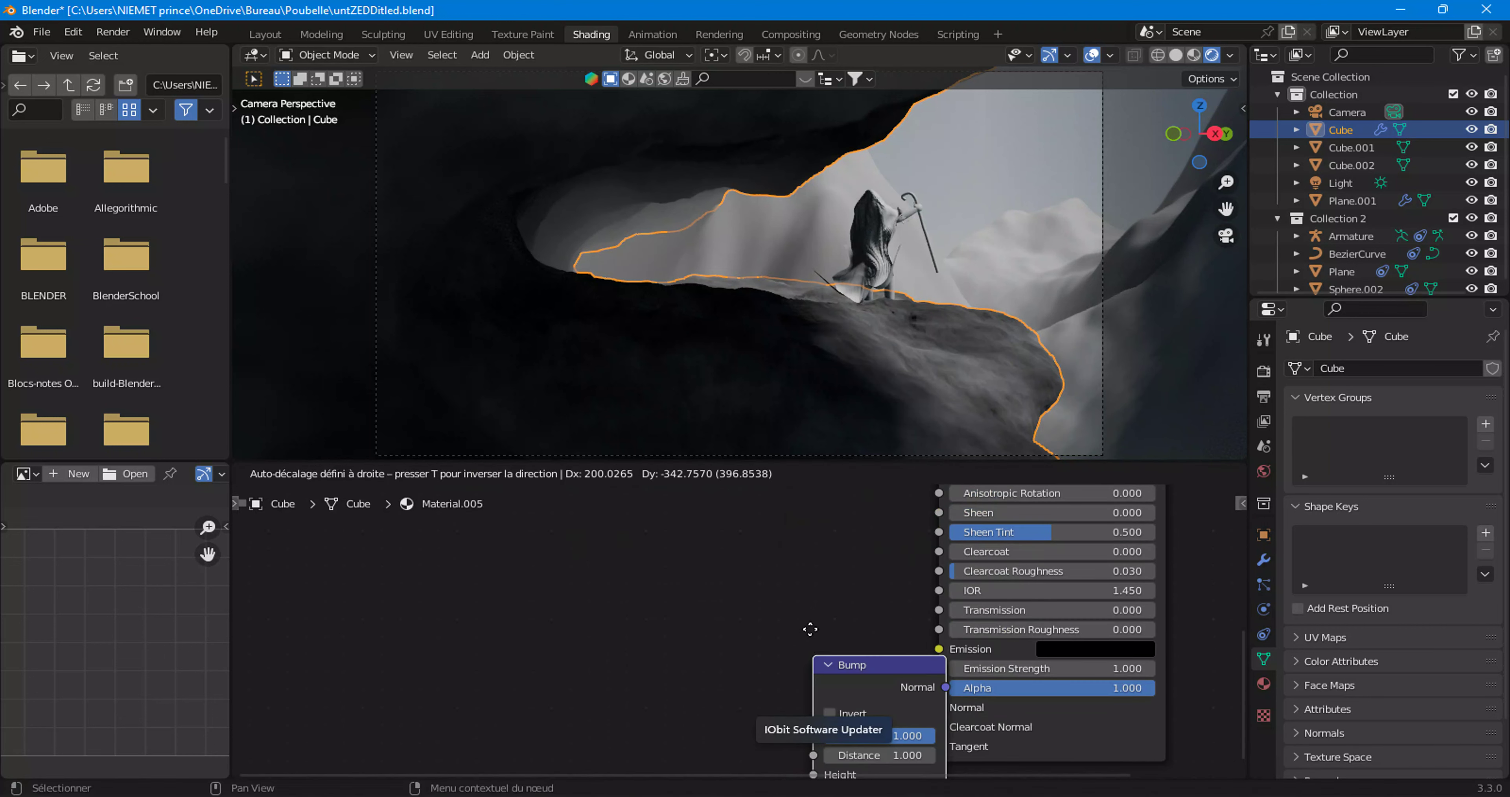
left_click(900, 628)
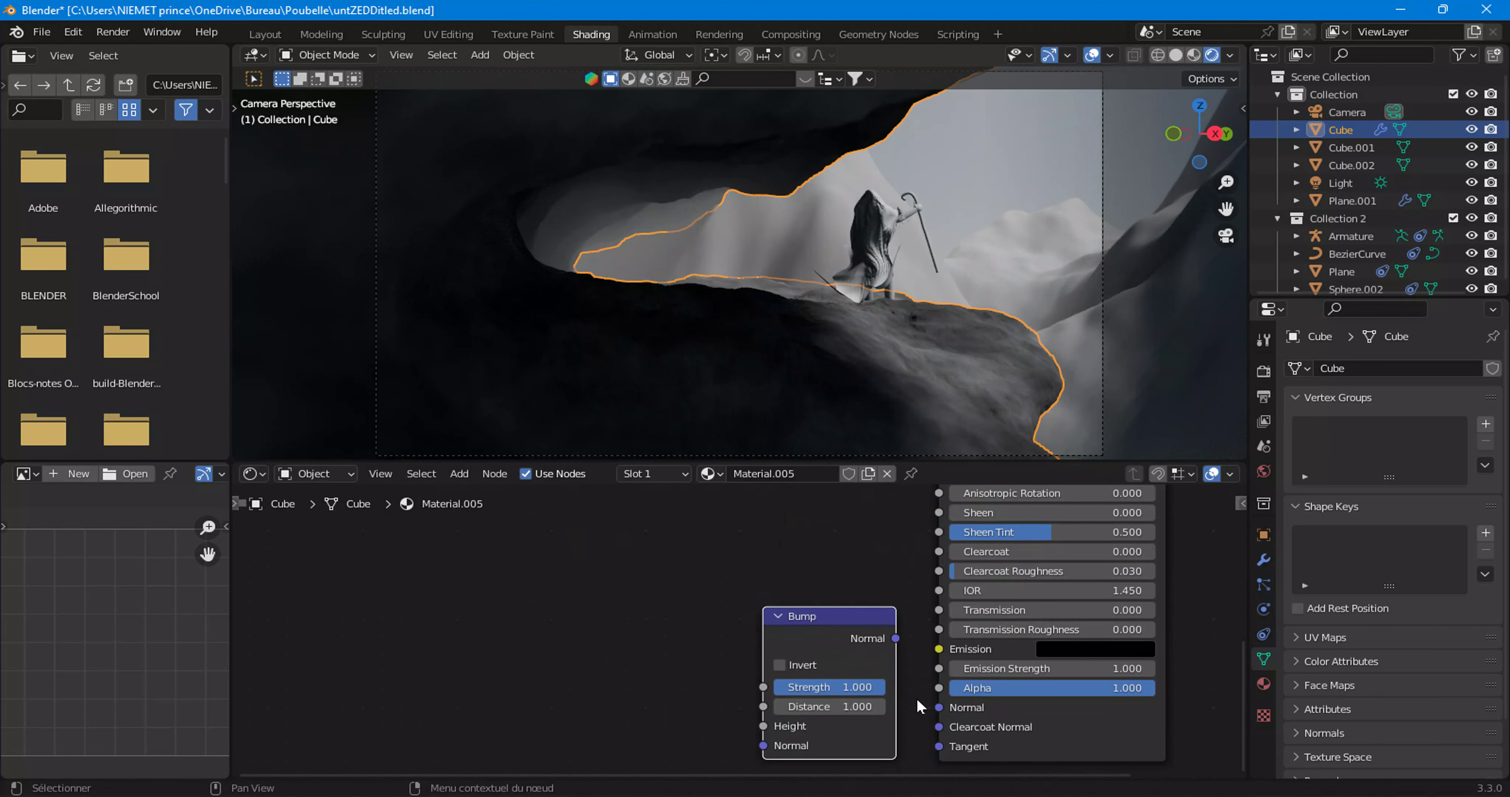
left_click_drag(894, 638, 957, 699)
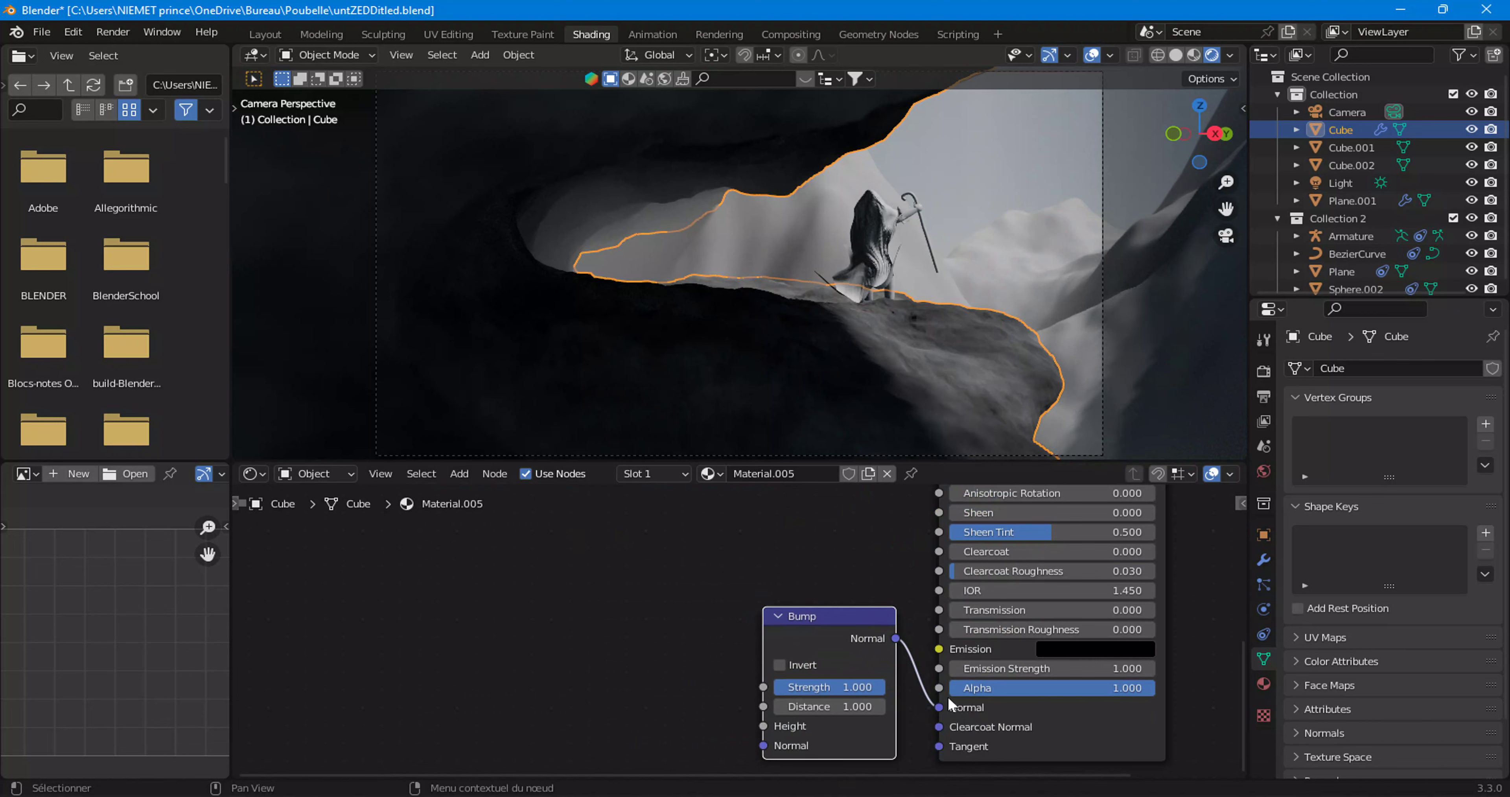
Step: Feed the Gamma node's output into the Bump Height
middle_click_drag(668, 542, 679, 768)
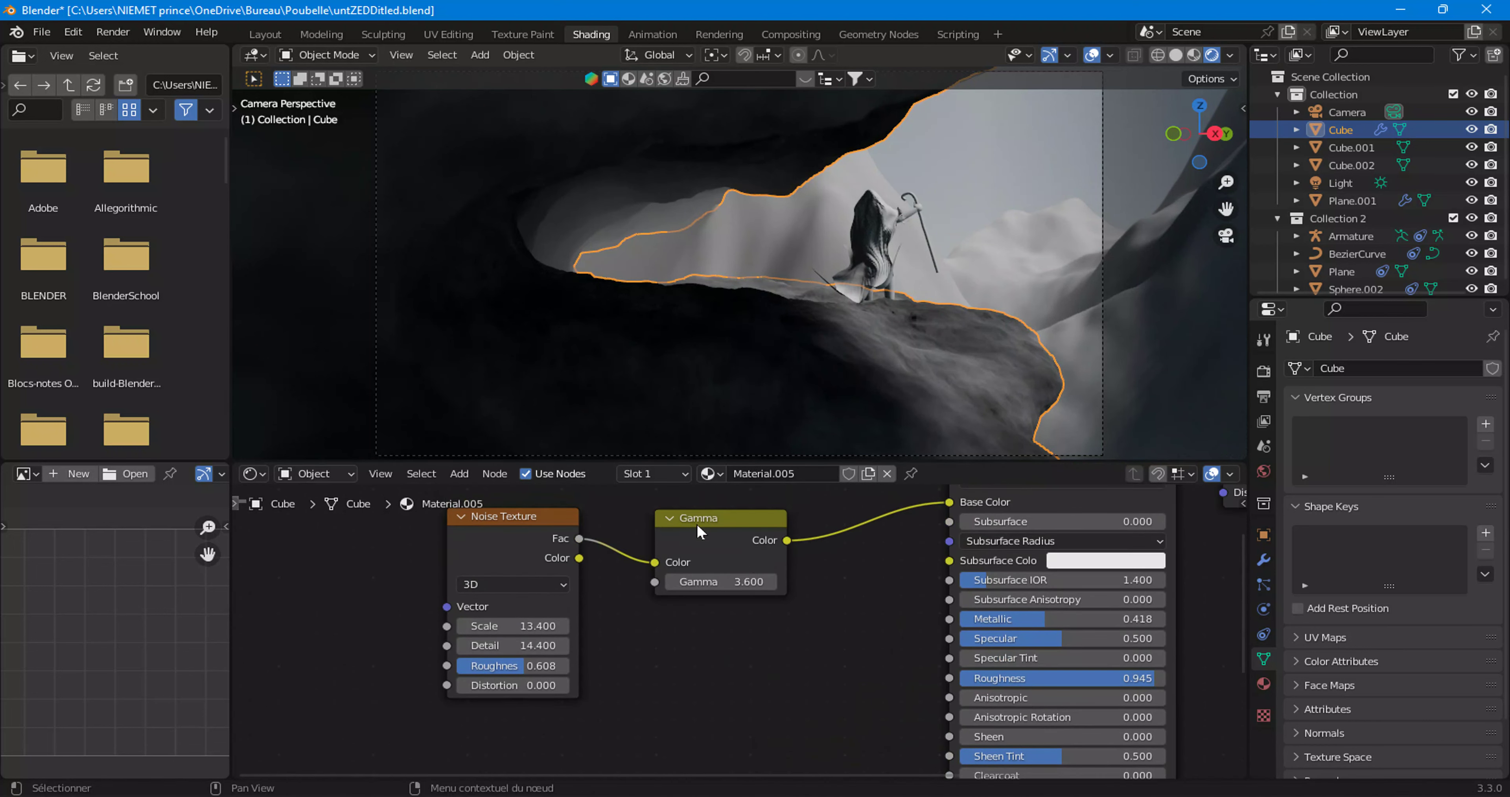
left_click_drag(698, 529, 618, 522)
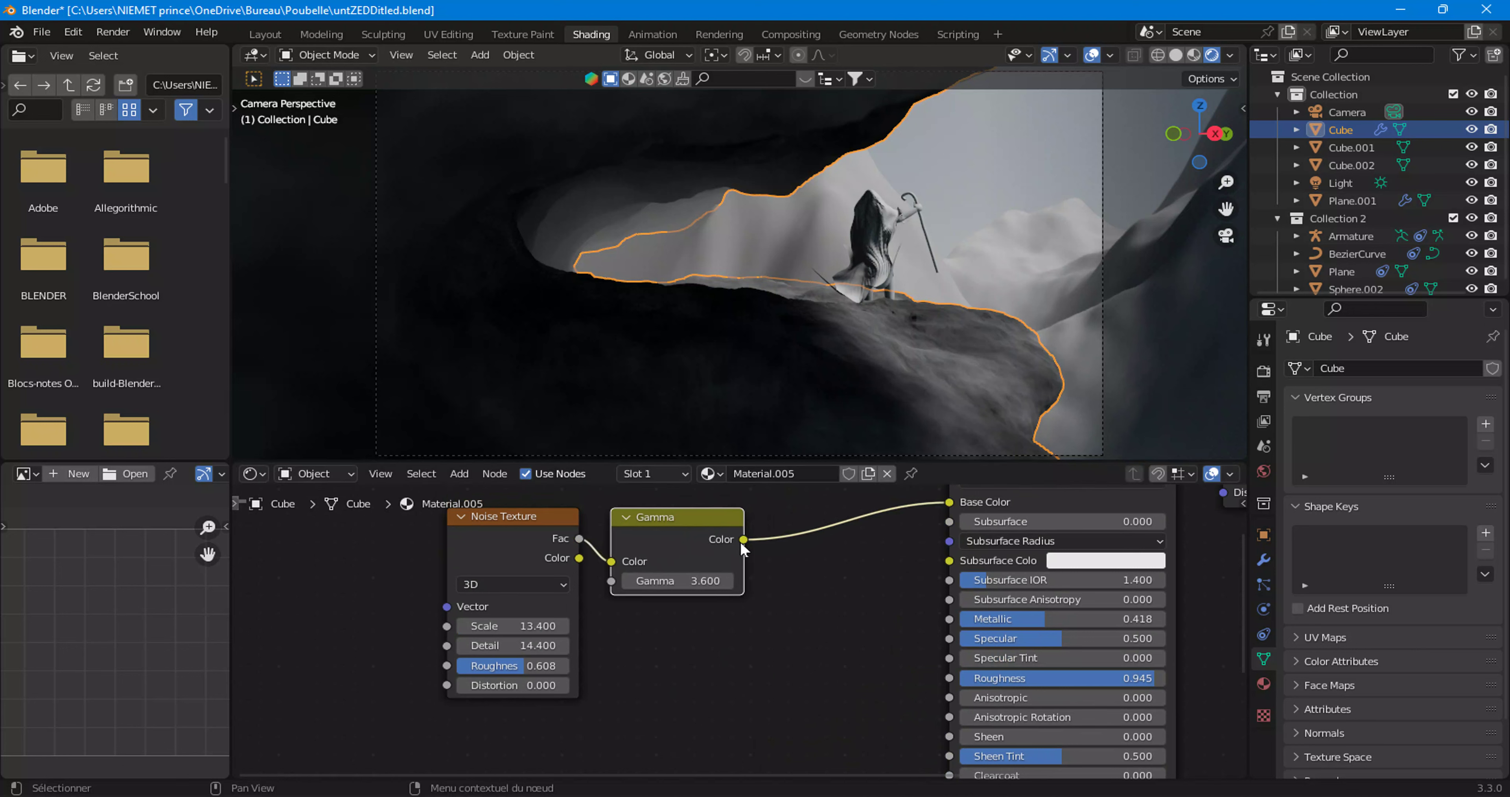
left_click_drag(743, 539, 773, 635)
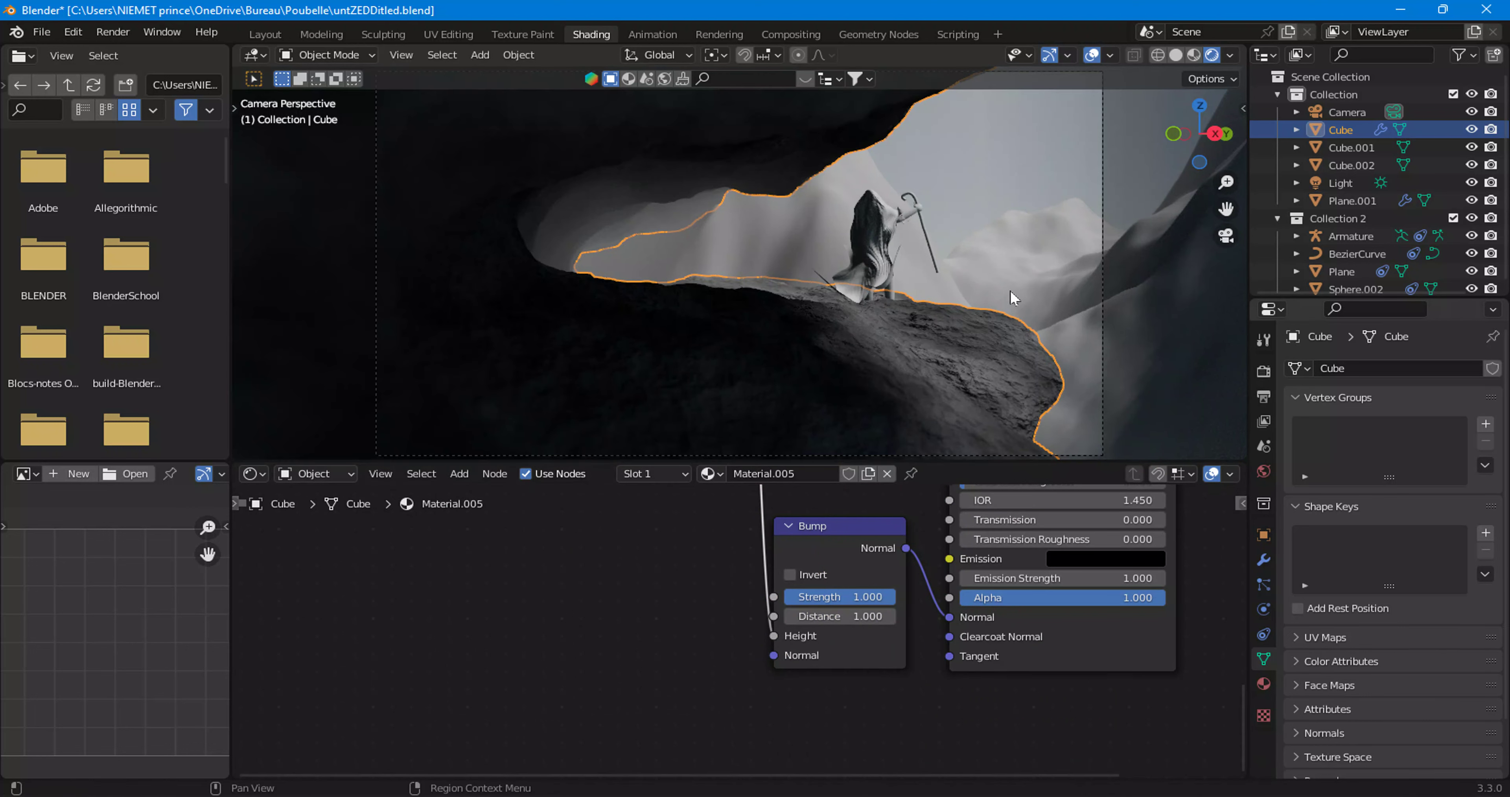
left_click(975, 129)
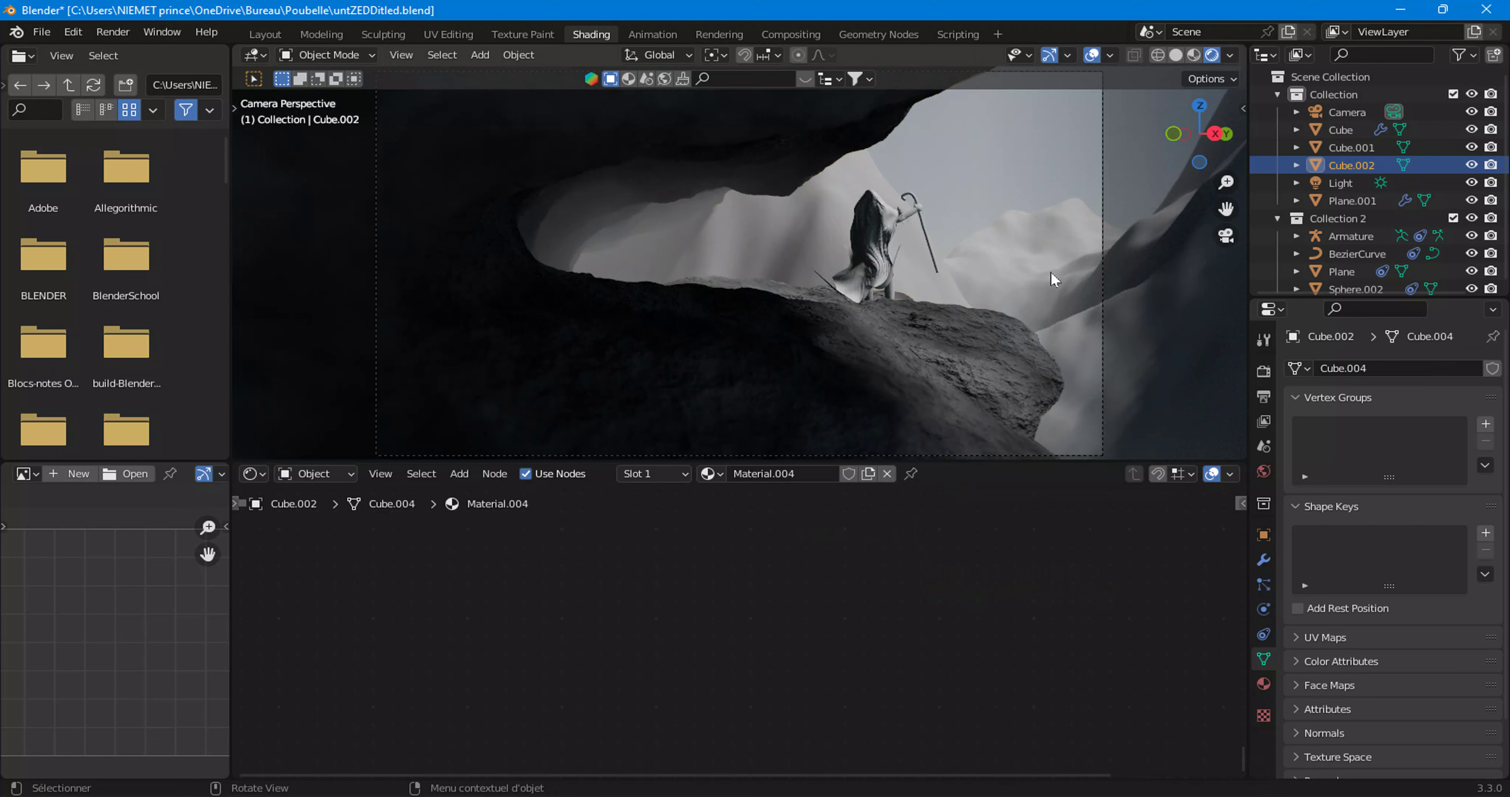
Step: Rotate the sun direction of the world Sky Texture
left_click(809, 229)
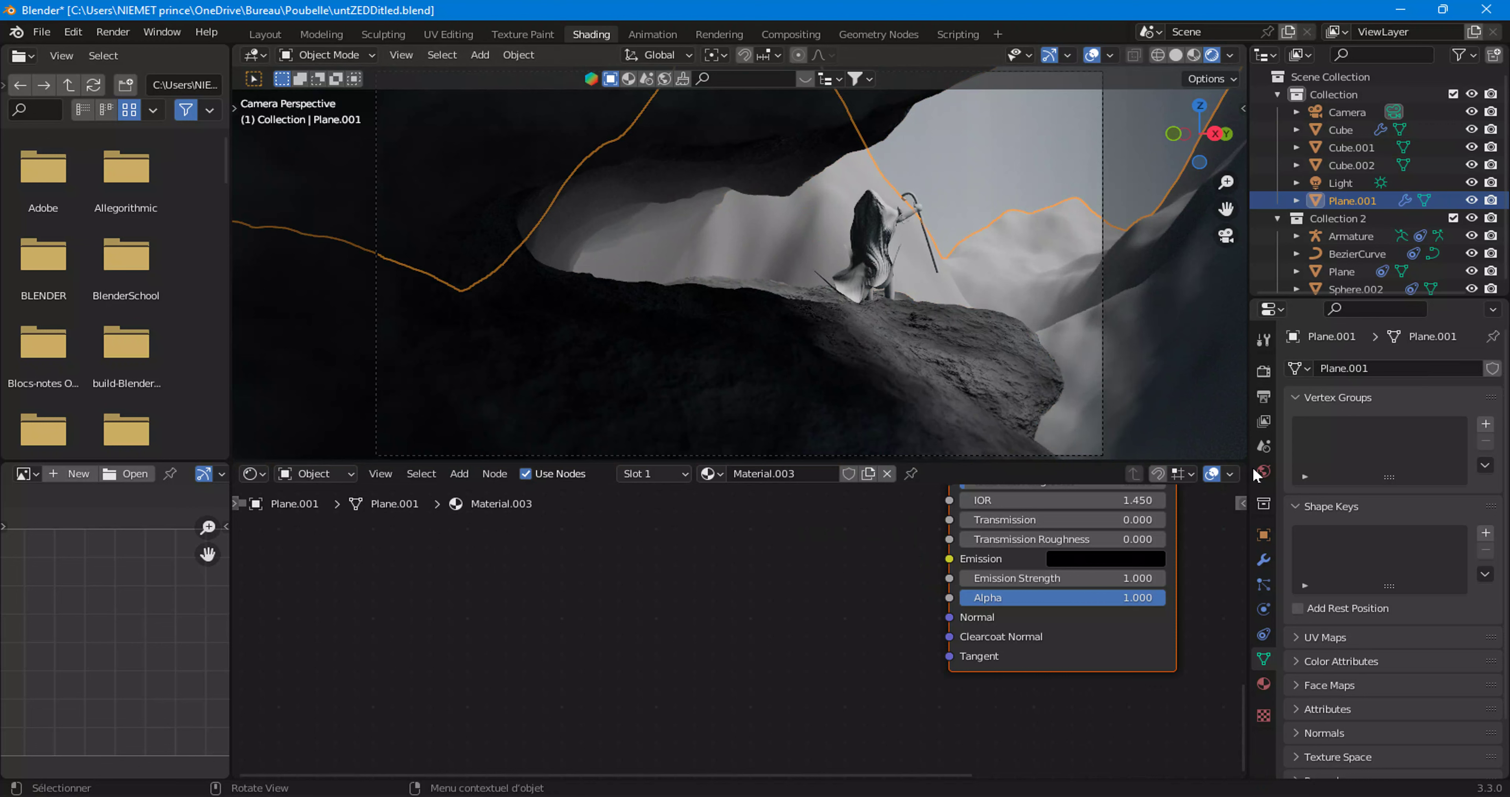
left_click(1264, 470)
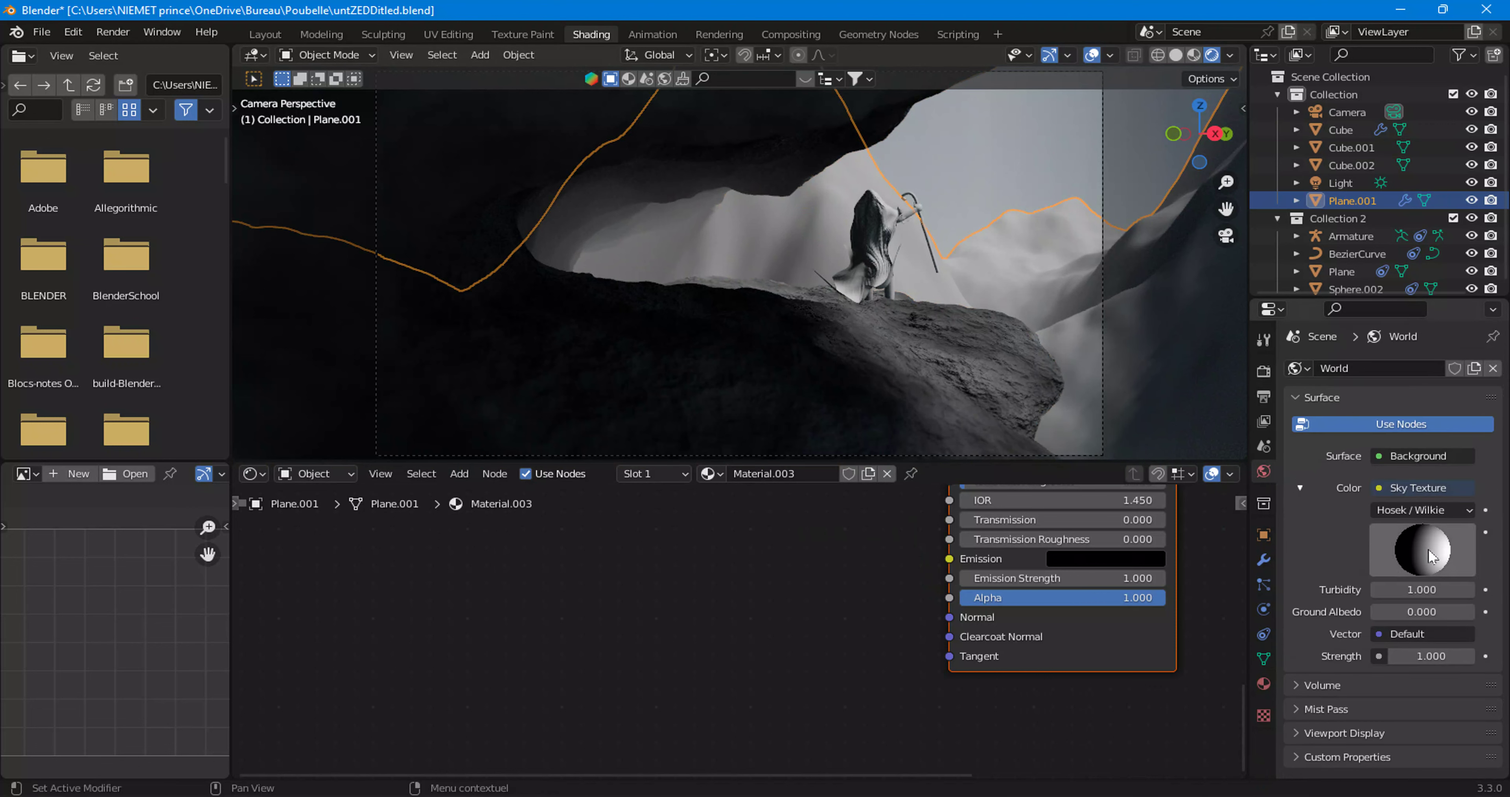
mouse_move(1391, 527)
left_mouse_down()
mouse_move(1359, 561)
mouse_move(1394, 539)
left_mouse_up()
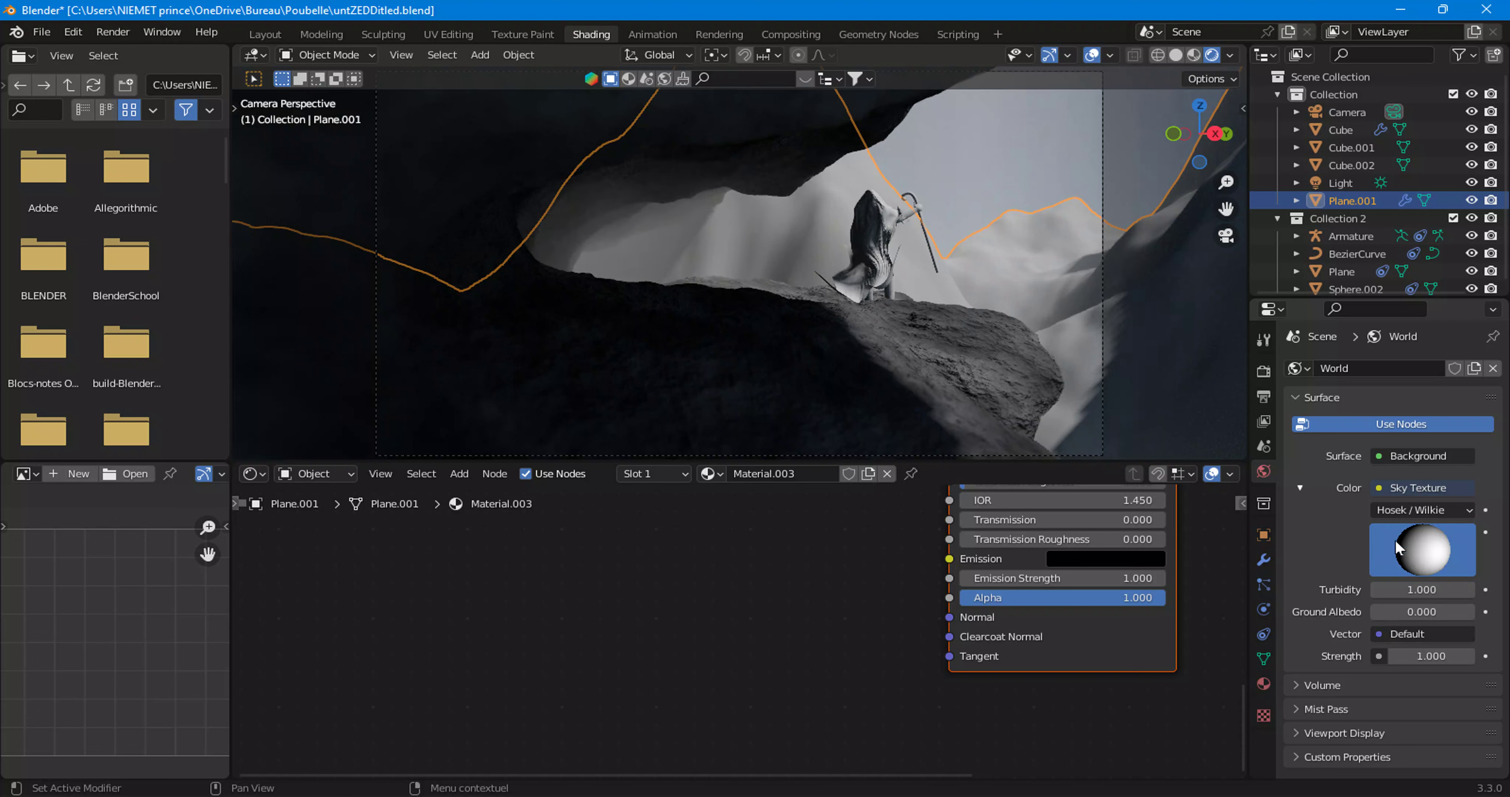
Step: Set the world Sky Texture Strength to 1.5
left_click(1471, 656)
left_click(1470, 655)
type("1.700")
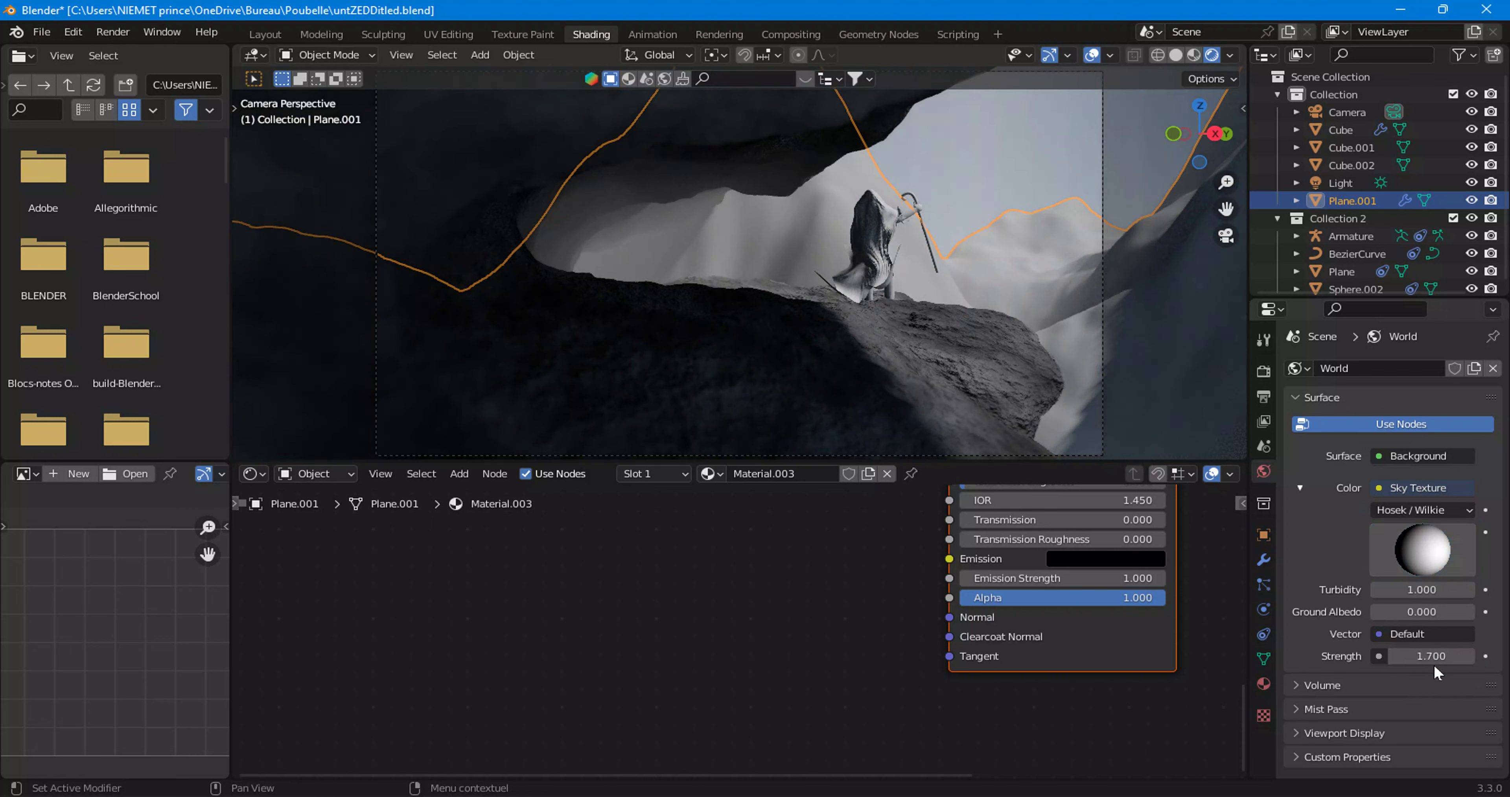
left_click(1470, 656)
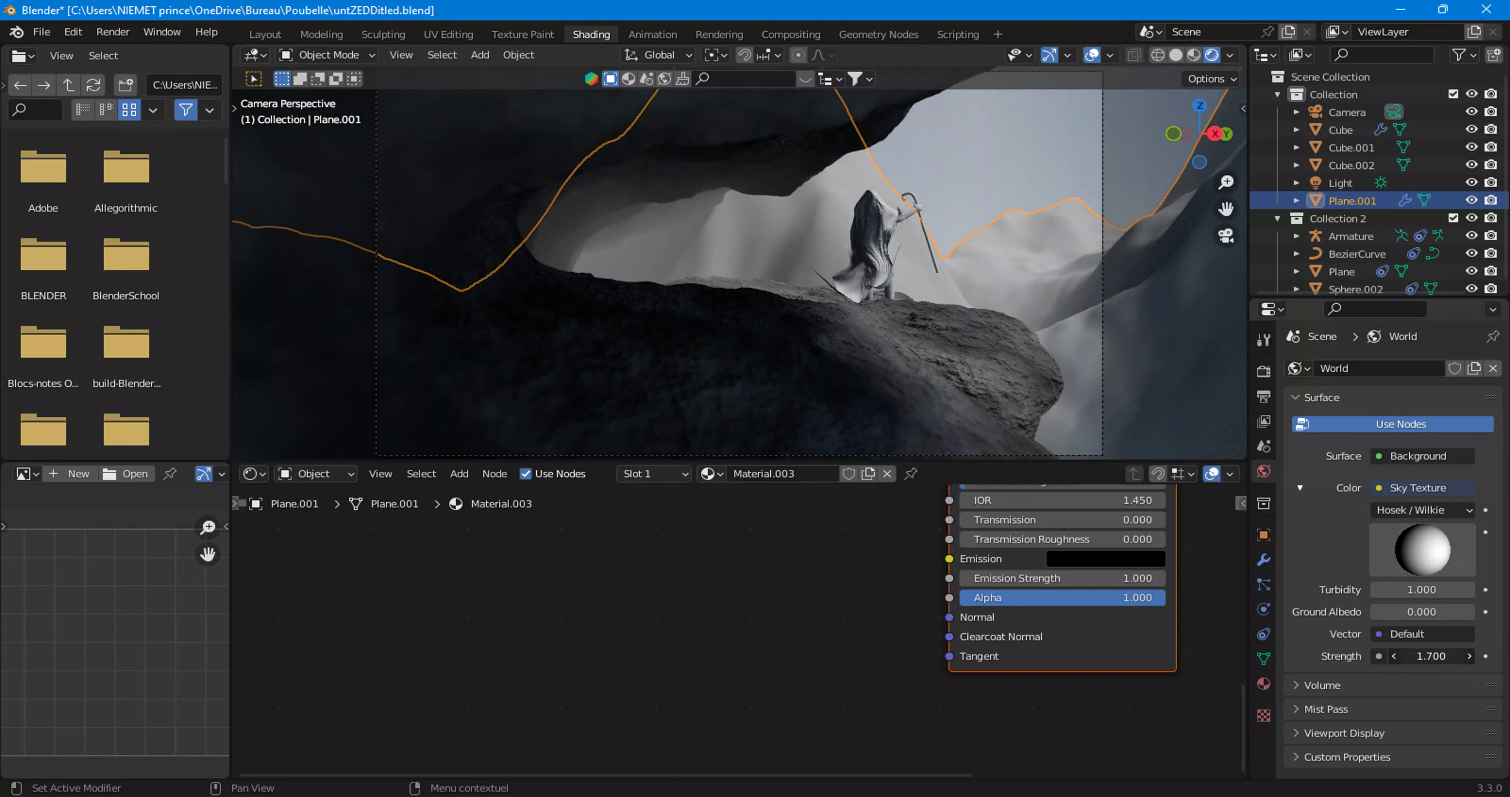
left_click_drag(1431, 656, 1483, 655)
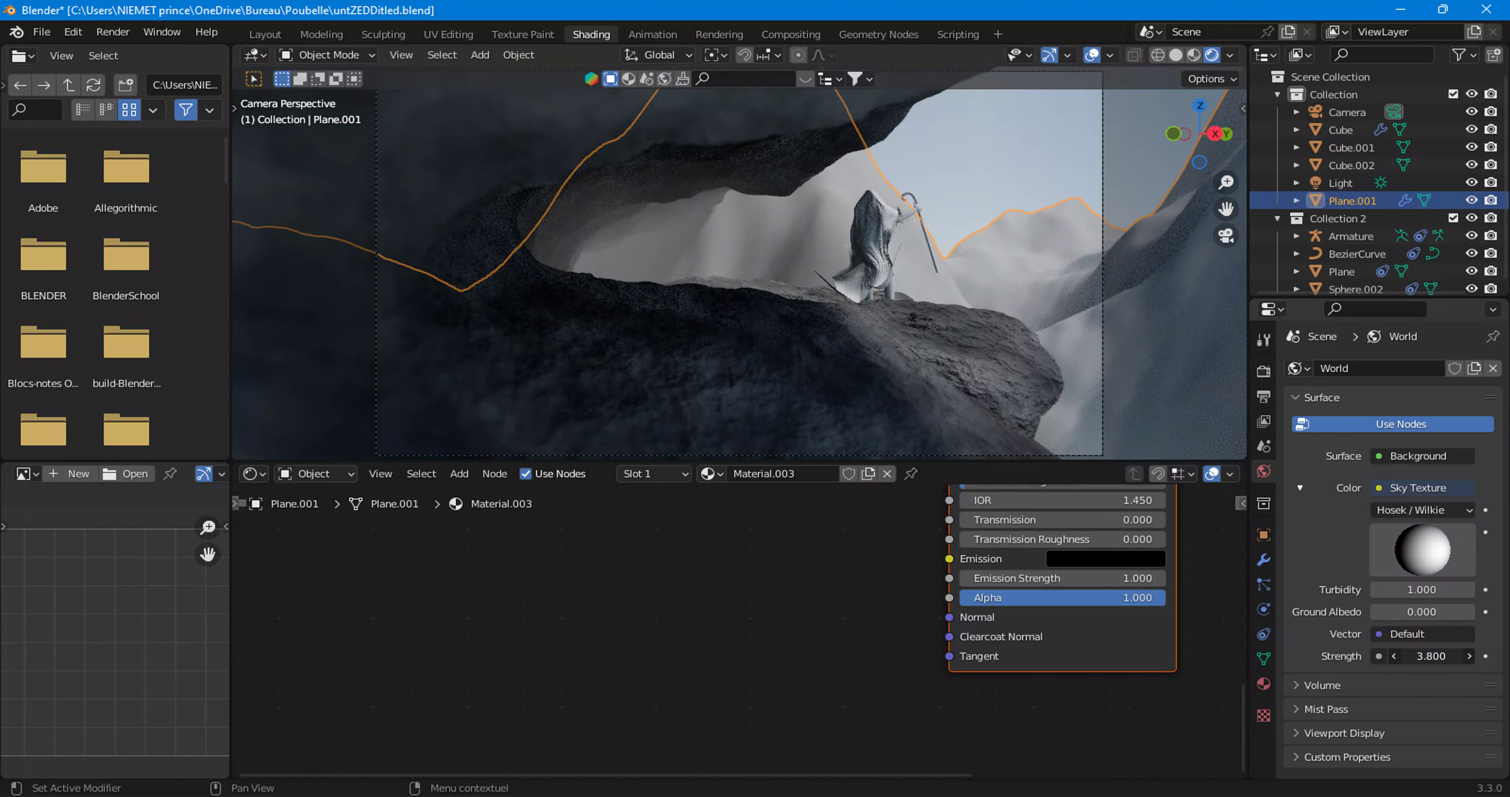
key("BackSpace")
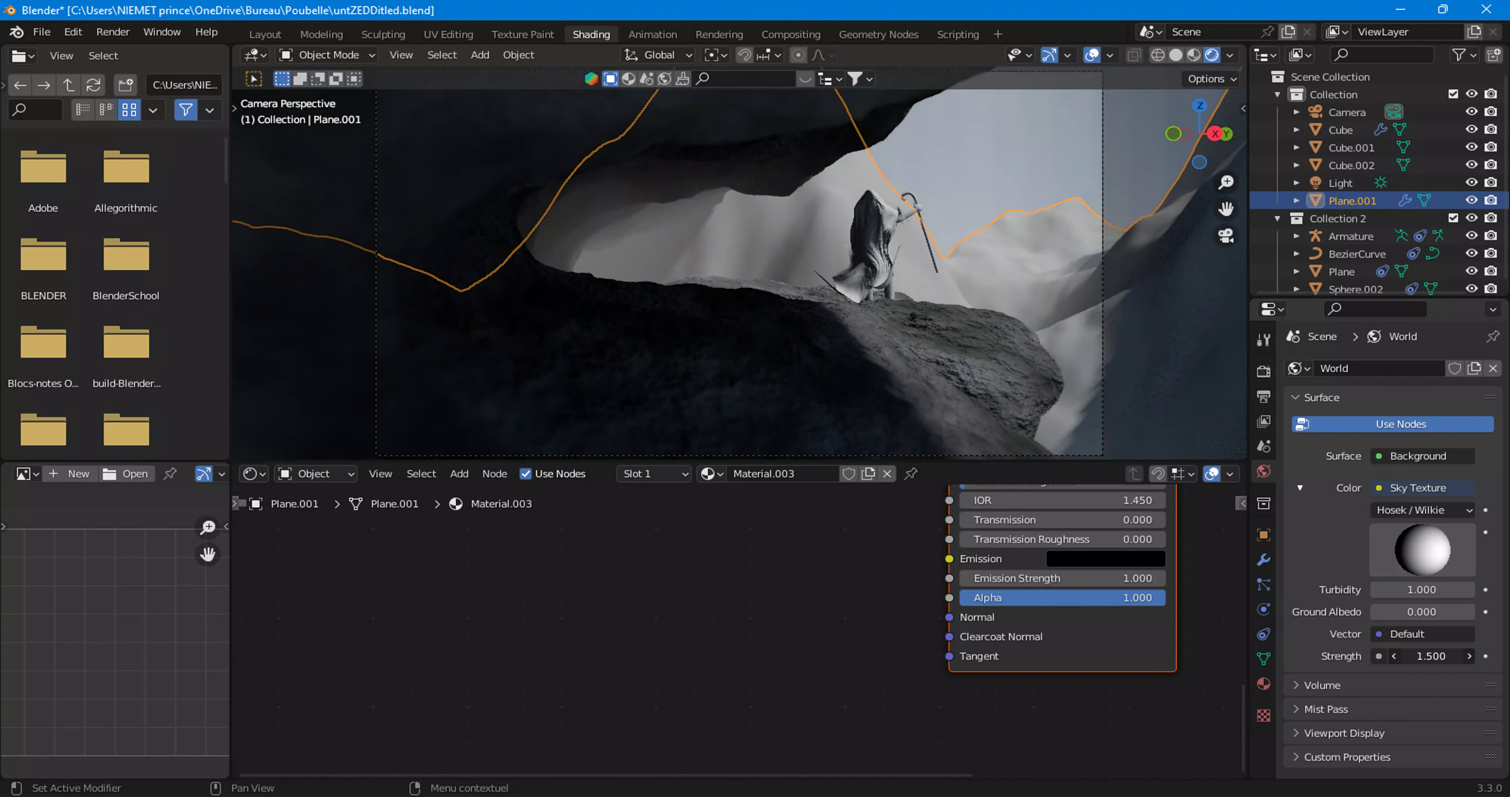
double_click(1431, 655)
type("1.5")
key("Return")
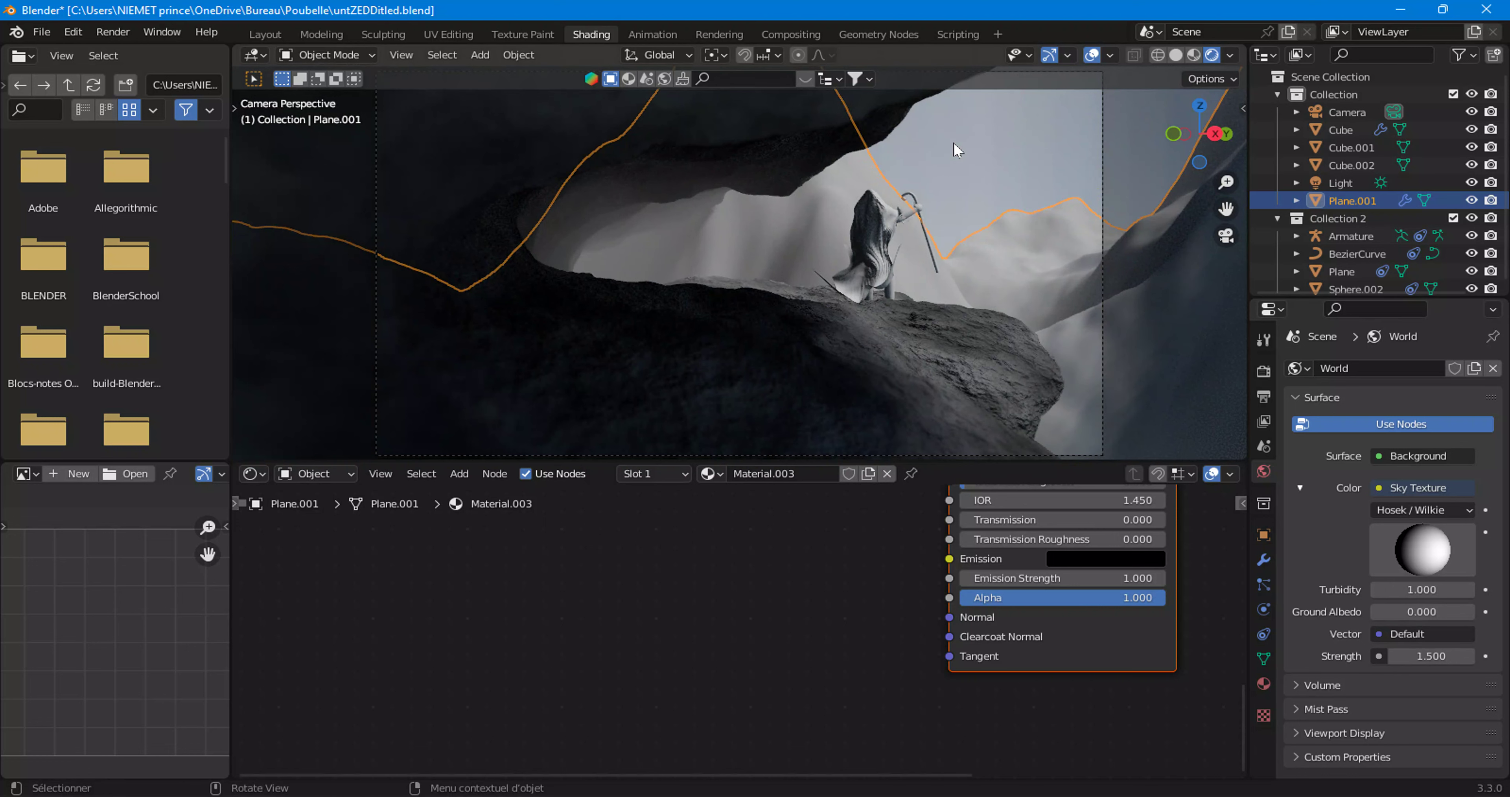
left_click(953, 144)
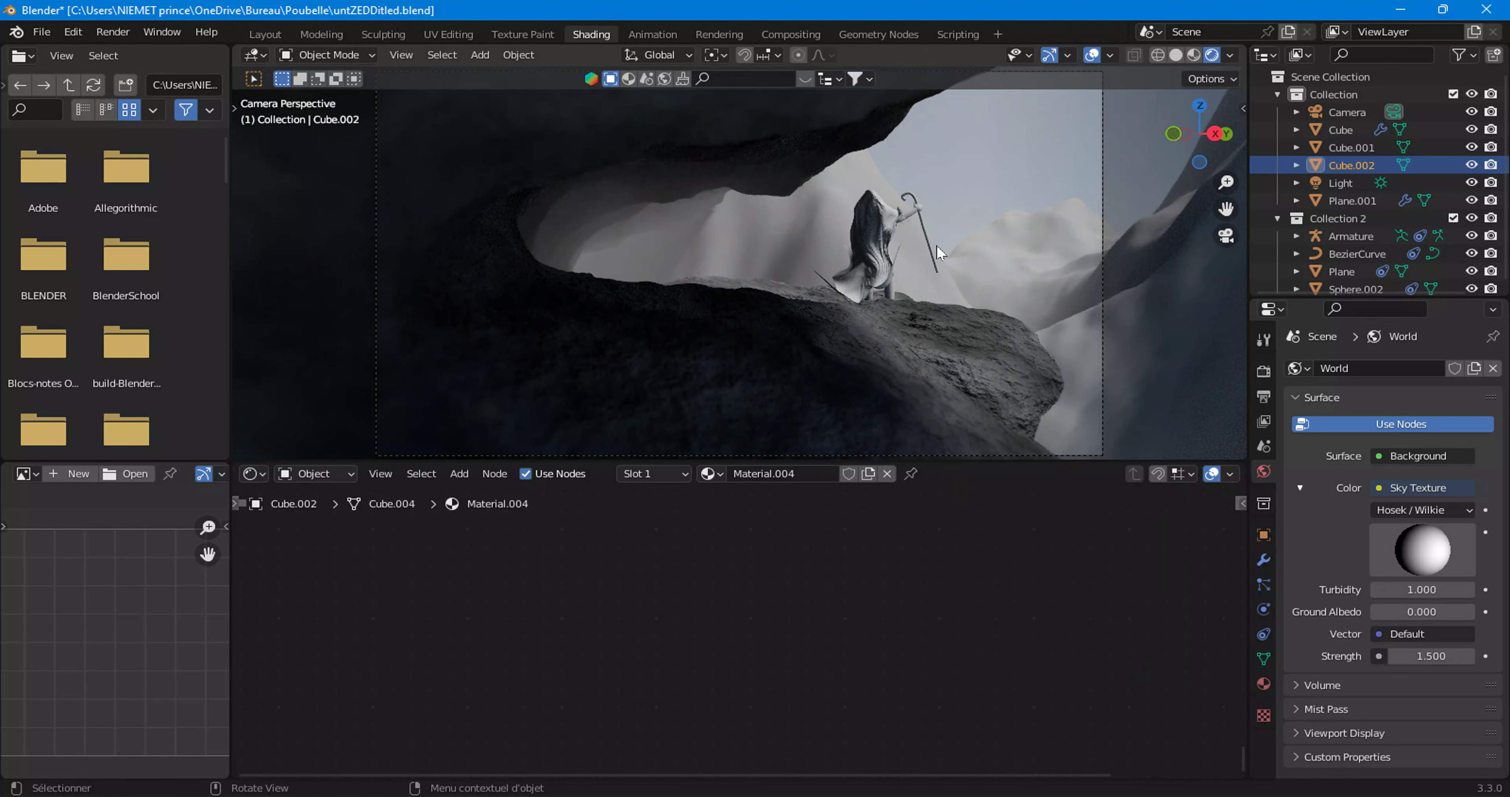
scroll(937, 245, "up", 2)
scroll(937, 245, "up", 1)
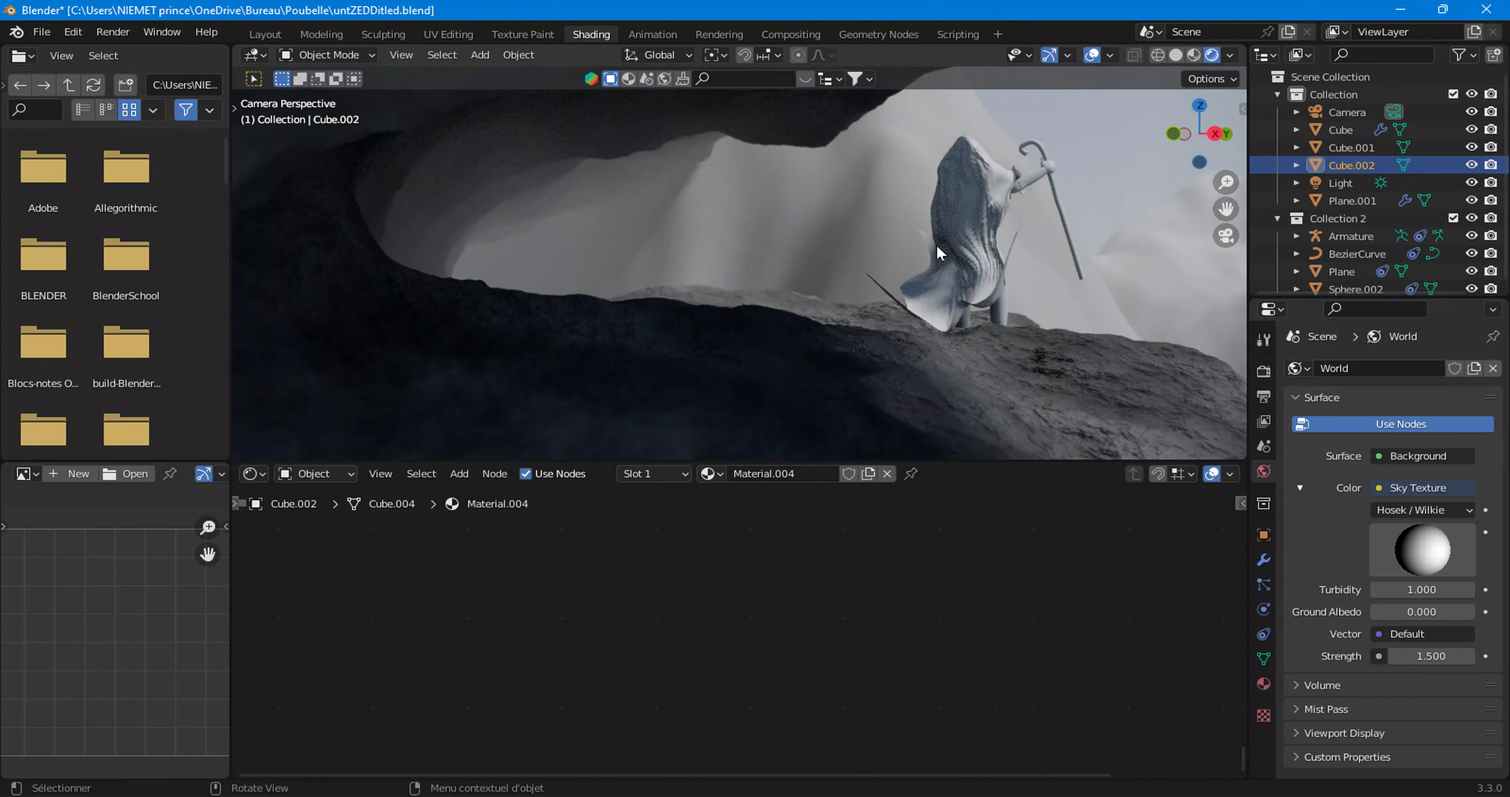
scroll(936, 252, "up", 2)
scroll(937, 253, "down", 3)
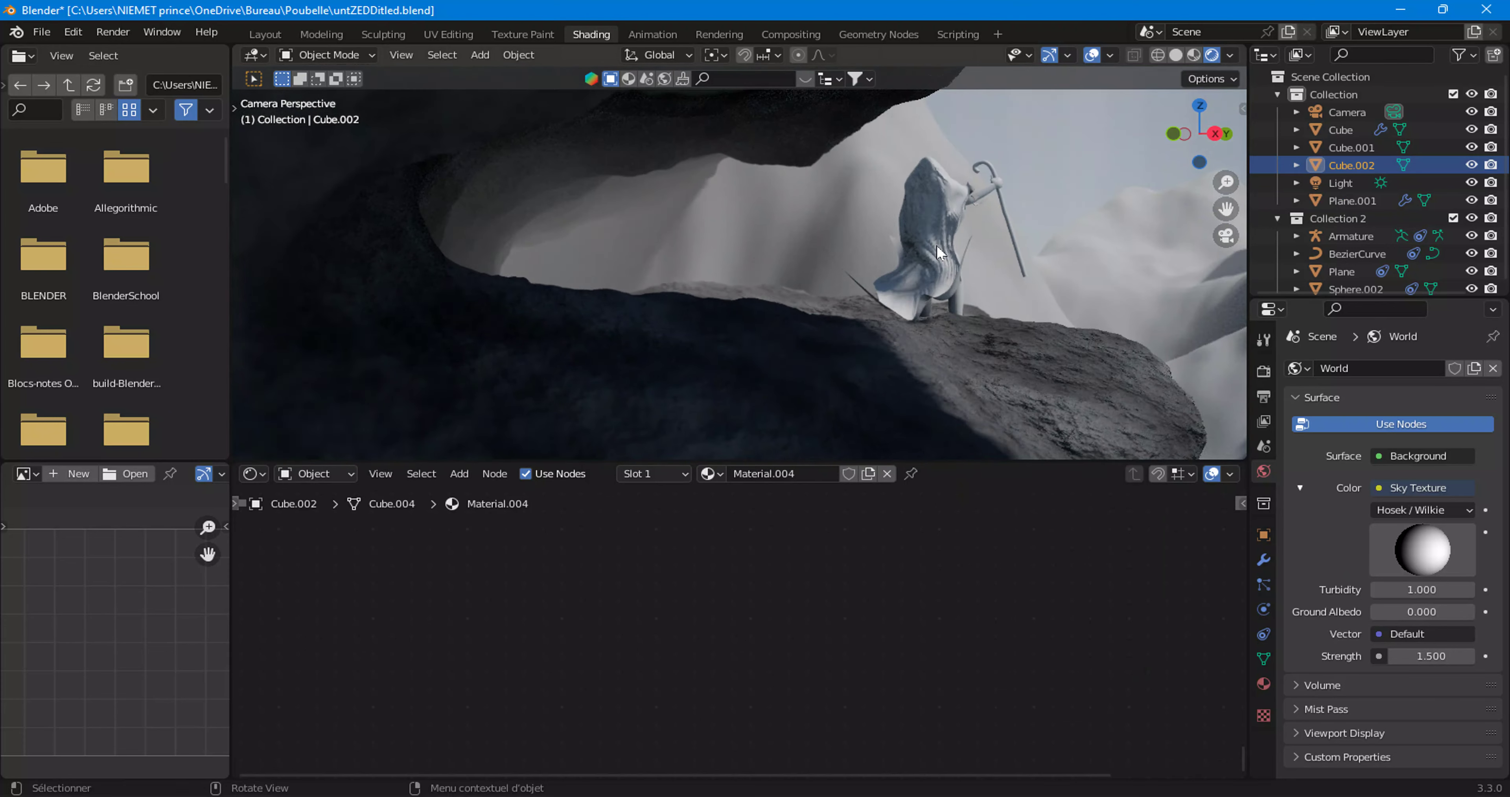
scroll(936, 252, "down", 2)
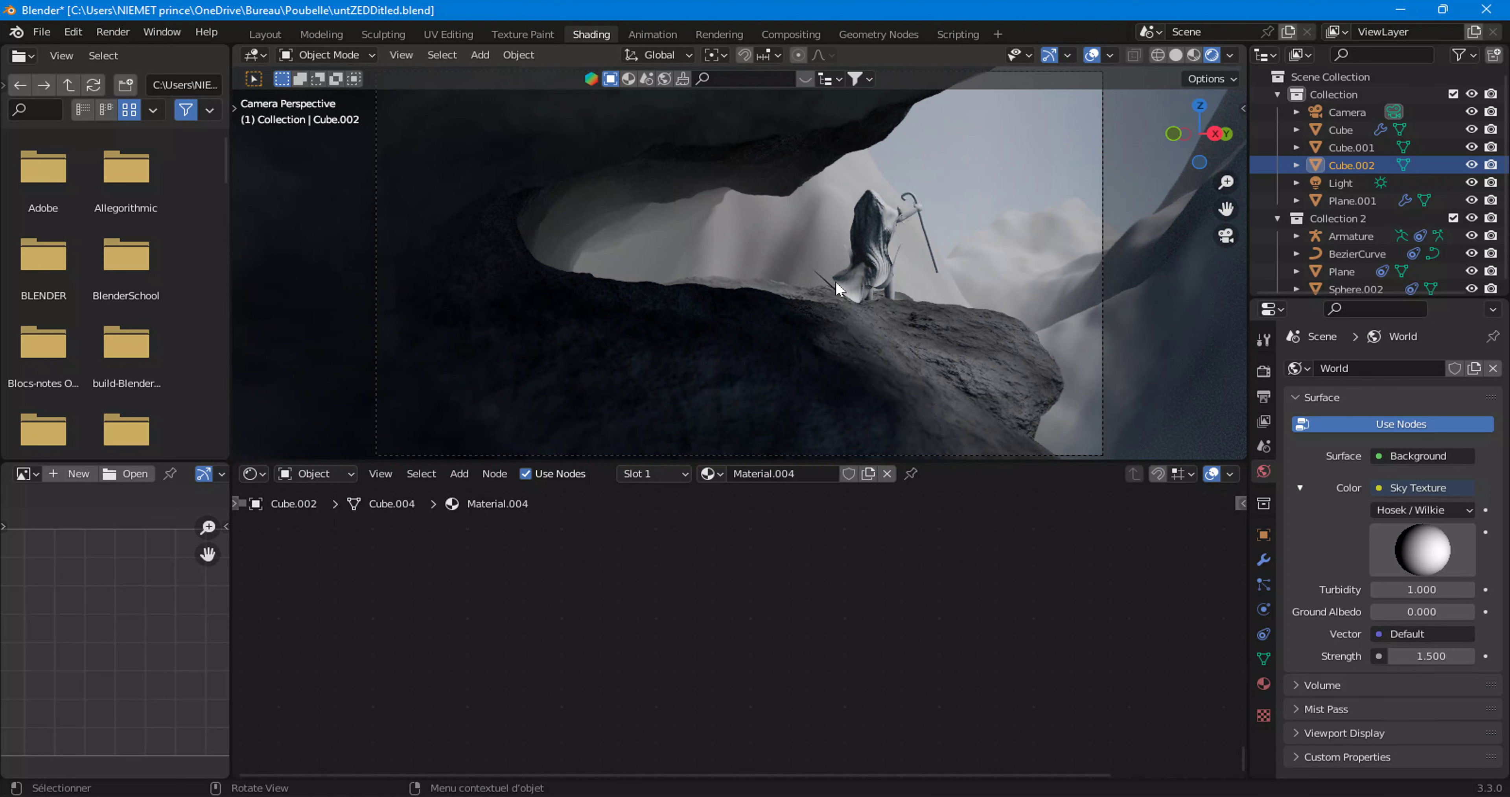
mouse_move(804, 282)
middle_mouse_down()
mouse_move(716, 301)
mouse_move(584, 288)
mouse_move(877, 292)
mouse_move(681, 276)
mouse_move(689, 326)
mouse_move(532, 343)
mouse_move(595, 359)
mouse_move(718, 327)
mouse_move(920, 335)
mouse_move(1090, 318)
mouse_move(1055, 295)
mouse_move(1081, 273)
middle_mouse_up()
scroll(717, 302, "up", 4)
scroll(716, 301, "up", 3)
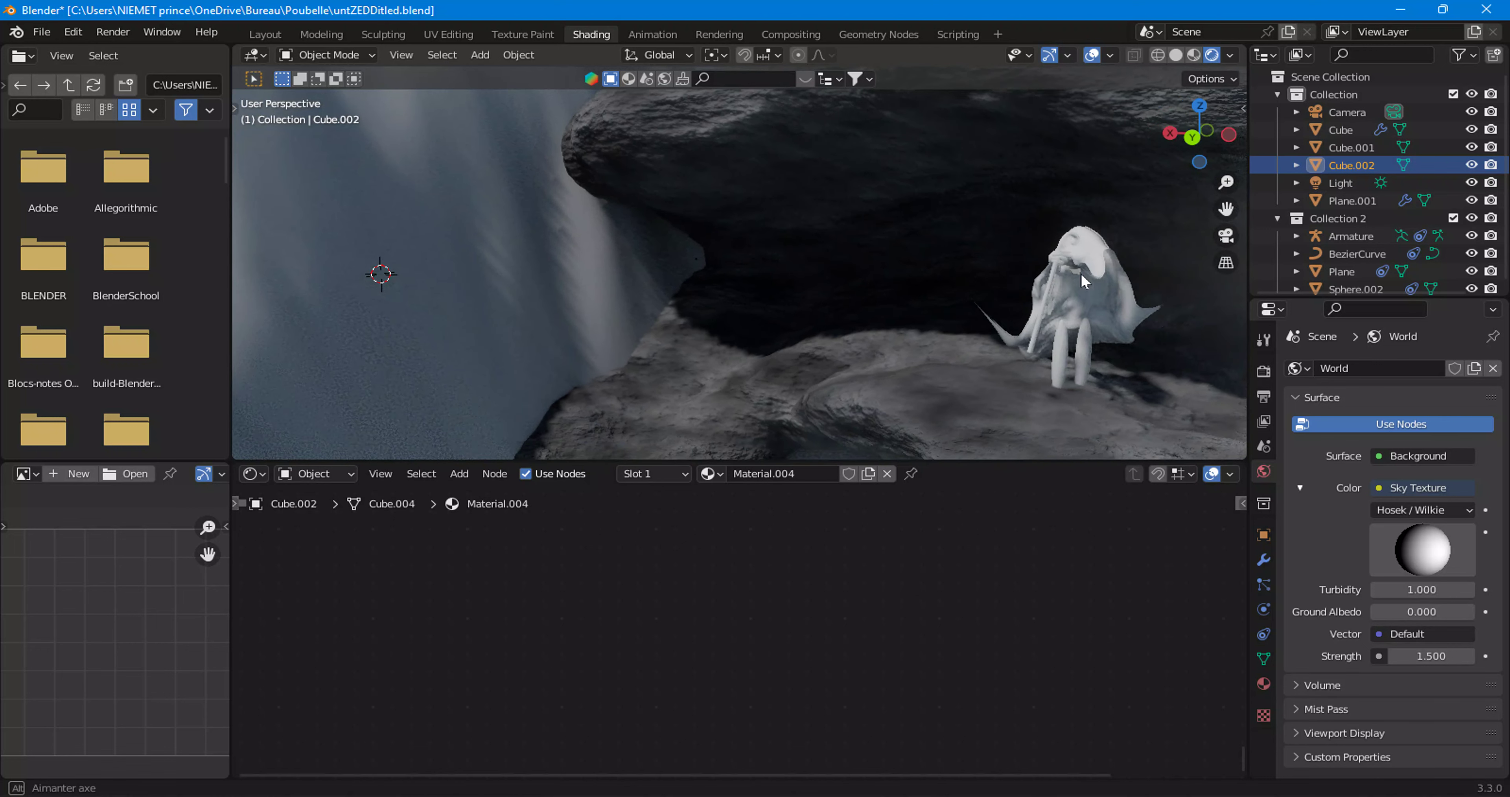
left_click(1225, 236)
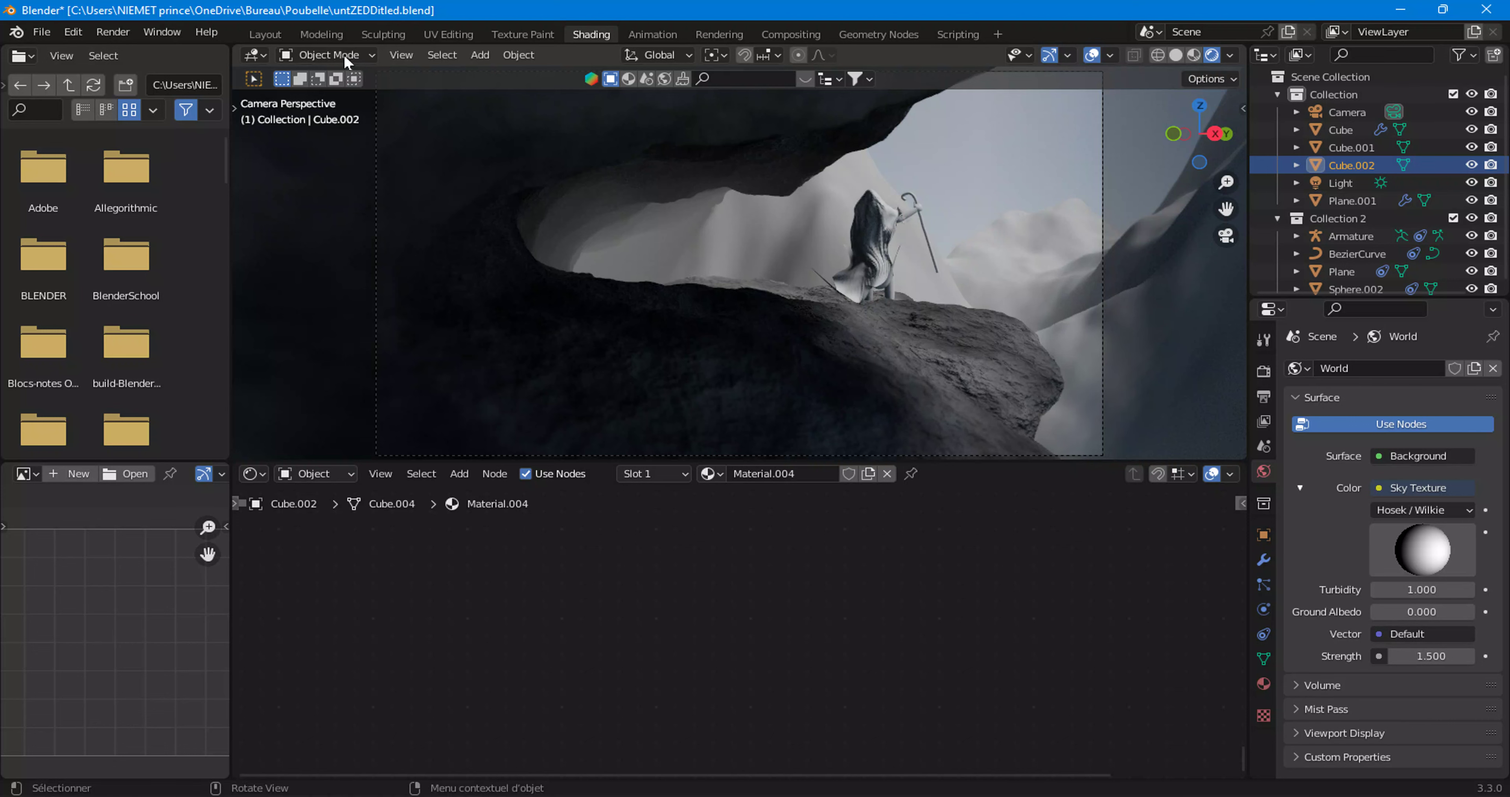
Step: Switch to the Layout workspace and view the cave scene through the camera
left_click(272, 33)
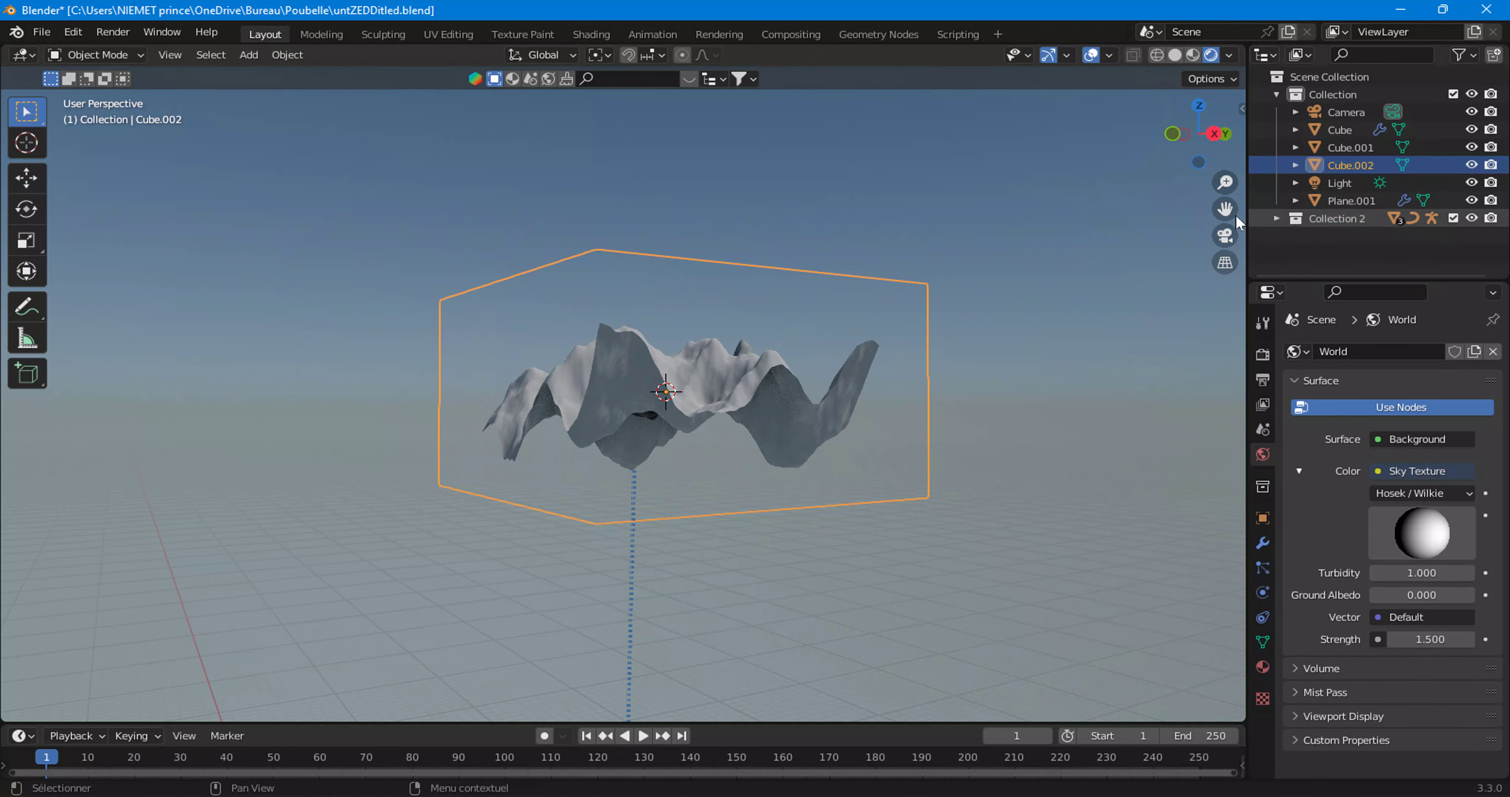
left_click(1224, 237)
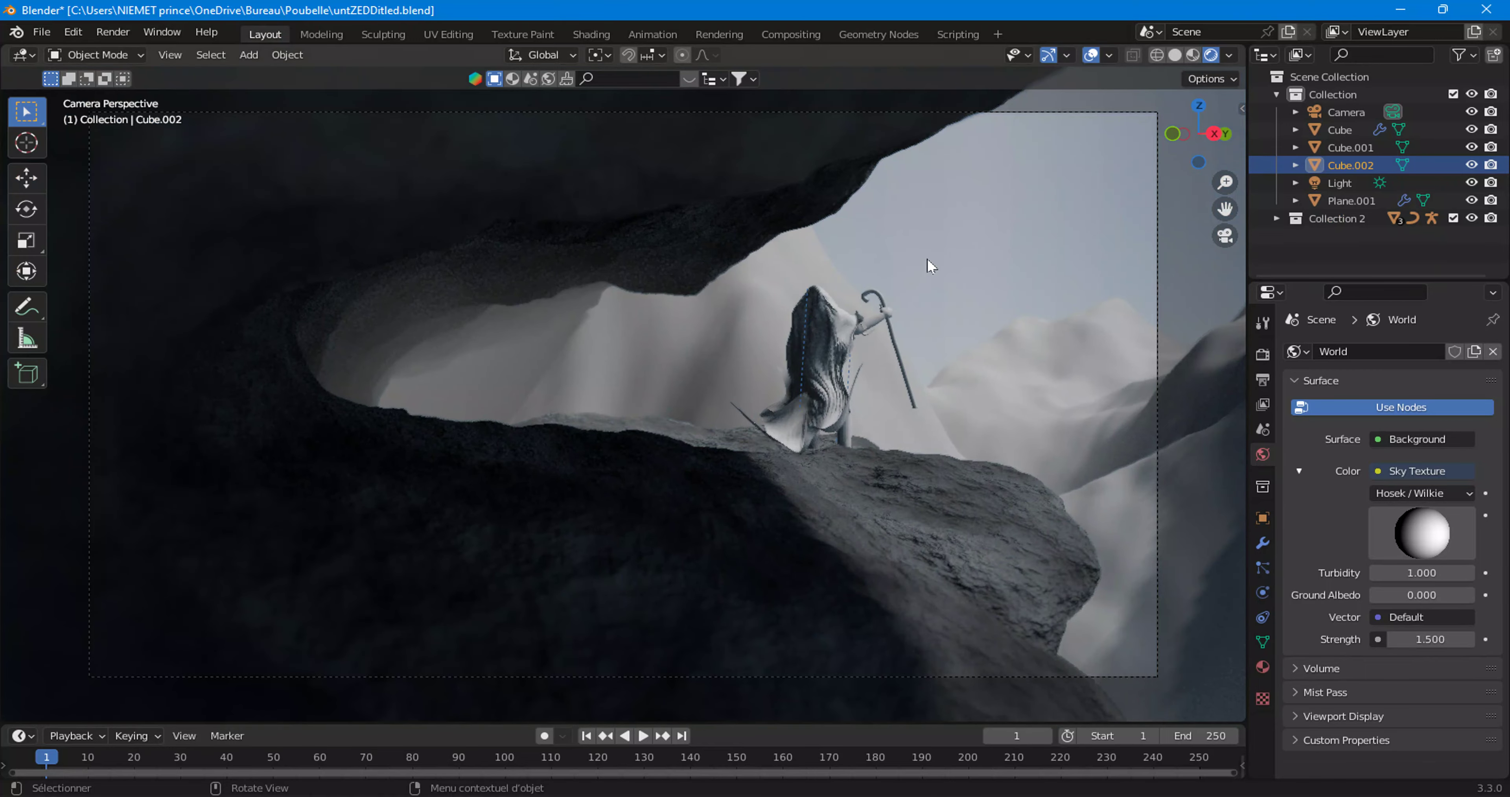